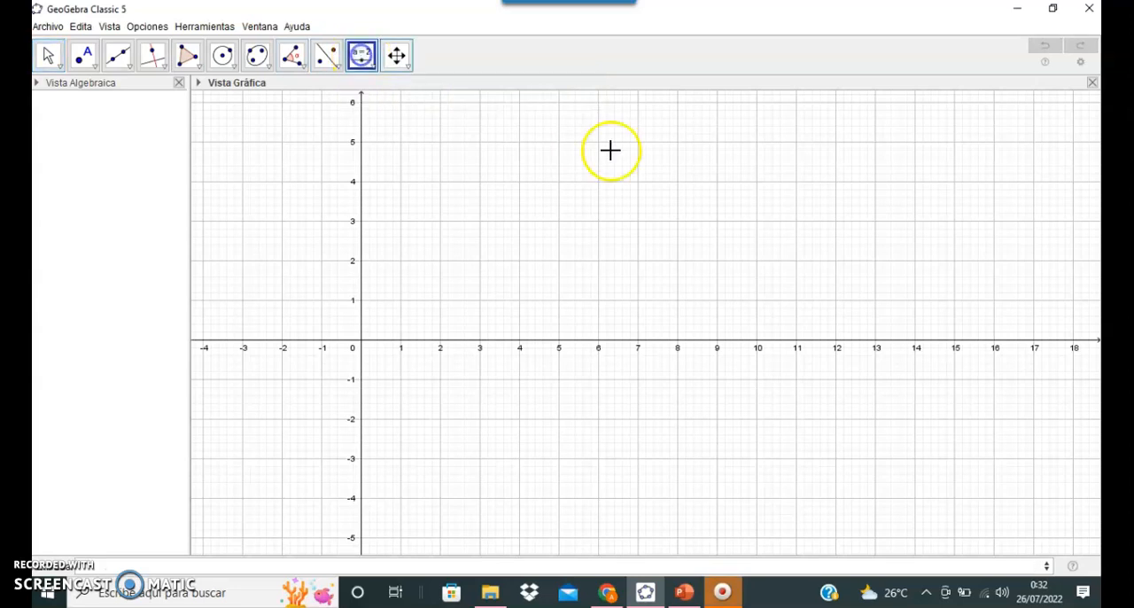
Step: Create an angle slider α (0° to 360°, increment 1°) and a number slider R (0 to 5, increment .5)
click(663, 121)
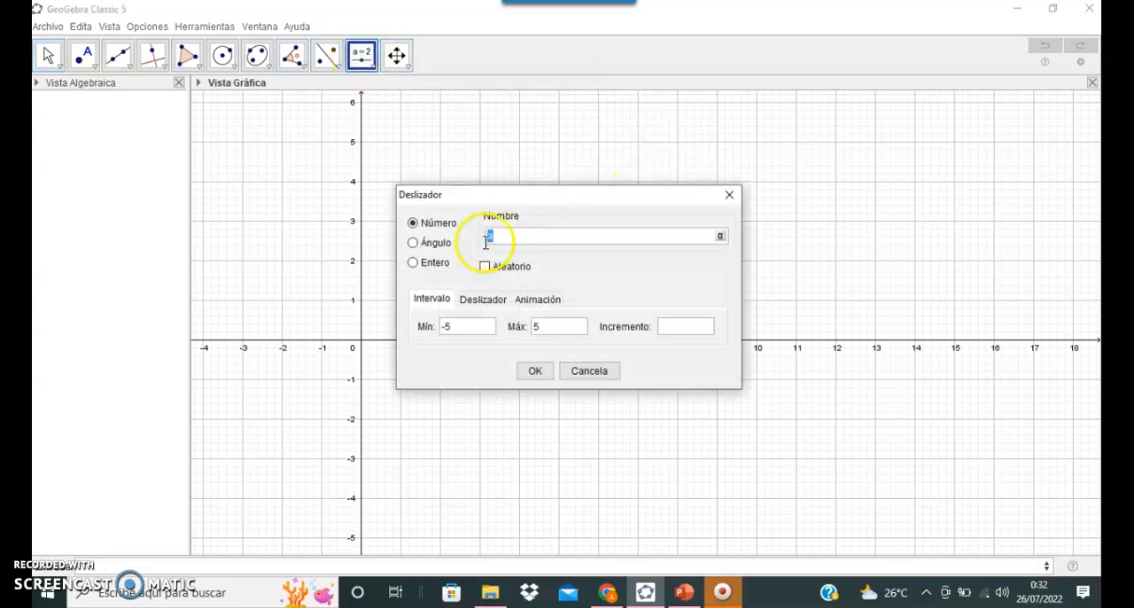
click(414, 244)
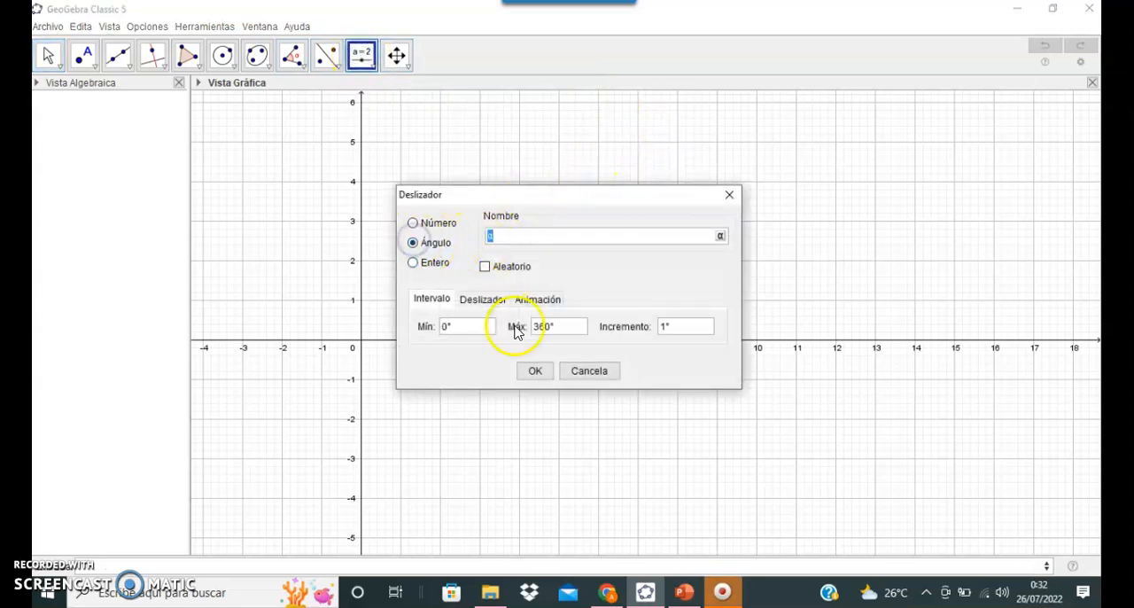
click(536, 369)
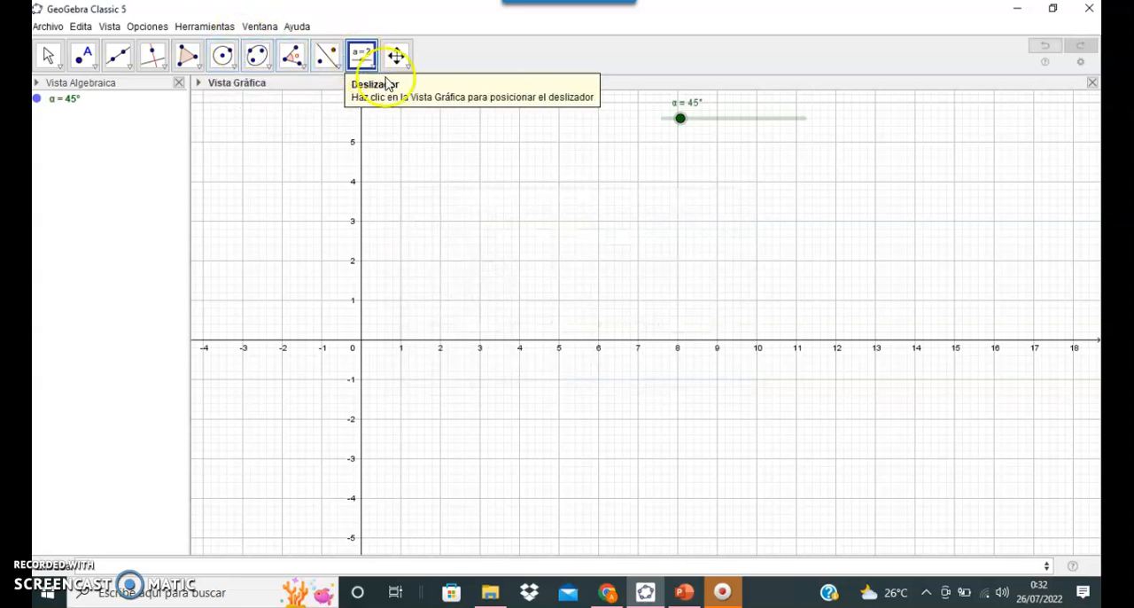
click(668, 137)
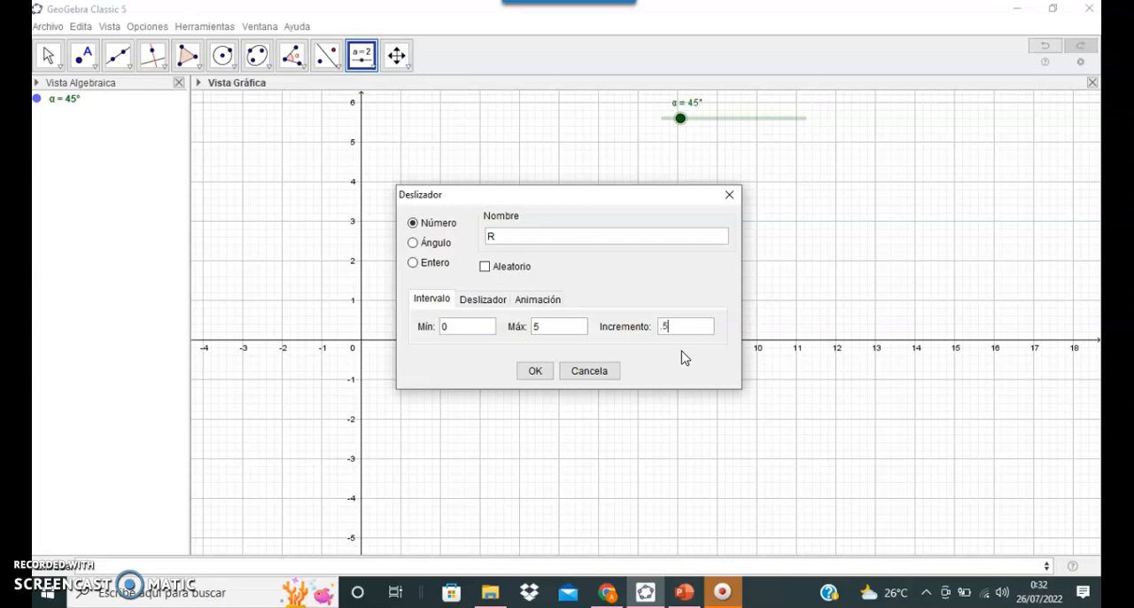
click(530, 371)
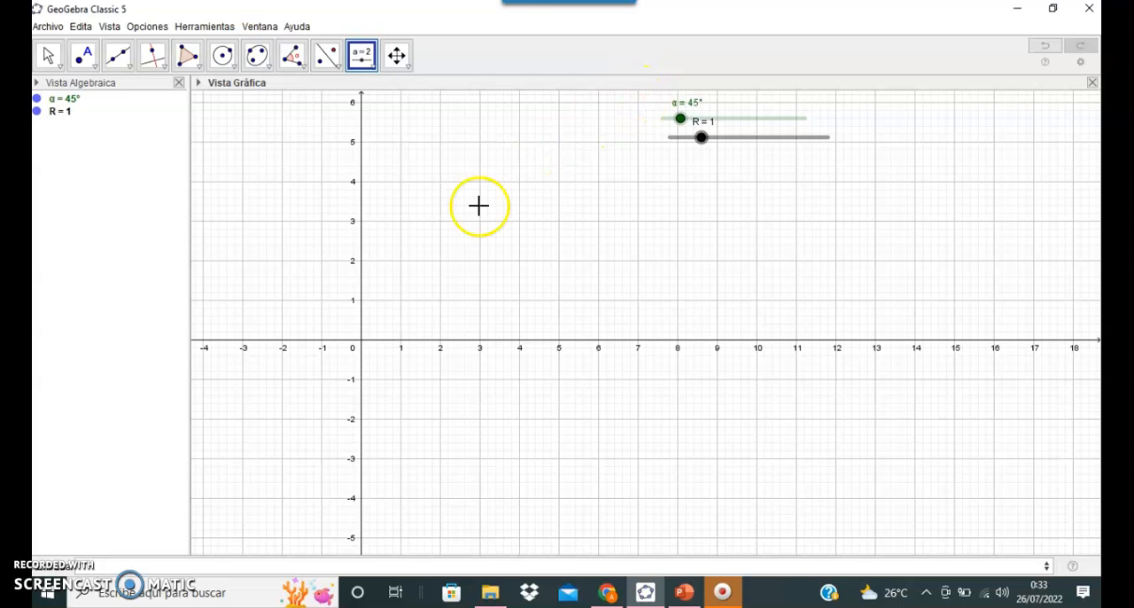
Step: Place point O at the origin (0, 0) and draw a circle centred on it with radius R
click(83, 54)
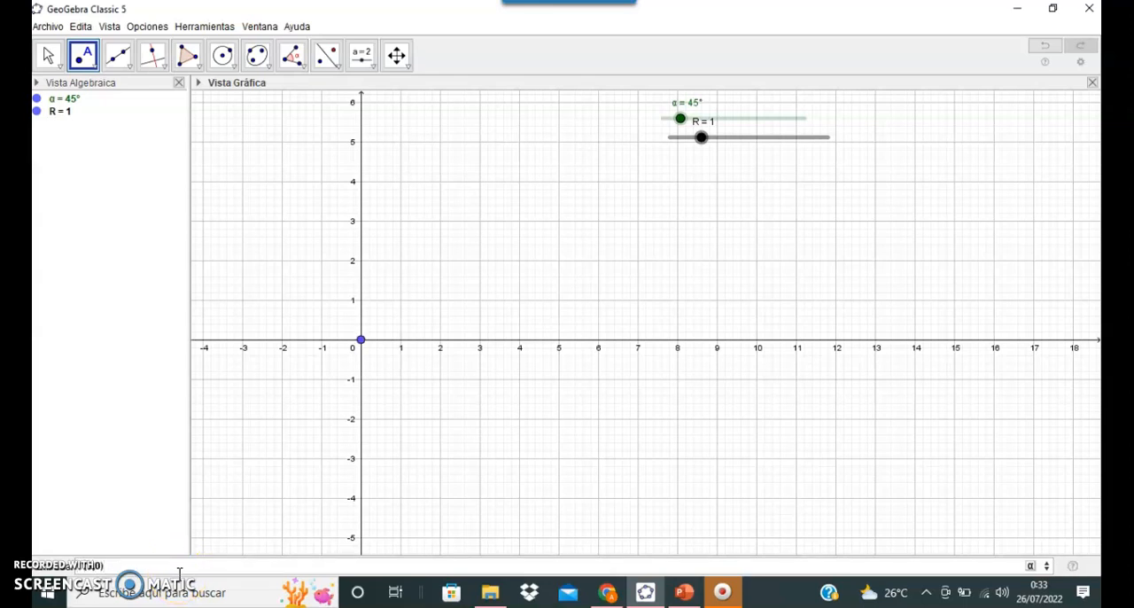
click(361, 339)
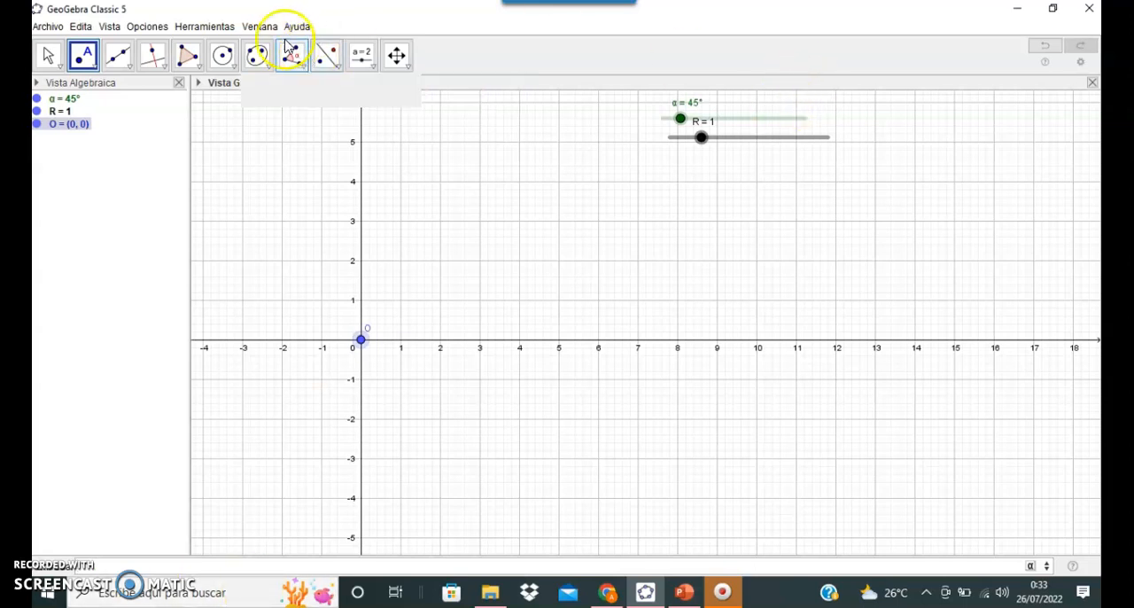
click(224, 56)
click(228, 59)
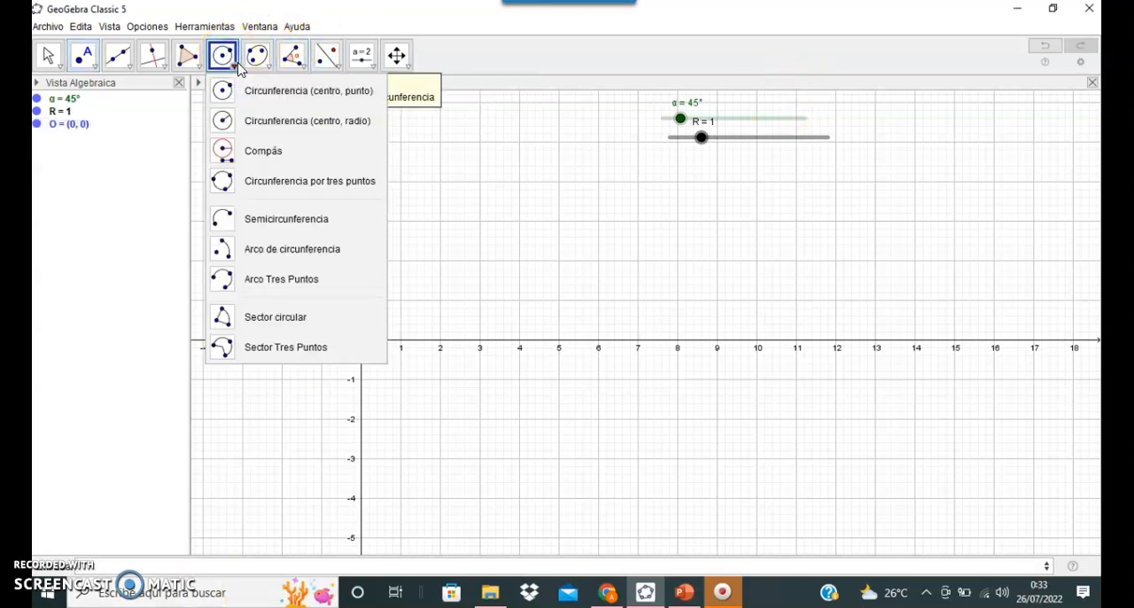
mouse_move(257, 55)
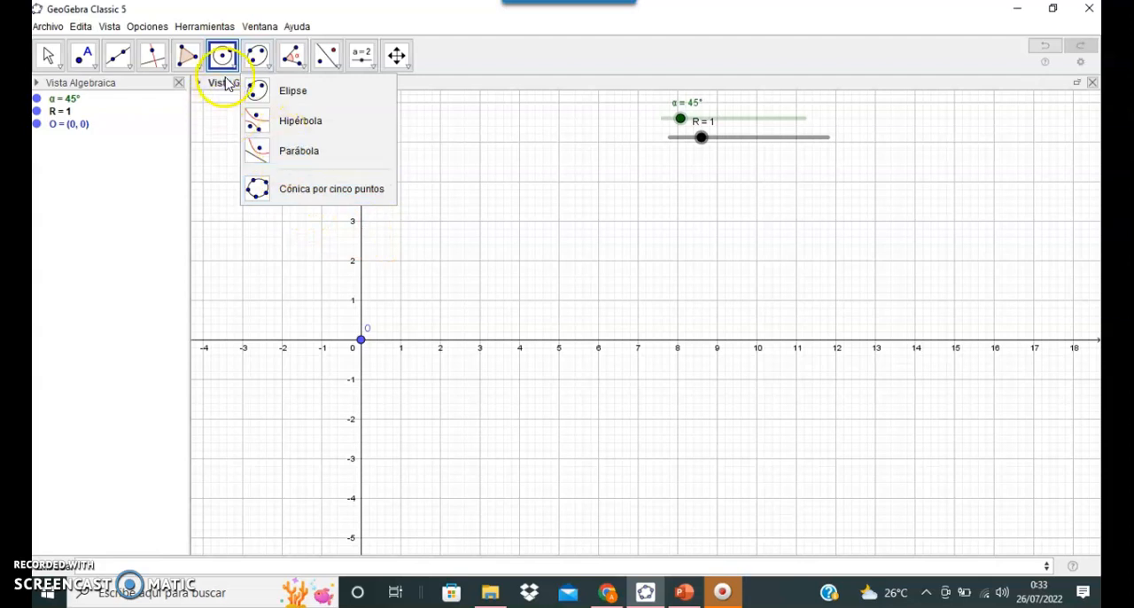
mouse_move(222, 56)
click(254, 118)
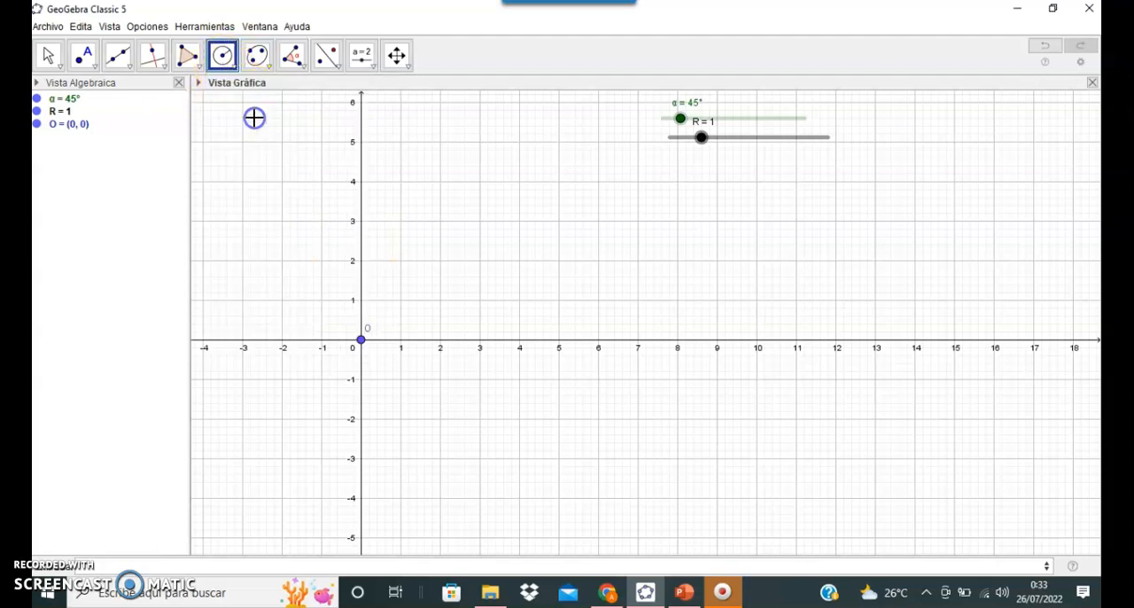
click(361, 341)
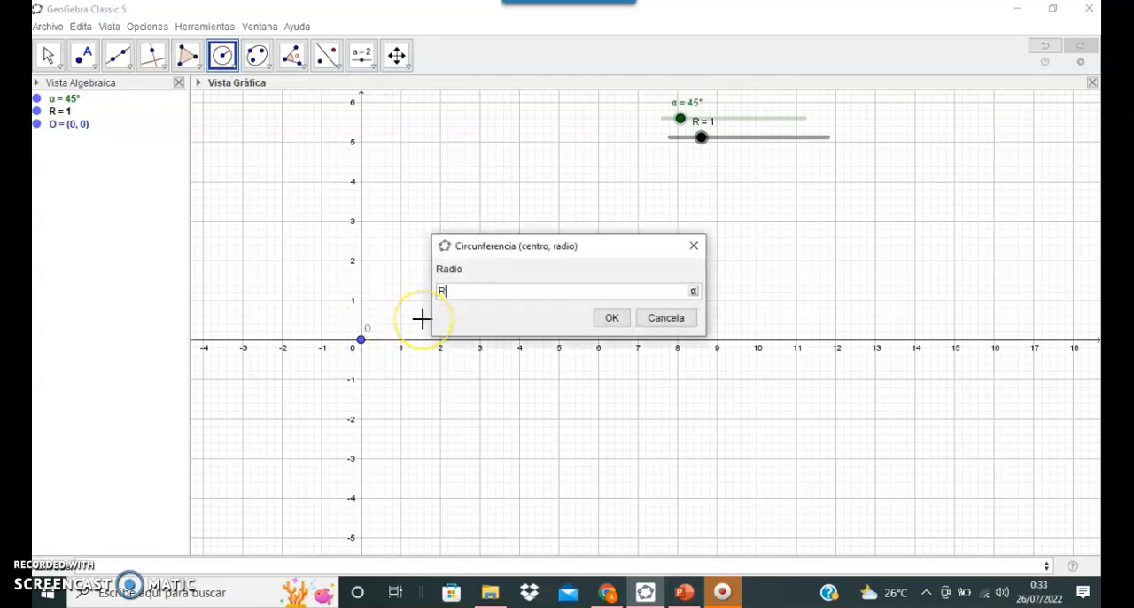
click(611, 318)
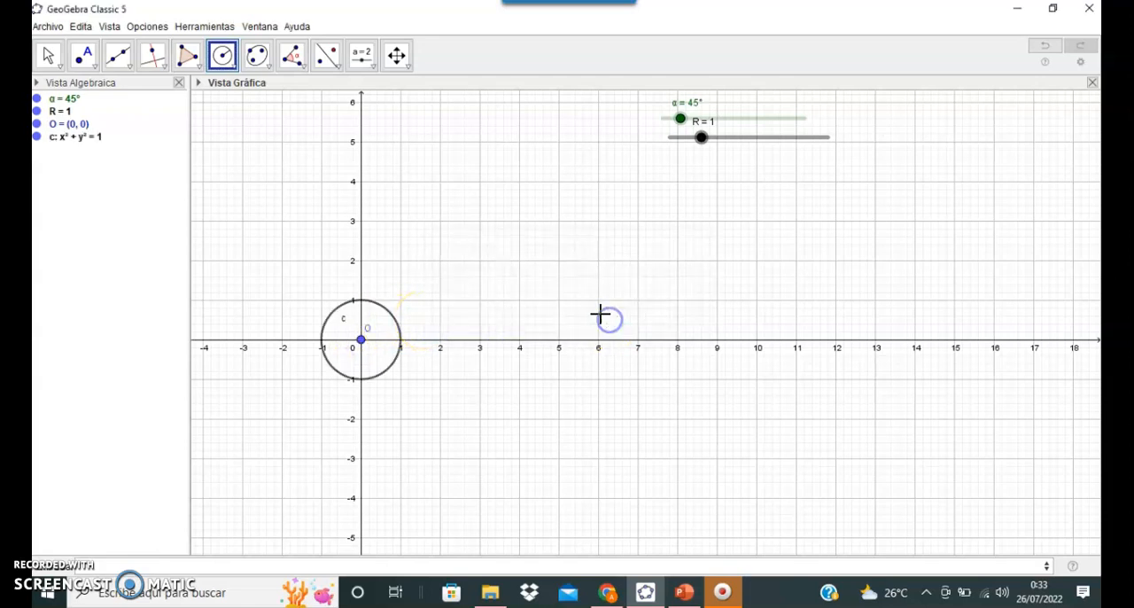
key(Escape)
Step: Set slider R to 2 and add the line y=0 to the construction
drag(700, 138, 735, 157)
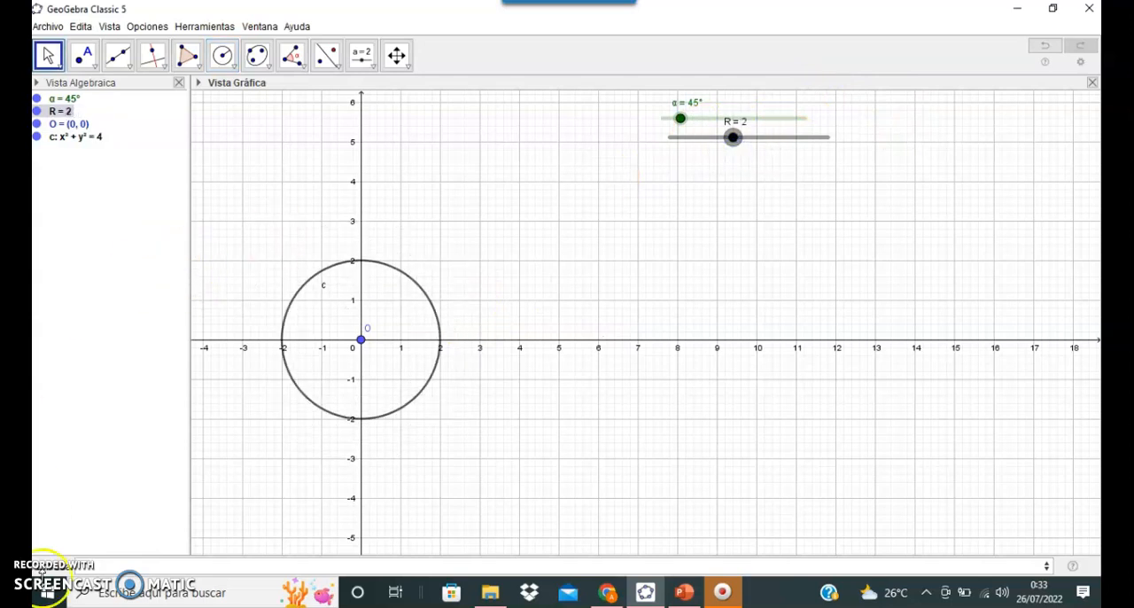
click(98, 565)
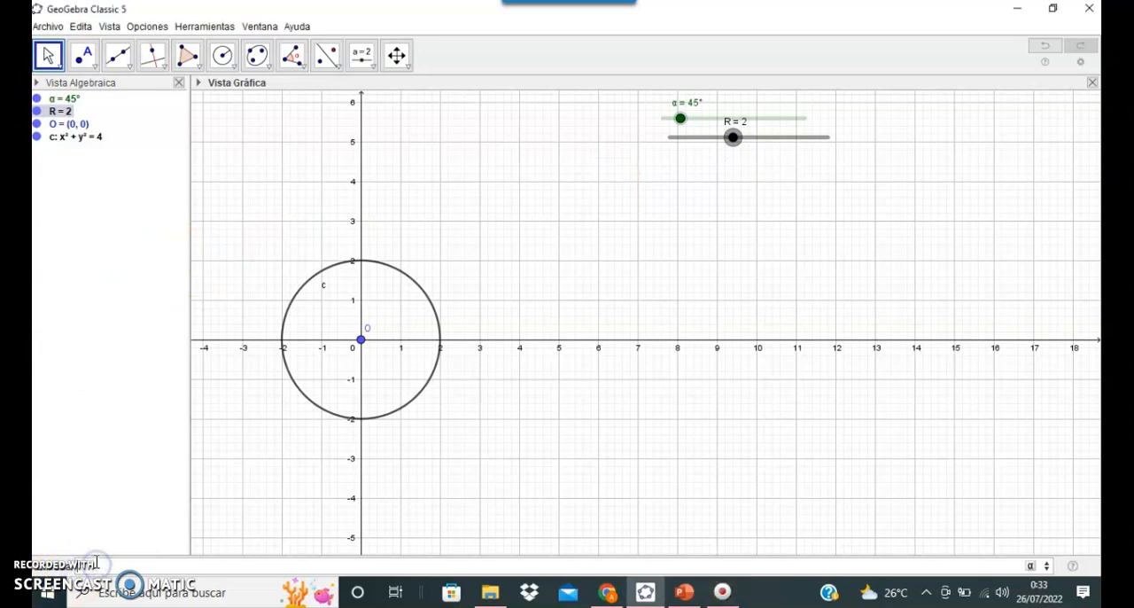
text(y=0)
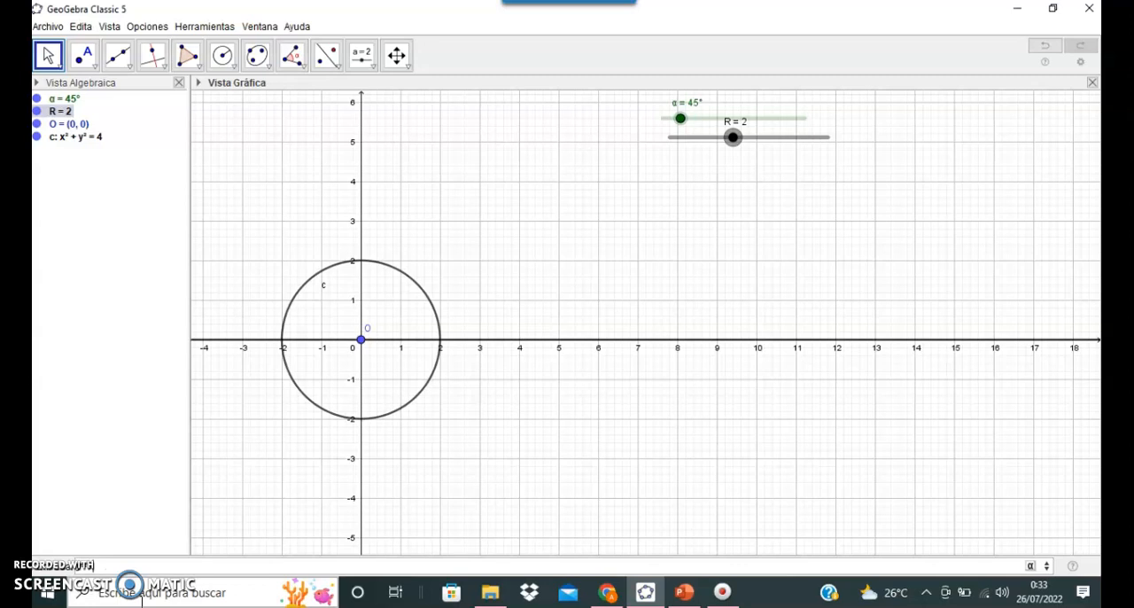
key(Return)
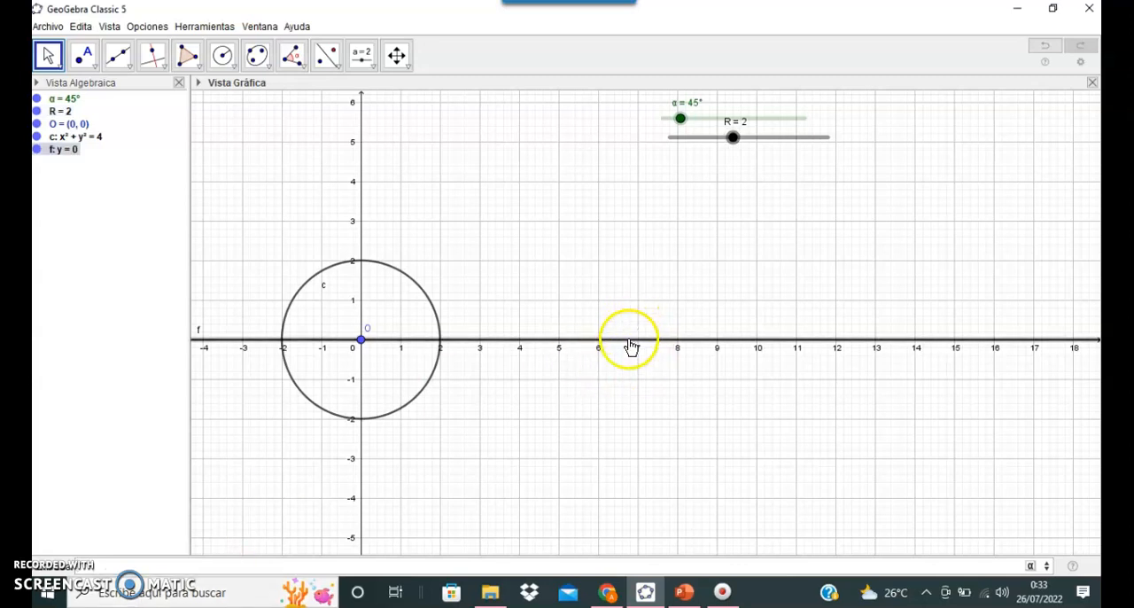
Step: Place a point where the circle meets the line y=0 on the positive x-axis, at (2, 0)
click(84, 55)
click(118, 112)
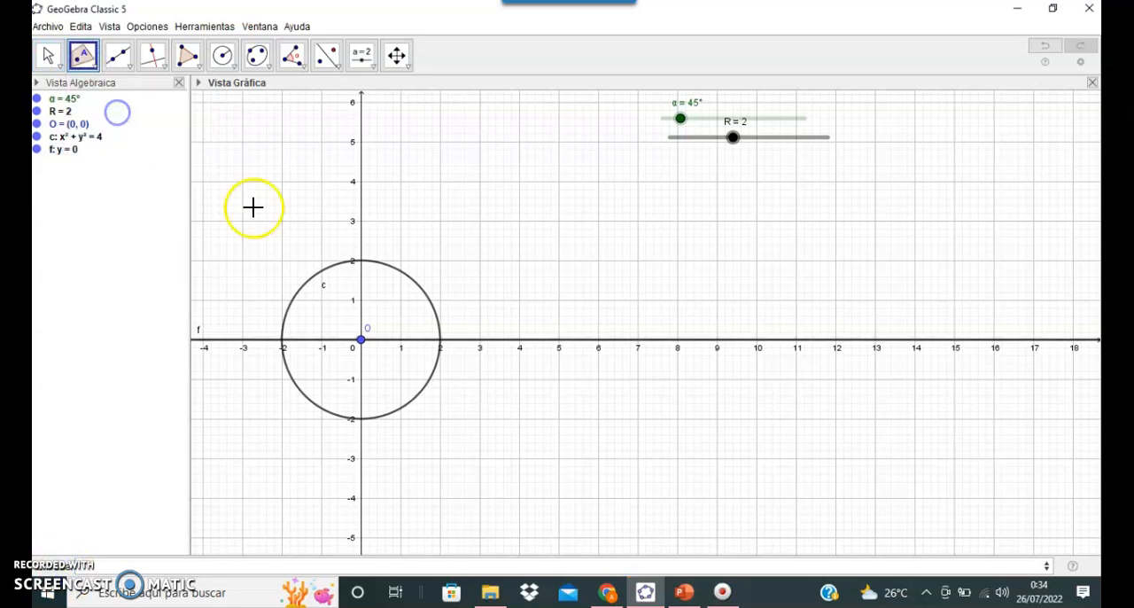
click(440, 344)
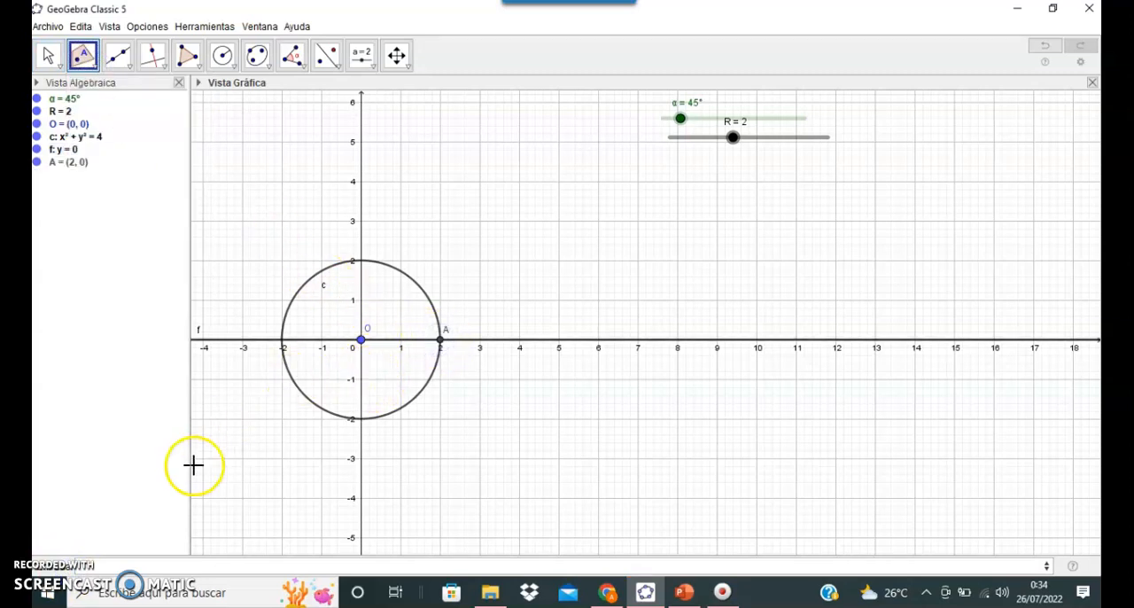
click(65, 564)
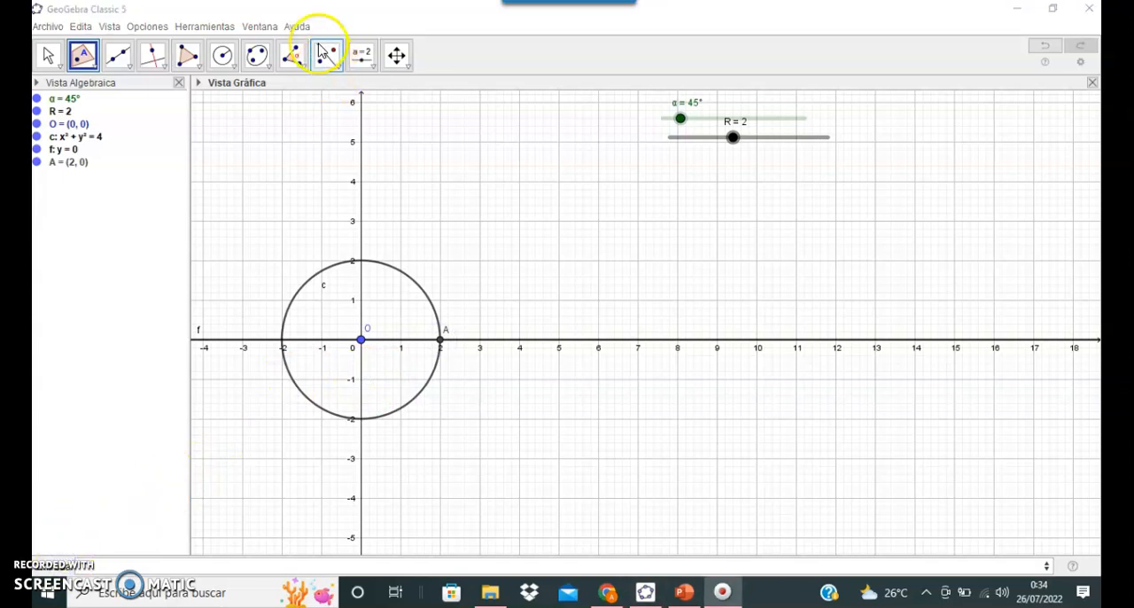
Step: Rotate point A around point O counterclockwise by the slider angle α
click(337, 71)
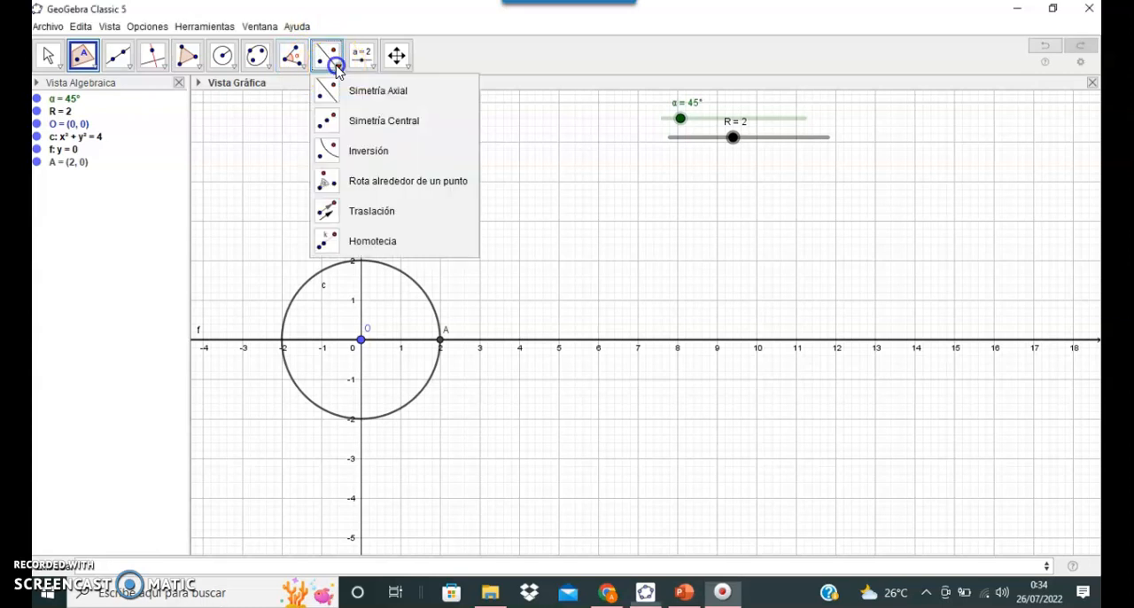
click(355, 180)
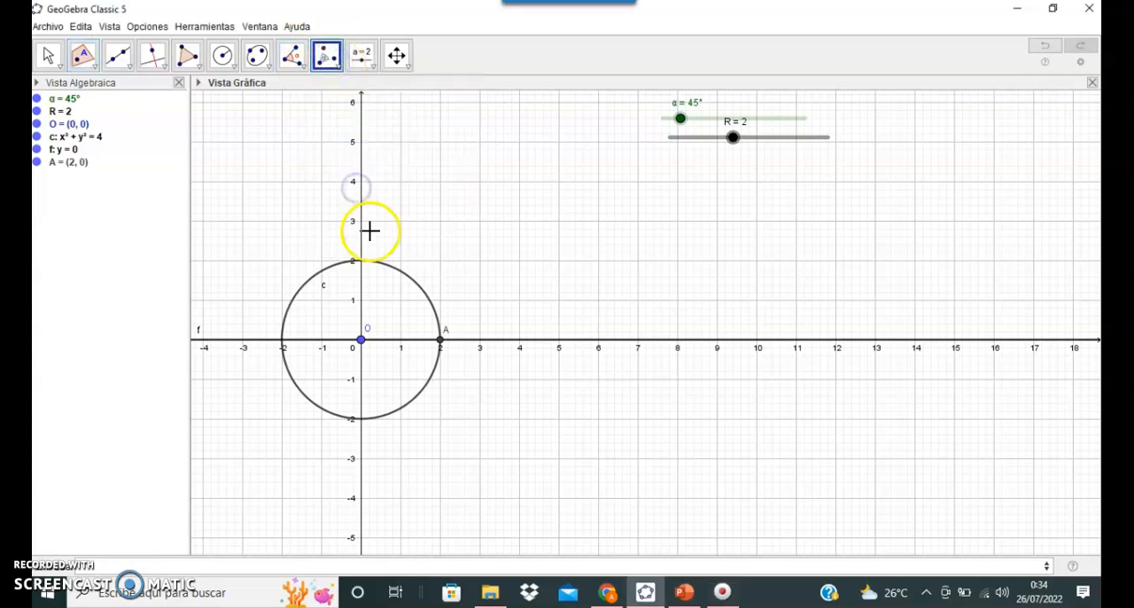
click(361, 336)
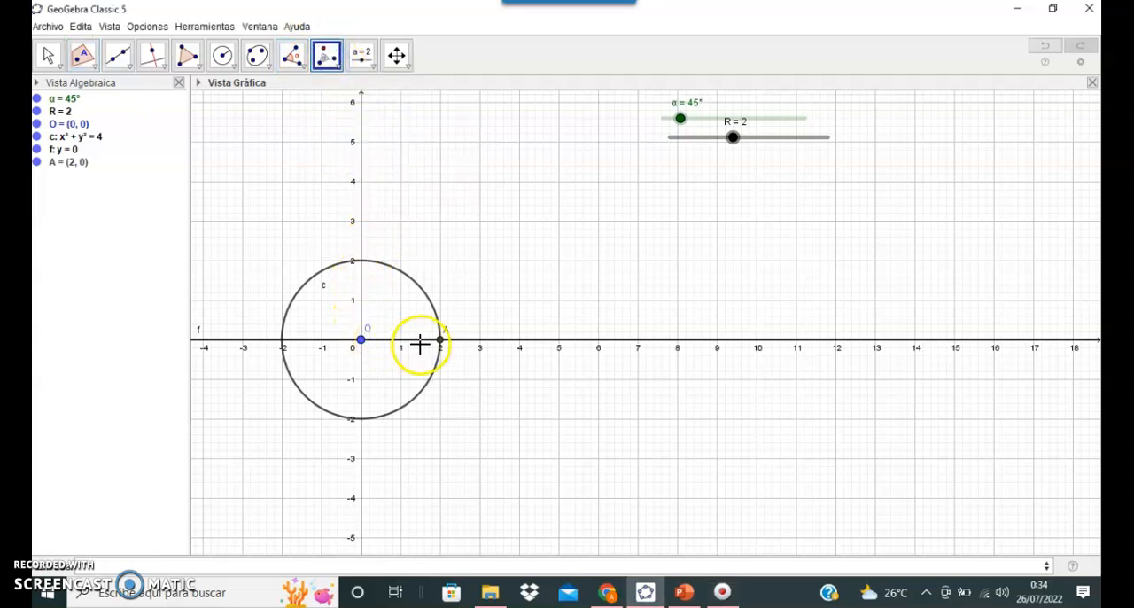
click(440, 340)
click(361, 342)
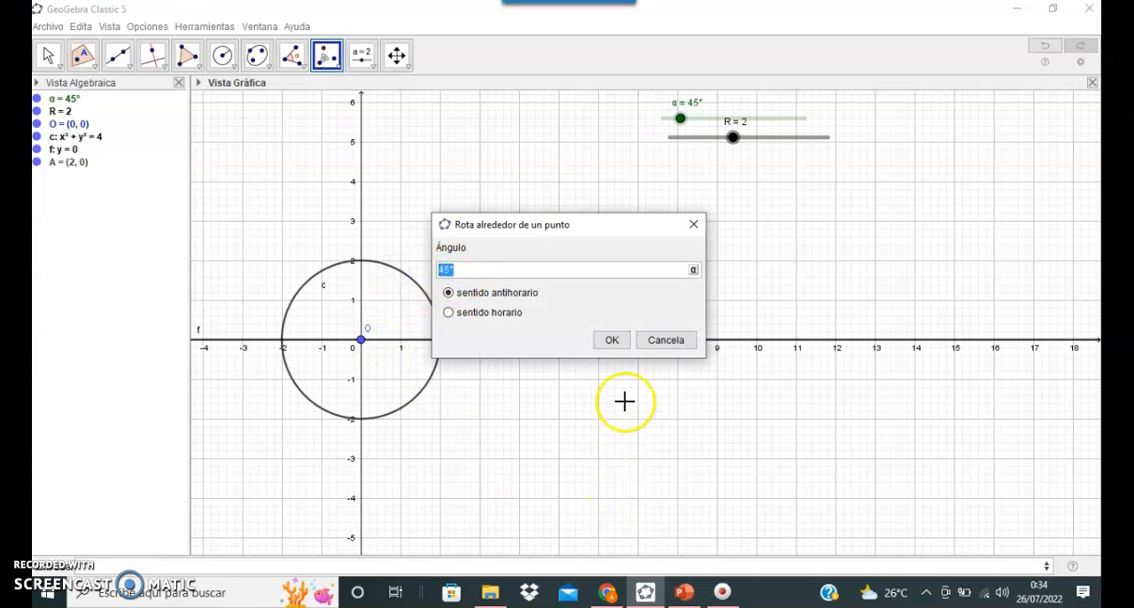
click(693, 271)
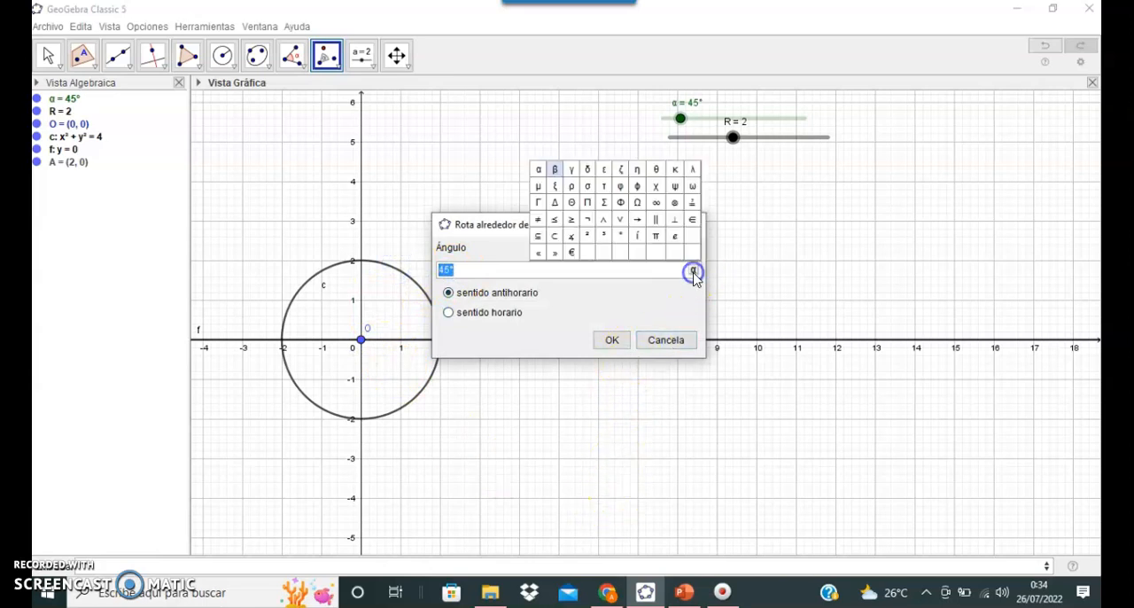
click(534, 171)
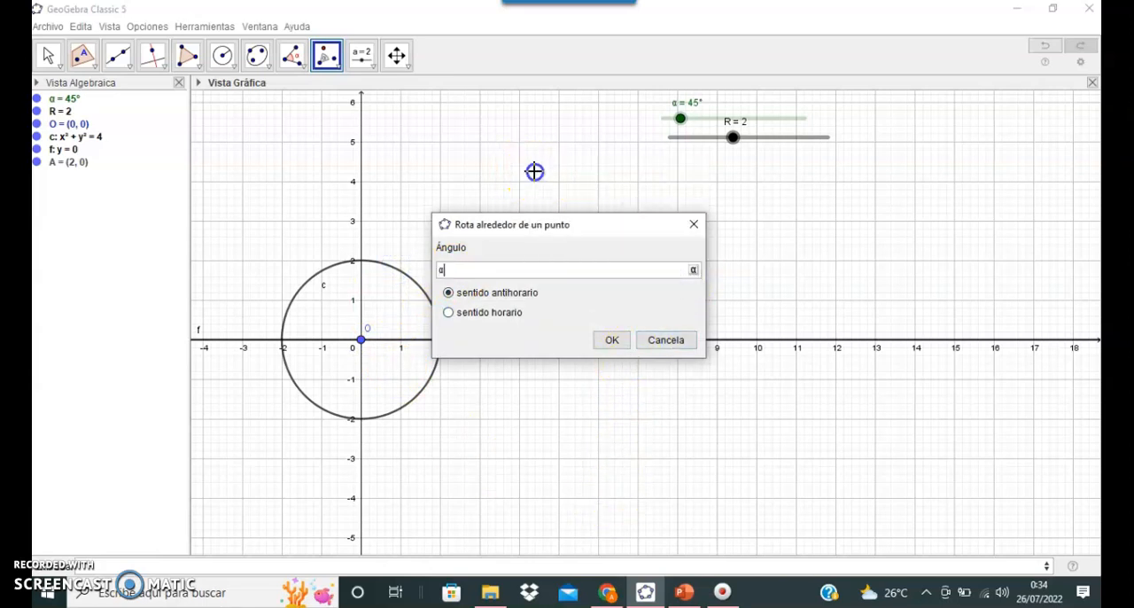
click(610, 341)
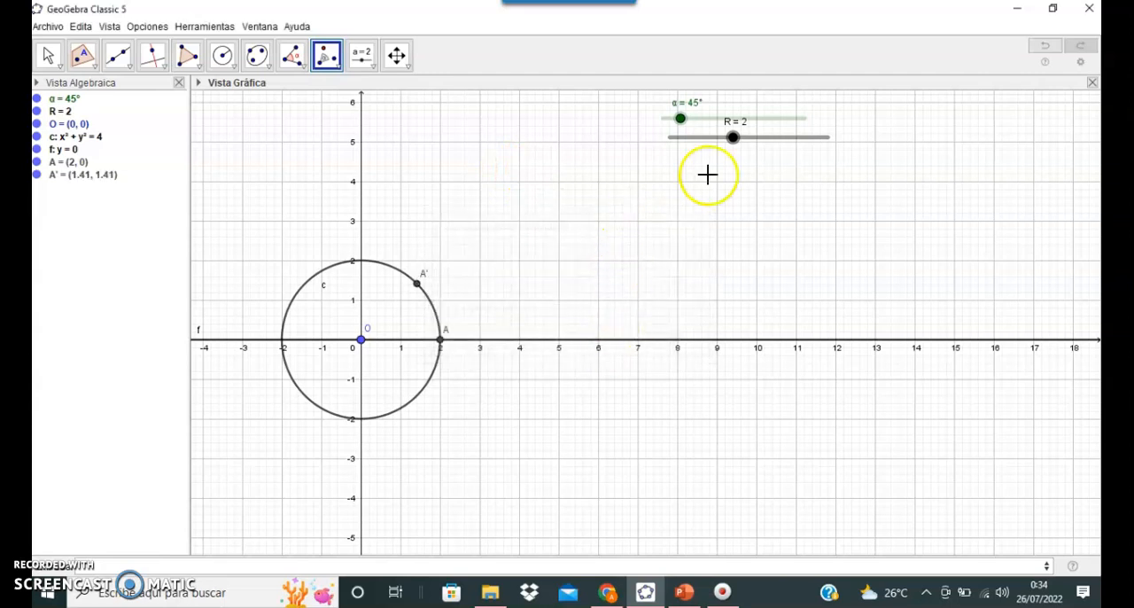
key(Escape)
Step: Set slider α to 36° and rename the rotated point A' to C
mouse_move(680, 118)
mouse_down()
mouse_move(718, 123)
mouse_move(682, 124)
mouse_up()
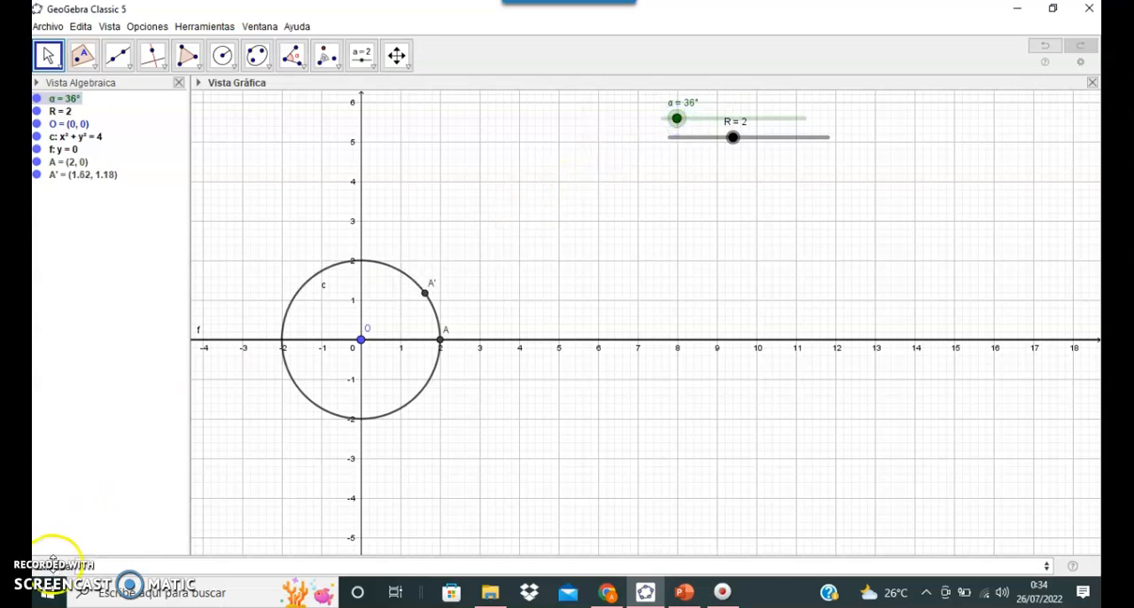
click(61, 568)
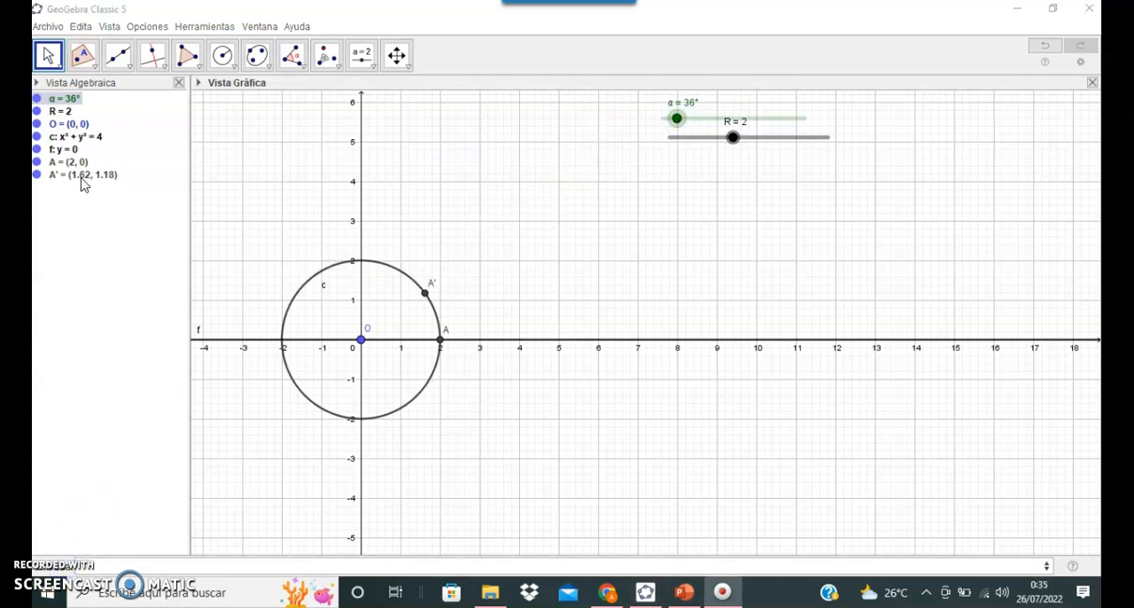
right_click(81, 177)
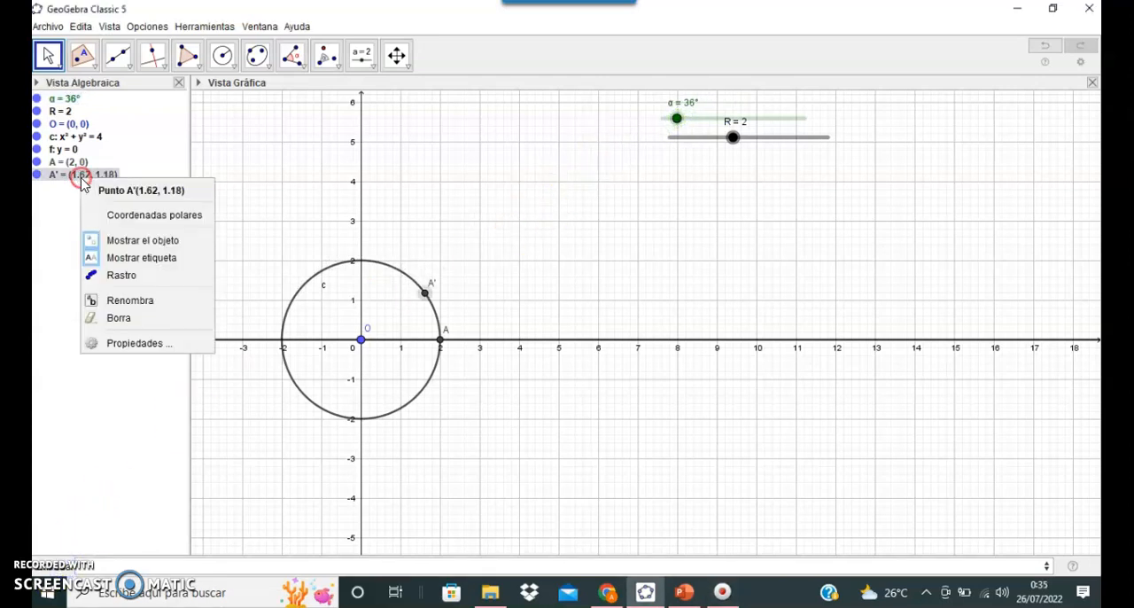
click(131, 300)
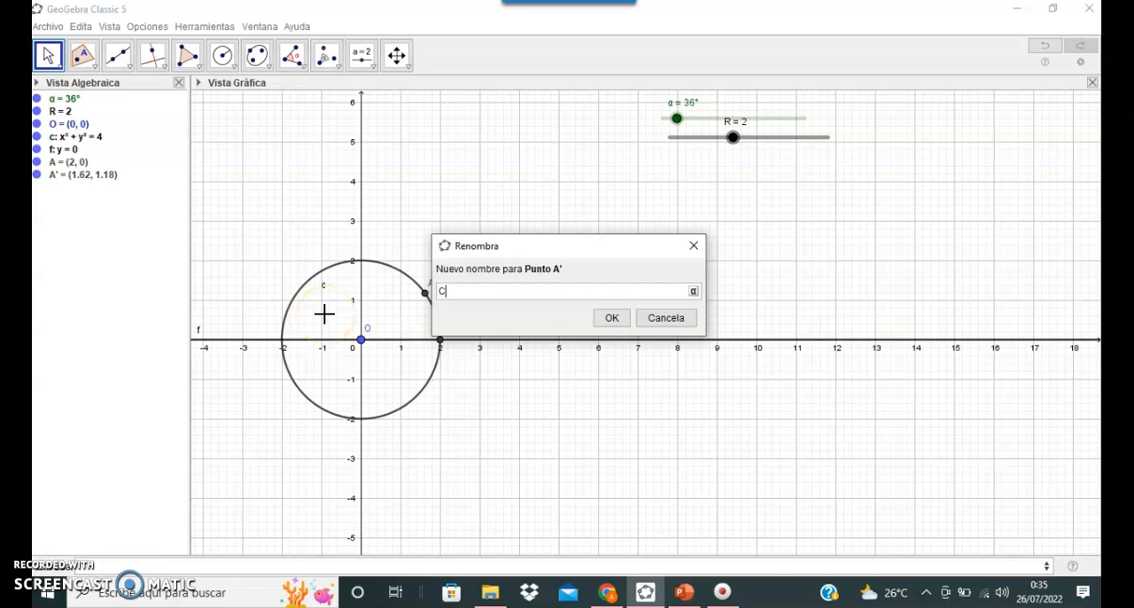
click(610, 316)
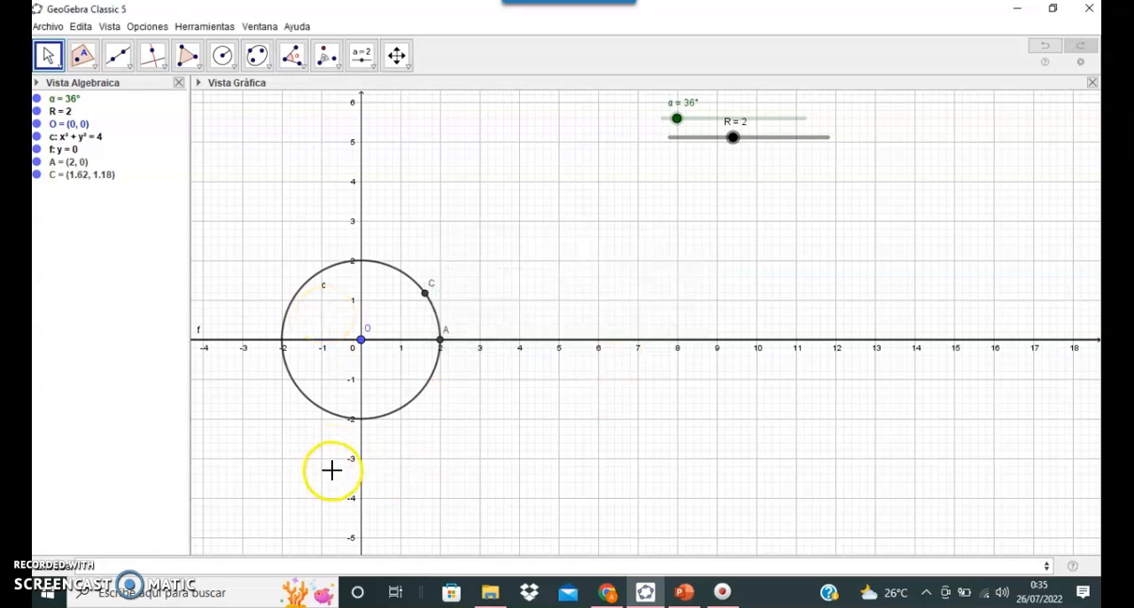
Step: Draw a segment from the circle's centre O to point C
click(120, 60)
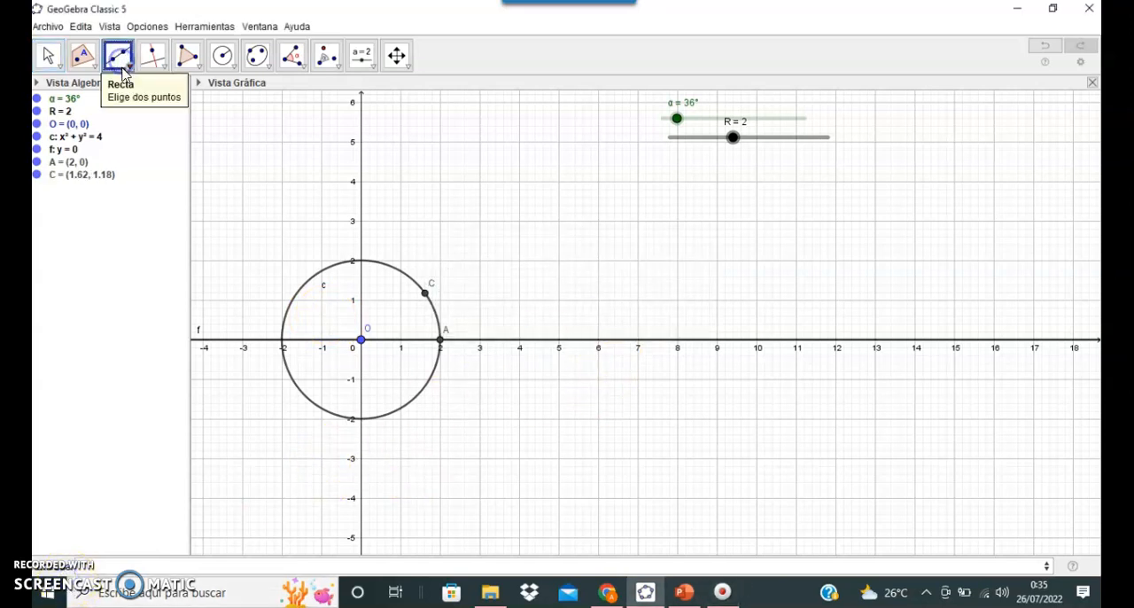
click(127, 62)
click(138, 114)
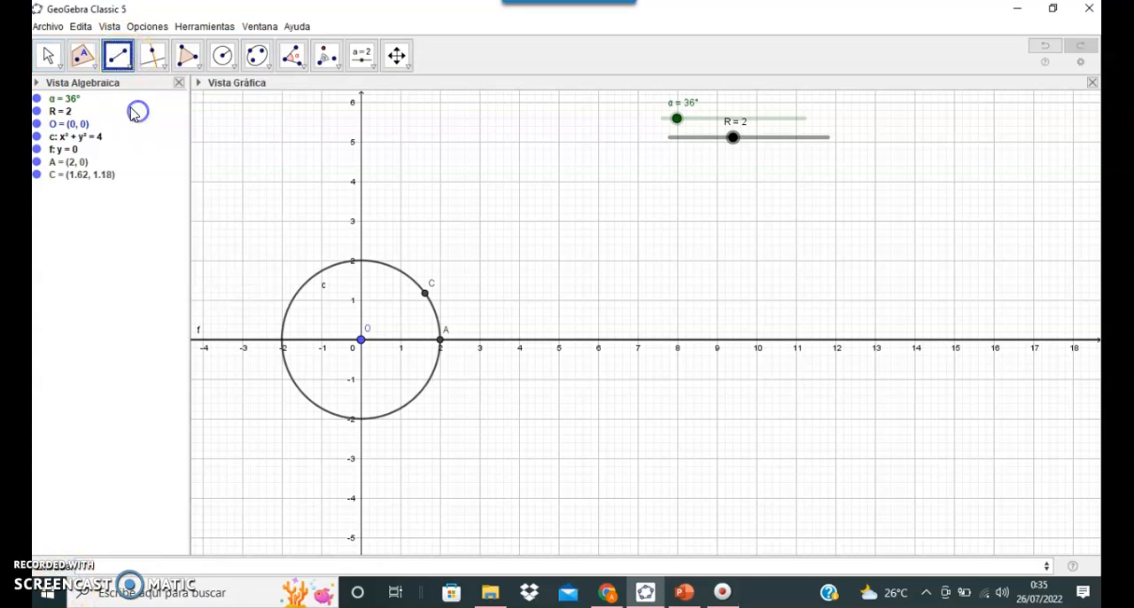
click(362, 341)
click(427, 294)
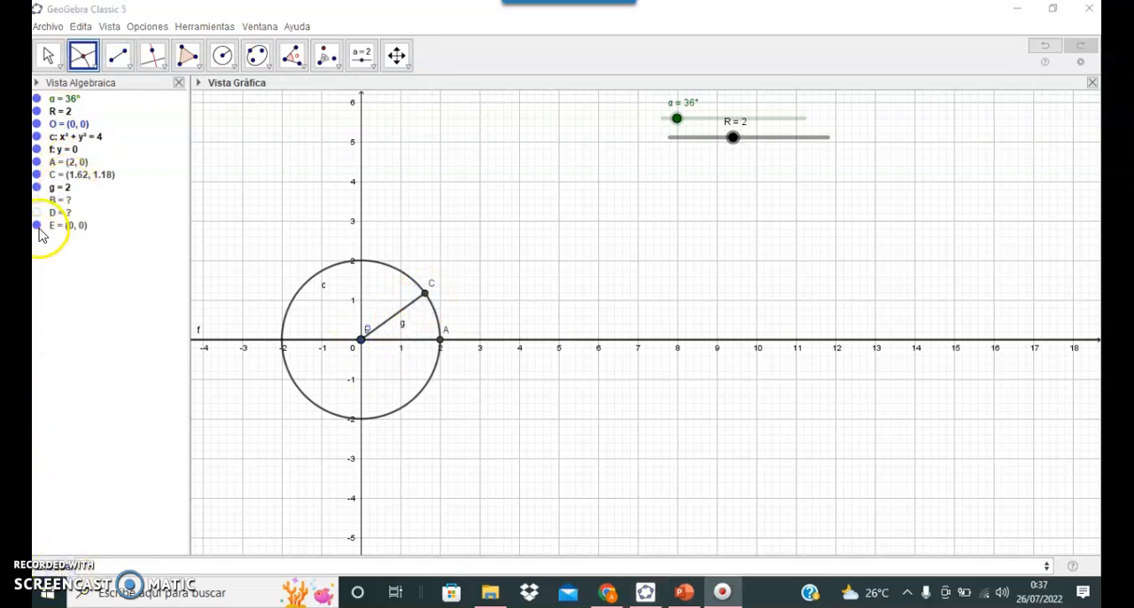
Step: Delete the extra point E lying on the origin
right_click(38, 226)
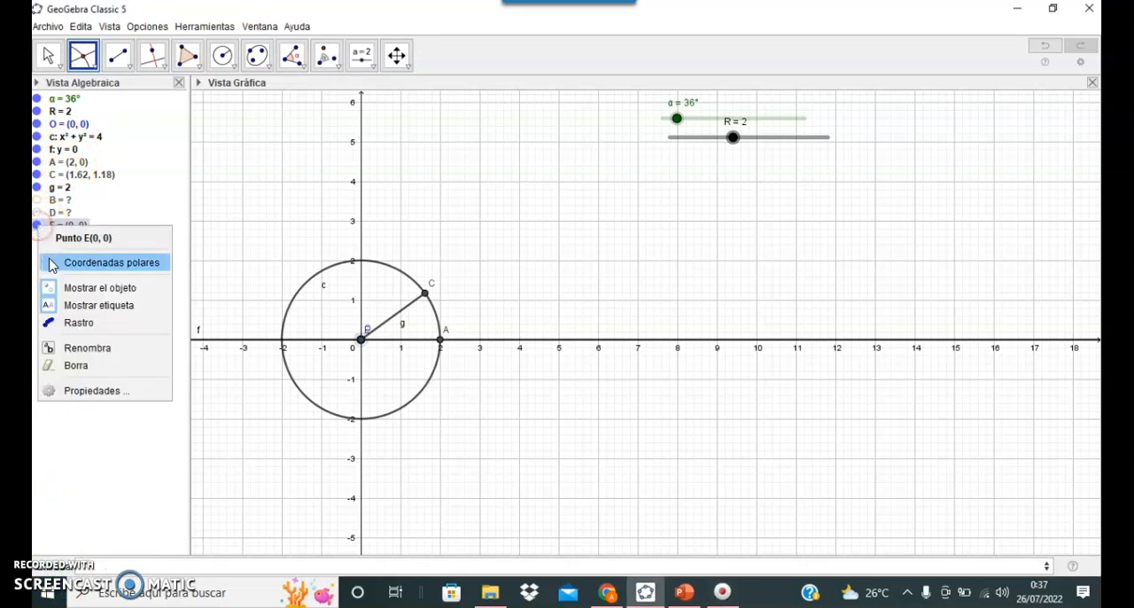
click(93, 372)
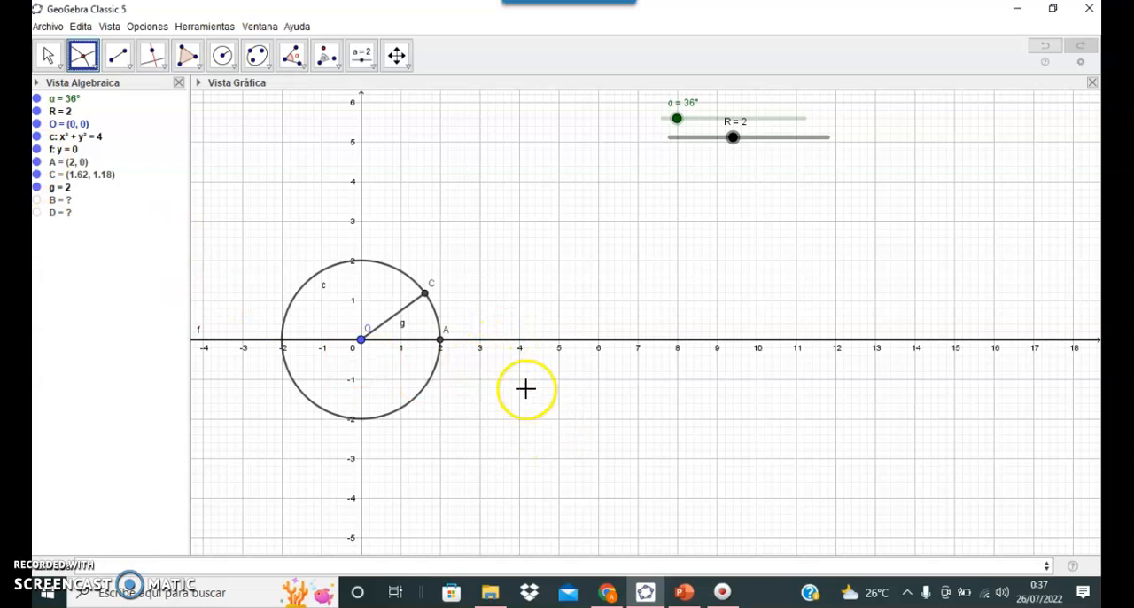
Step: Delete the leftover undefined points, including B and D, from the construction
click(83, 57)
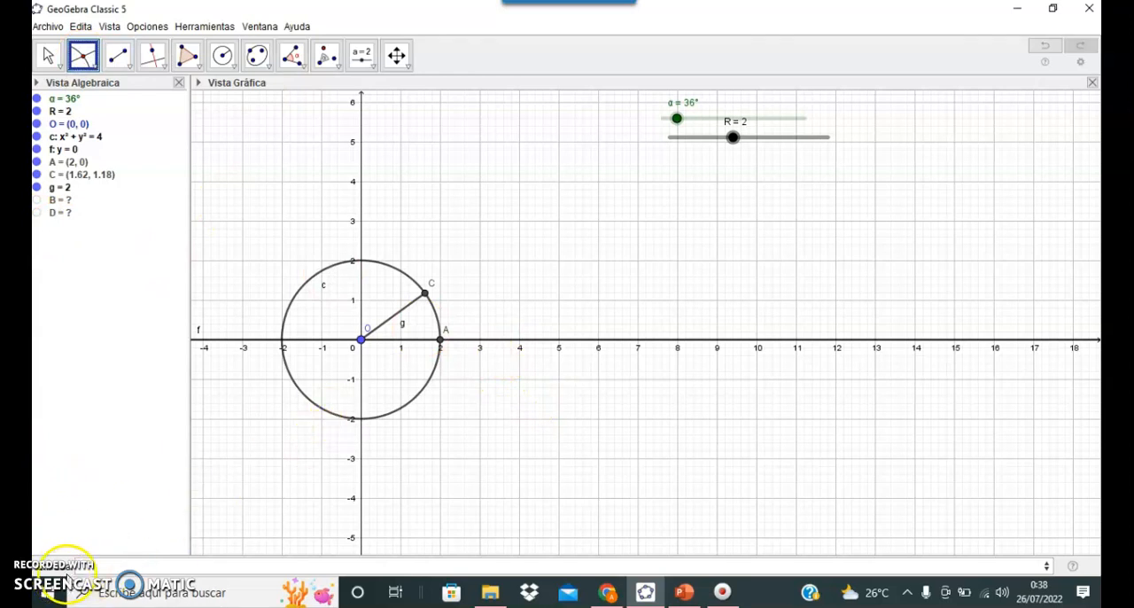
right_click(55, 200)
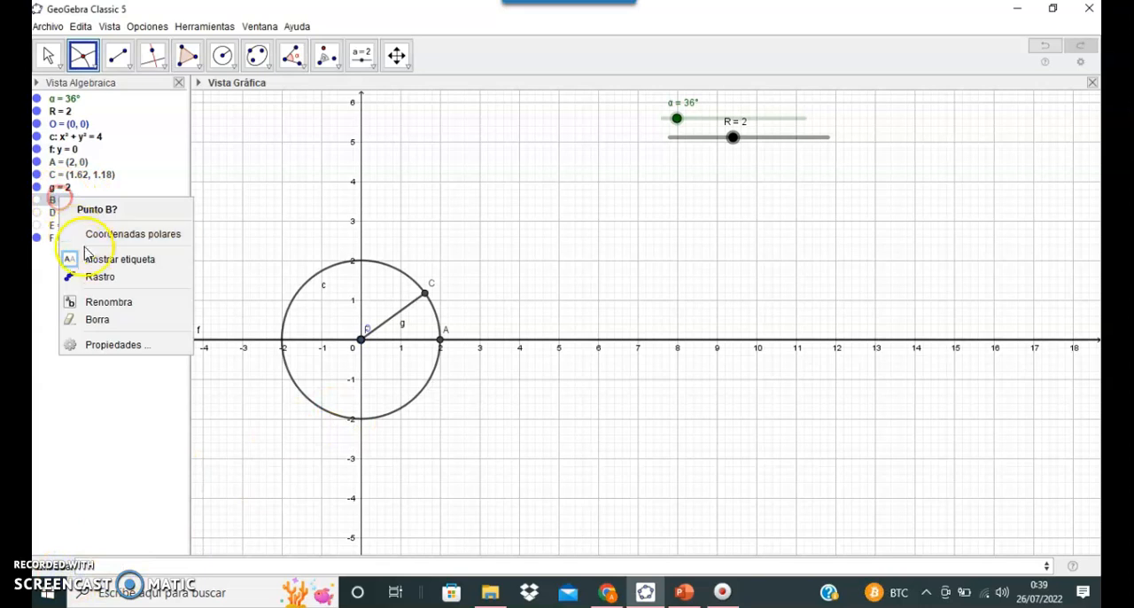
click(99, 321)
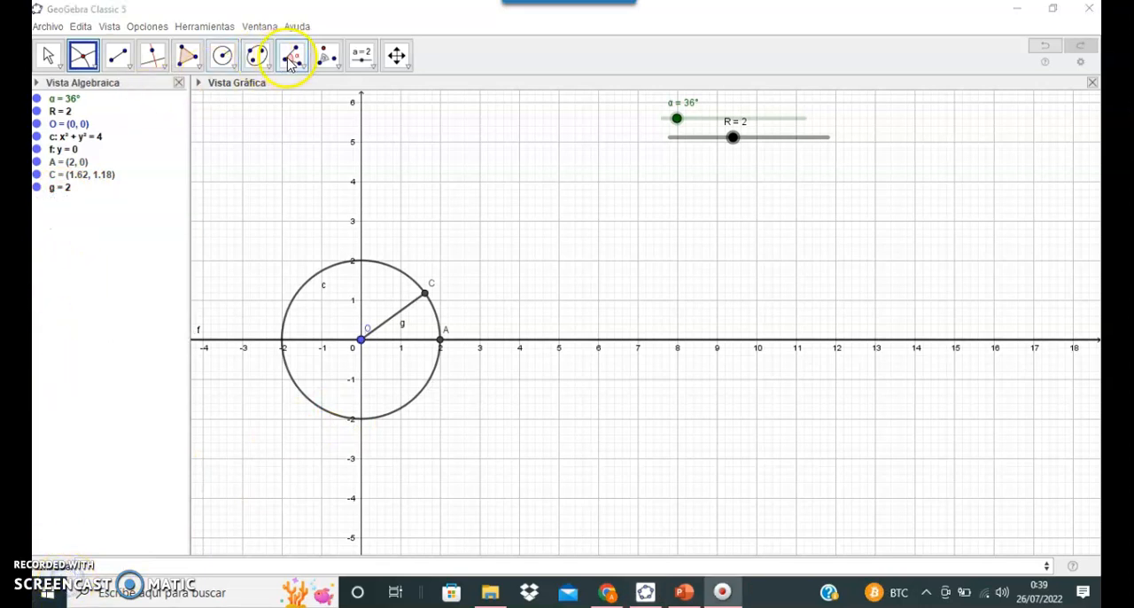
Step: Mark the angle between the line y=0 and segment OC, and set slider α to 54°
click(294, 63)
click(294, 63)
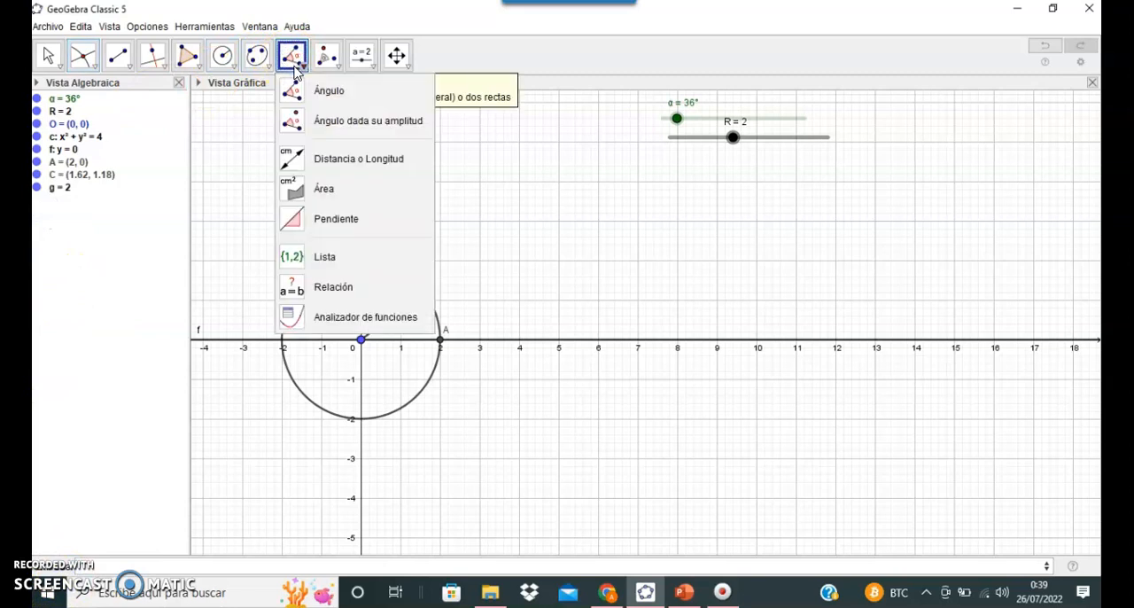
click(304, 92)
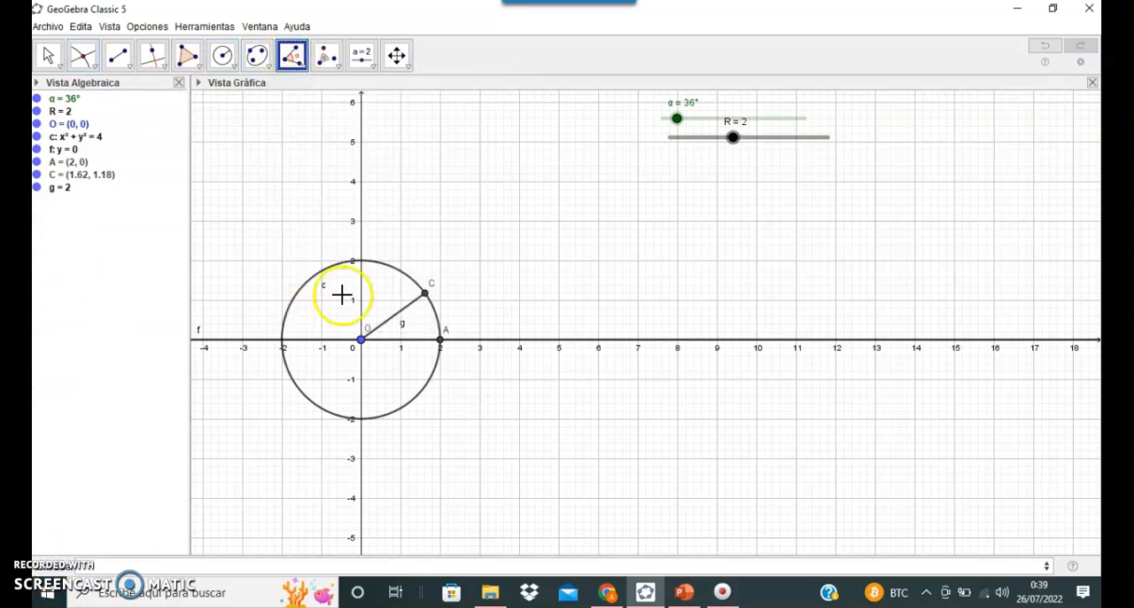
click(496, 346)
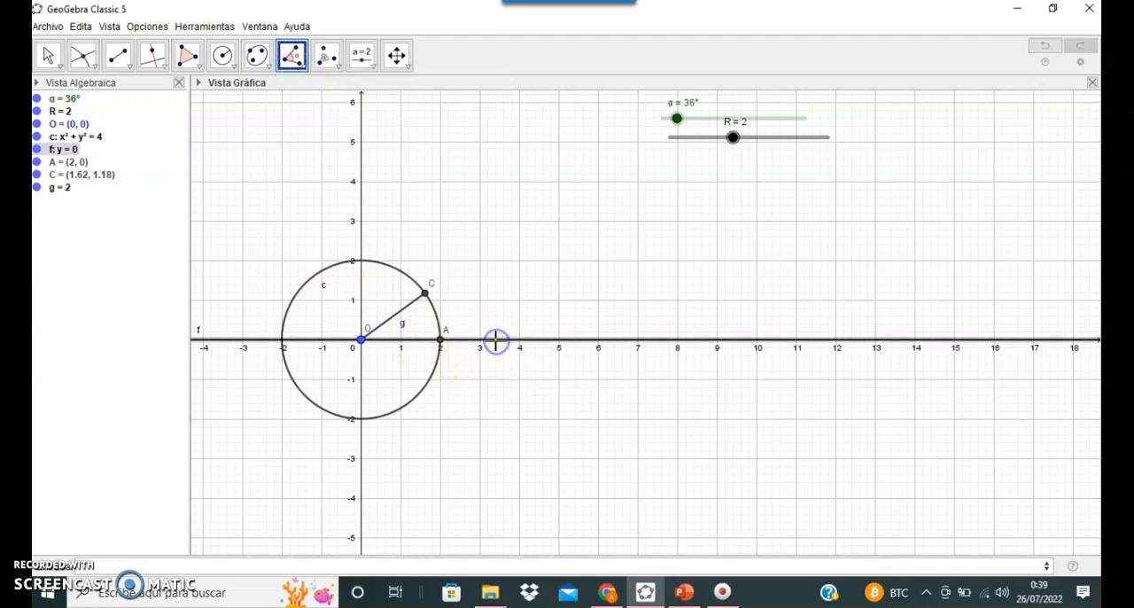
click(403, 321)
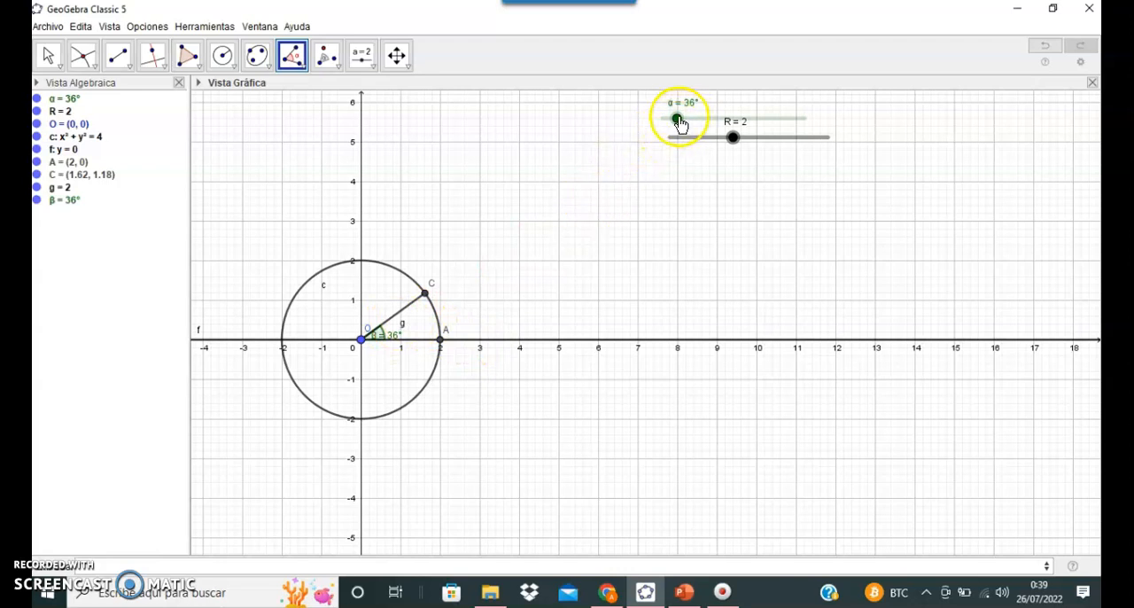
drag(675, 122, 685, 124)
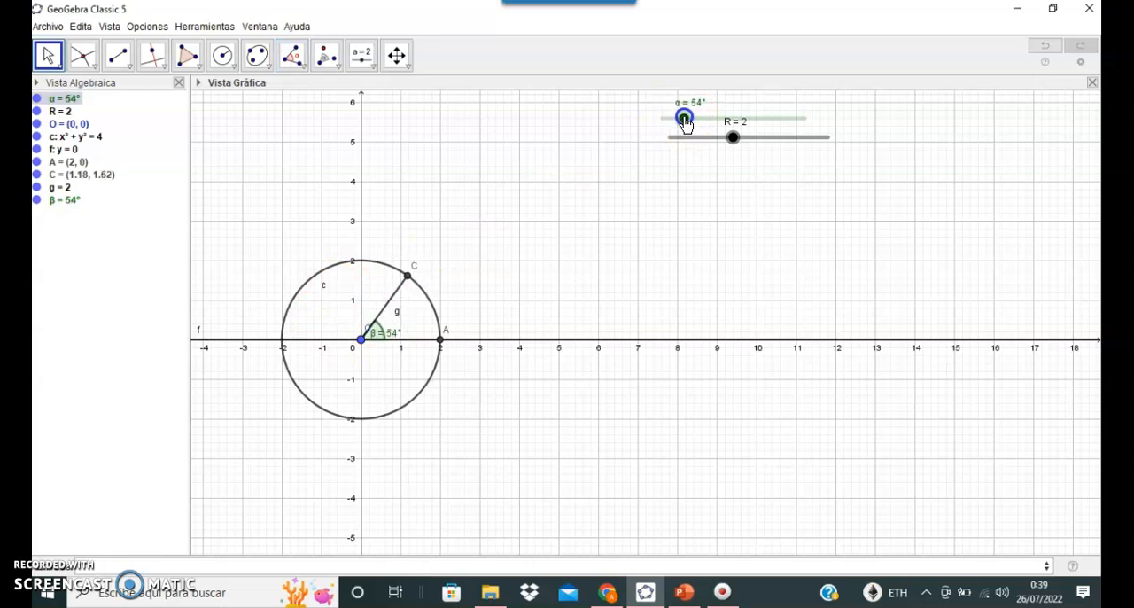
Step: Define a vertical line through point C by an equation that sets x equal to C's x-coordinate
click(54, 567)
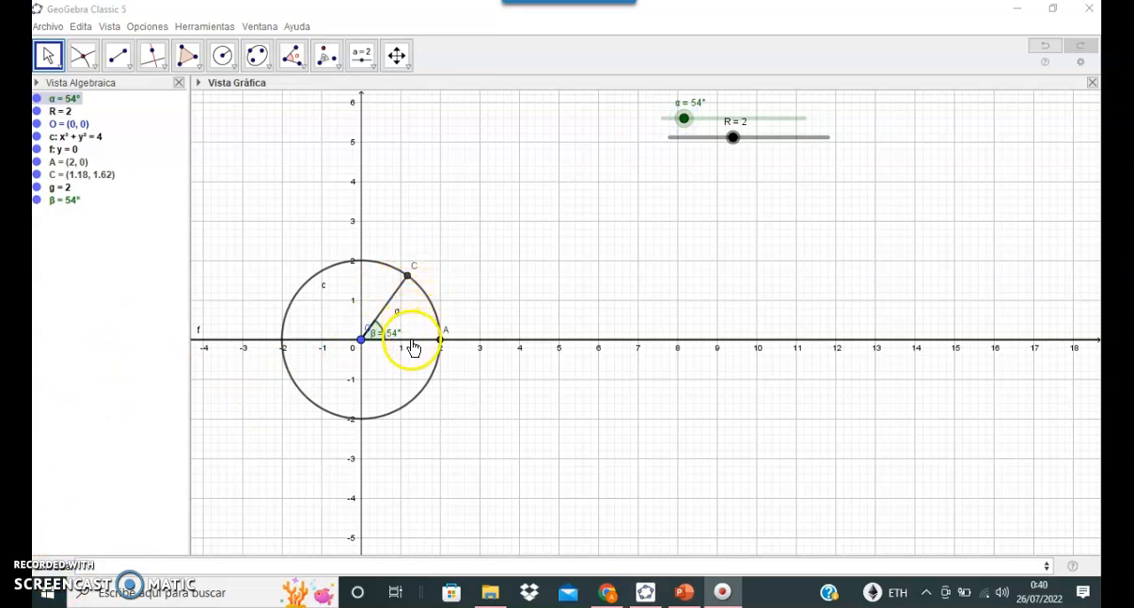
click(146, 564)
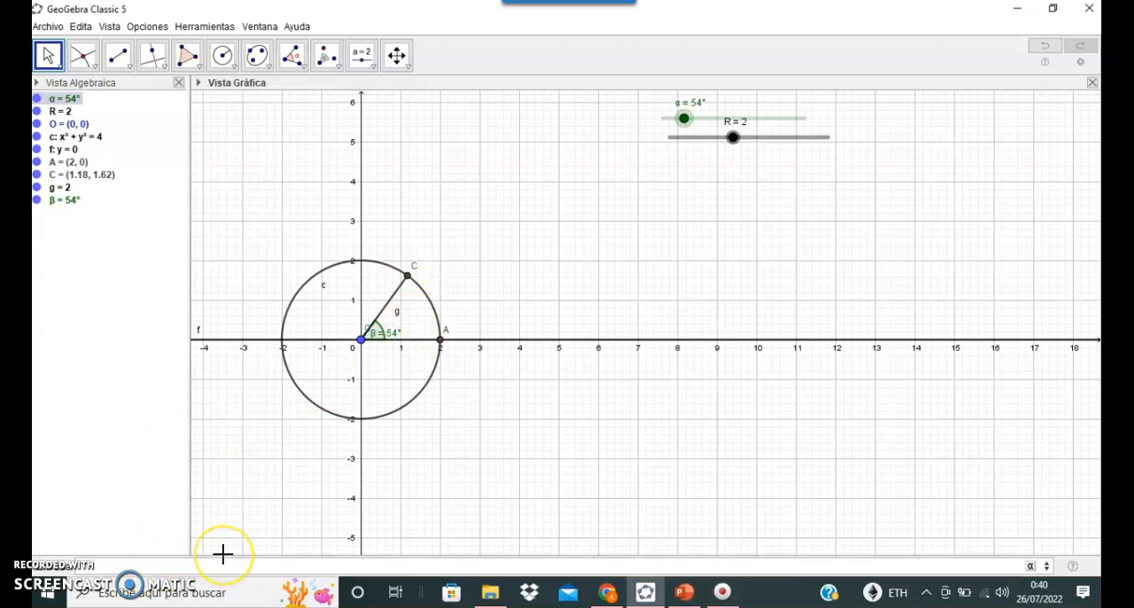
text(x)
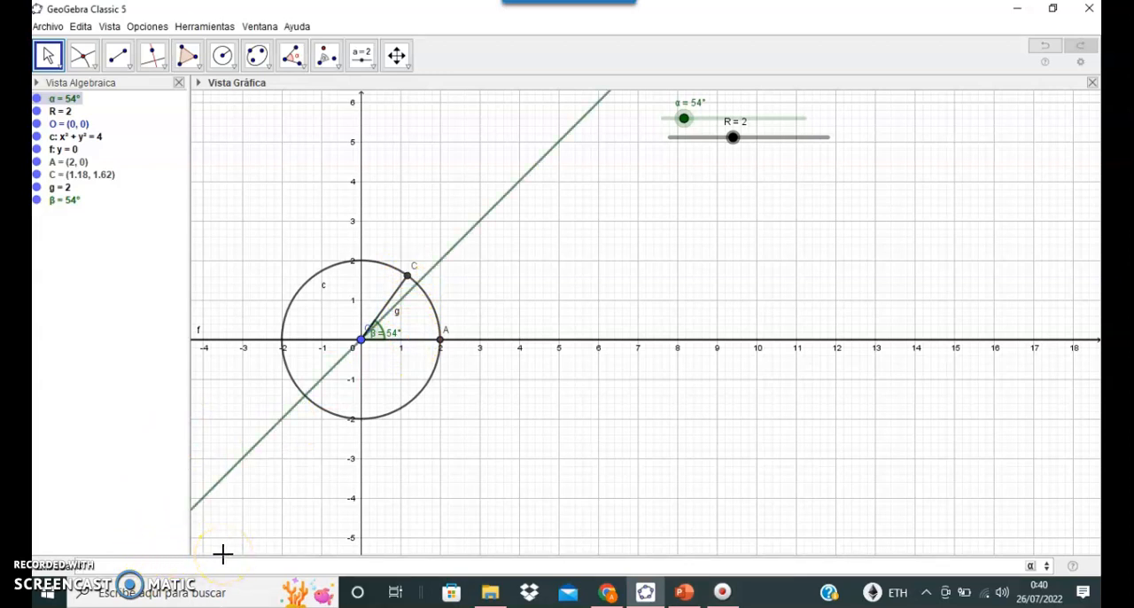
key(BackSpace)
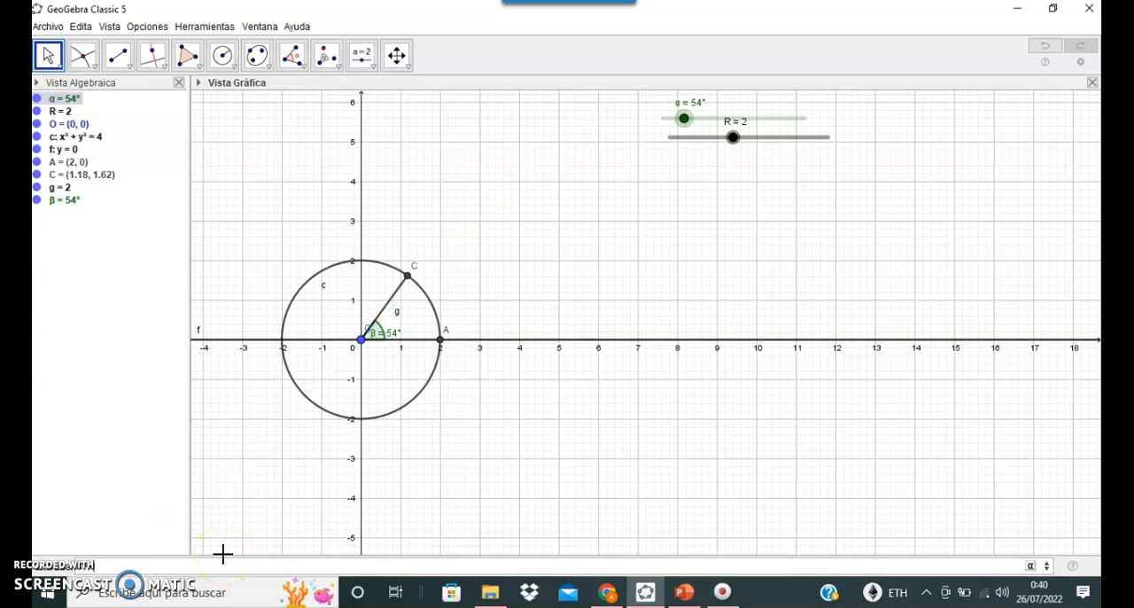
key(Return)
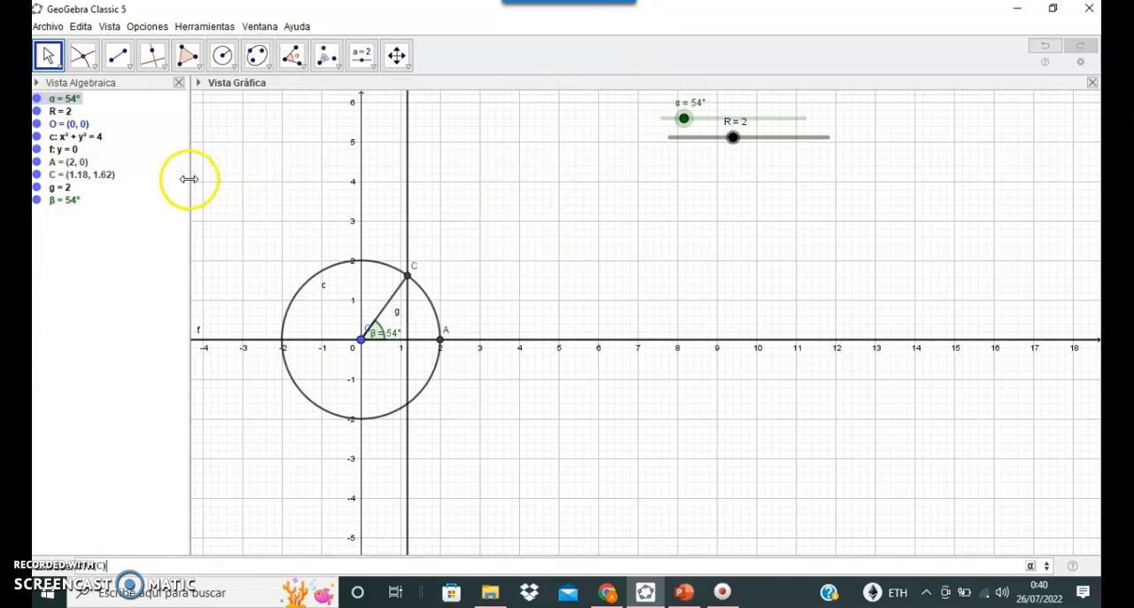
Step: Mark the intersection of the vertical line through C with the line y=0, and hide the vertical line
click(85, 57)
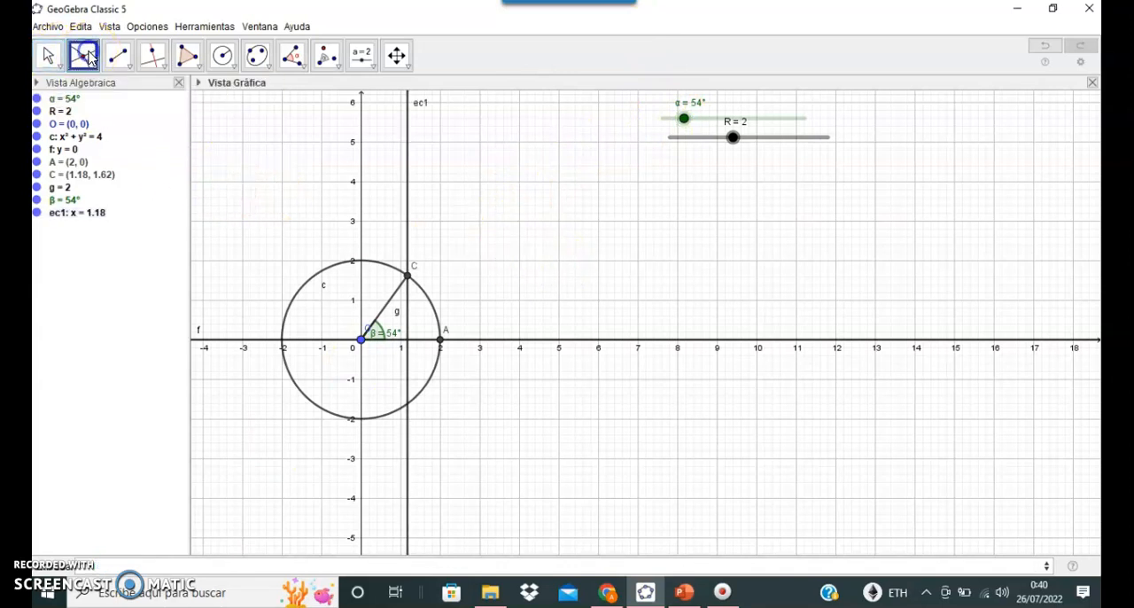
click(405, 169)
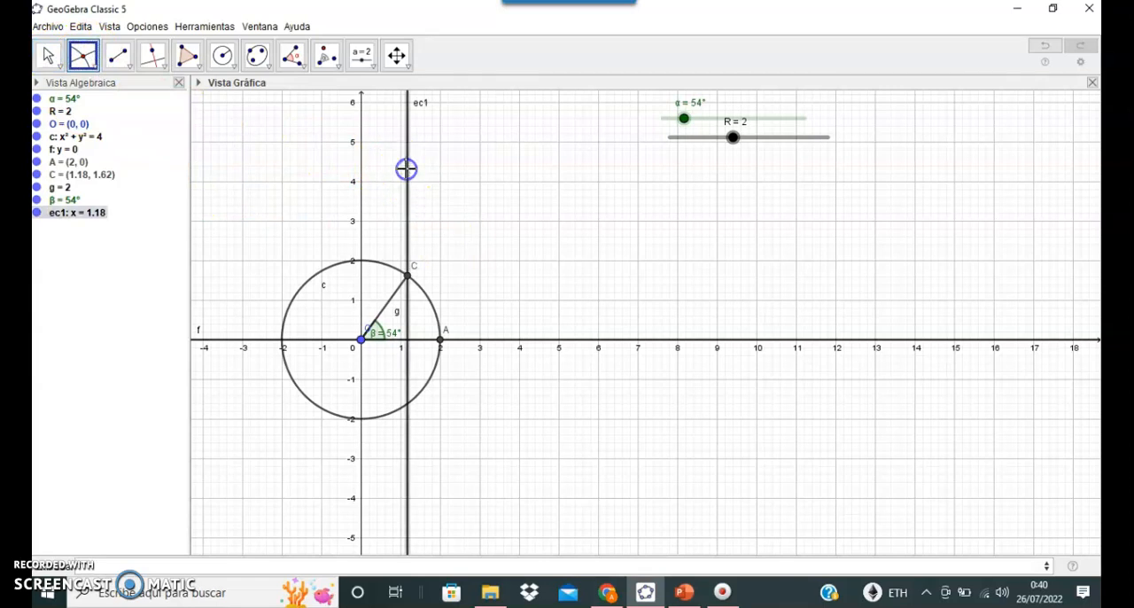
click(462, 344)
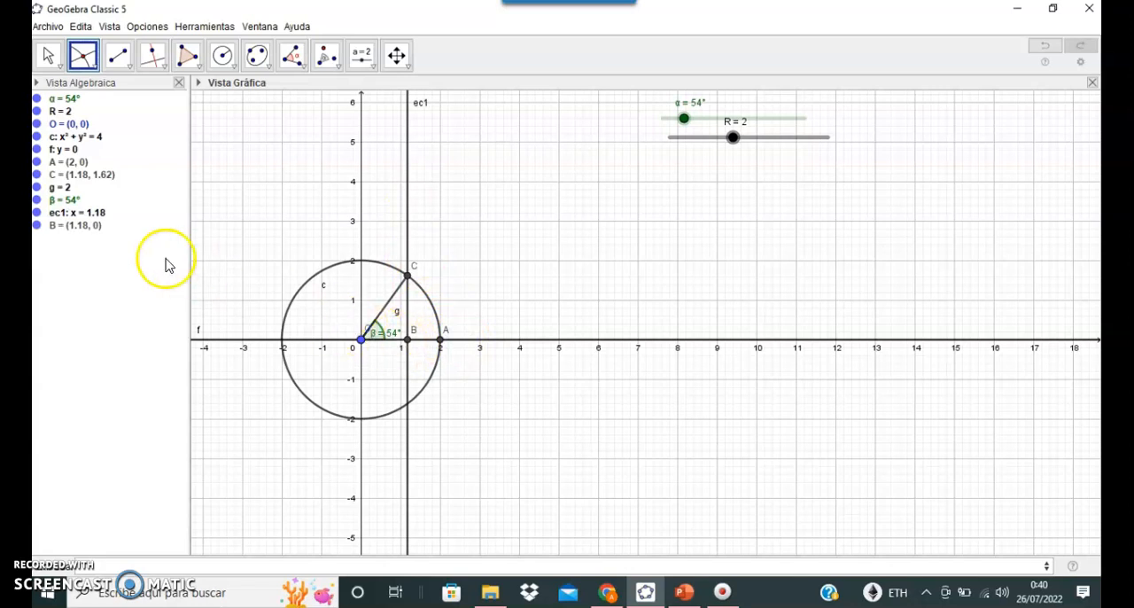
click(37, 213)
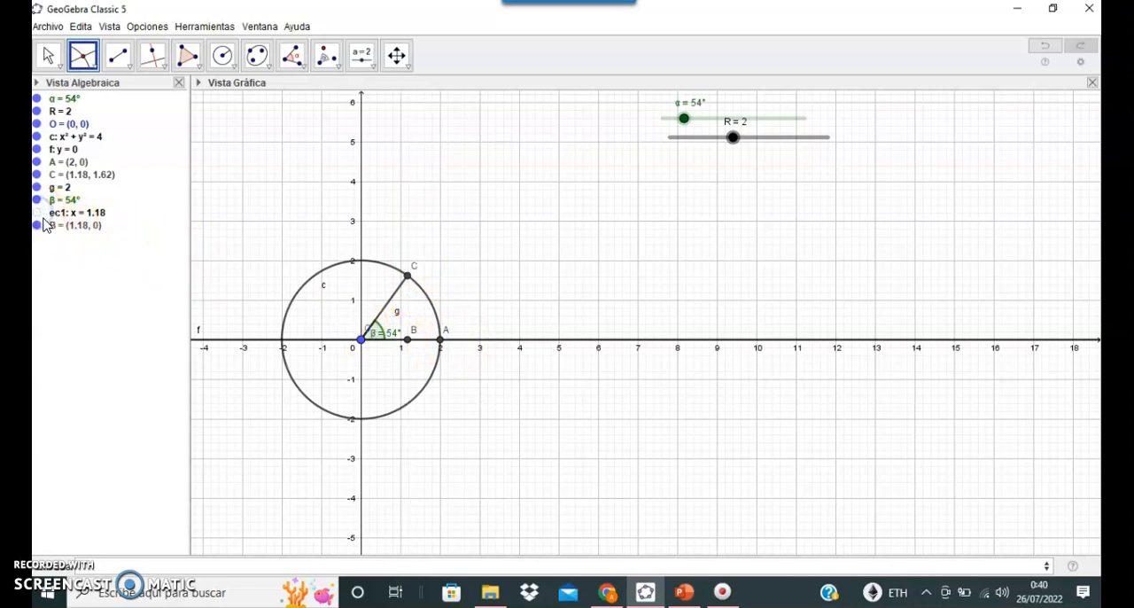
Step: Draw a segment from point C down to point B on the line y=0
click(118, 56)
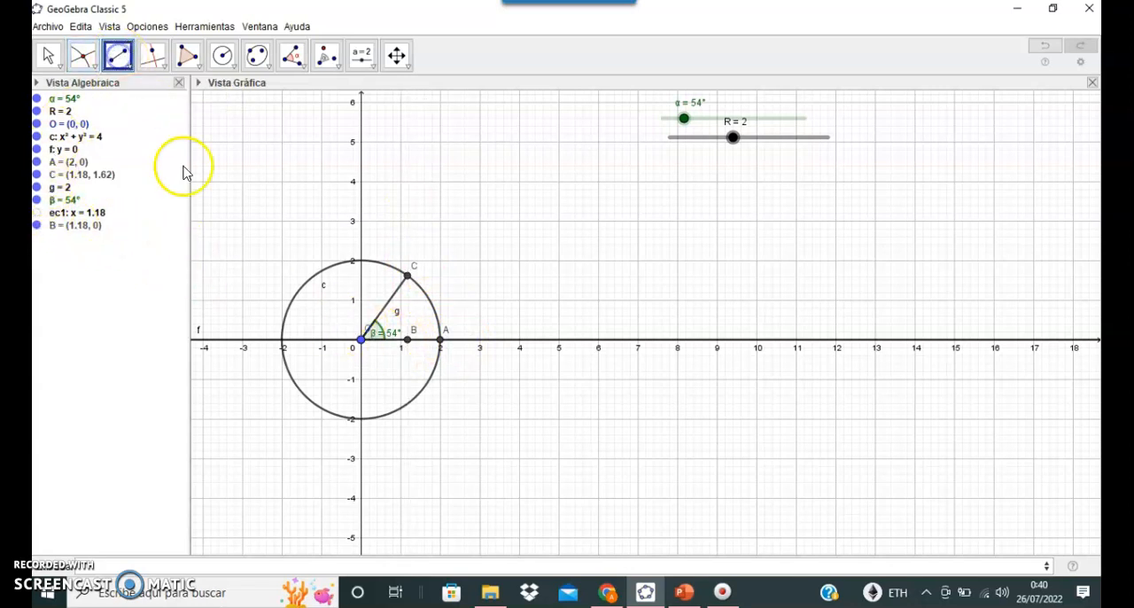
click(406, 274)
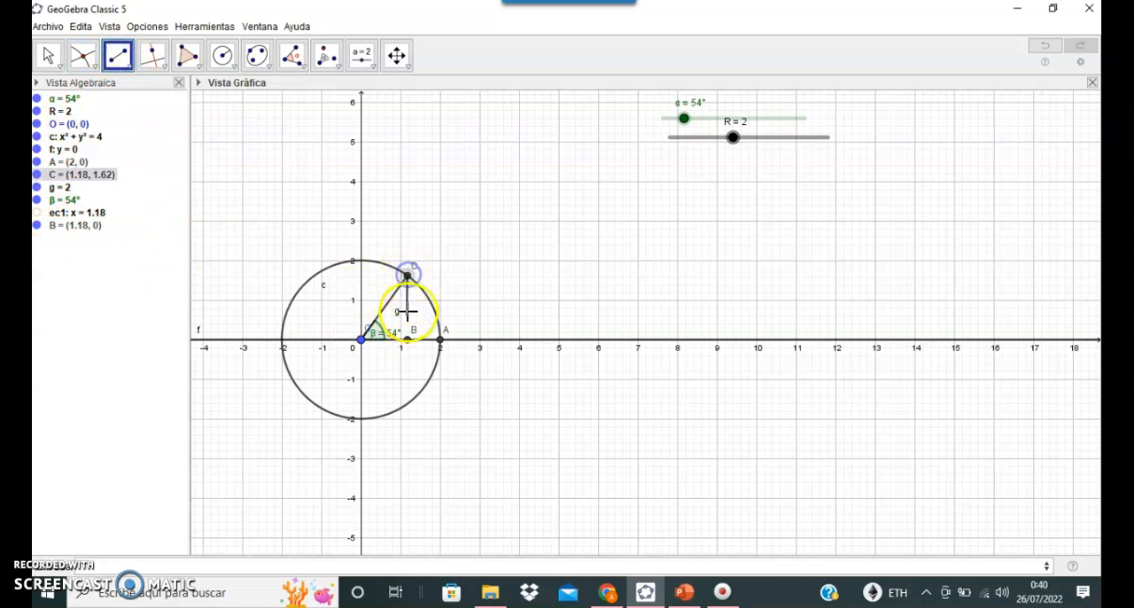
click(408, 337)
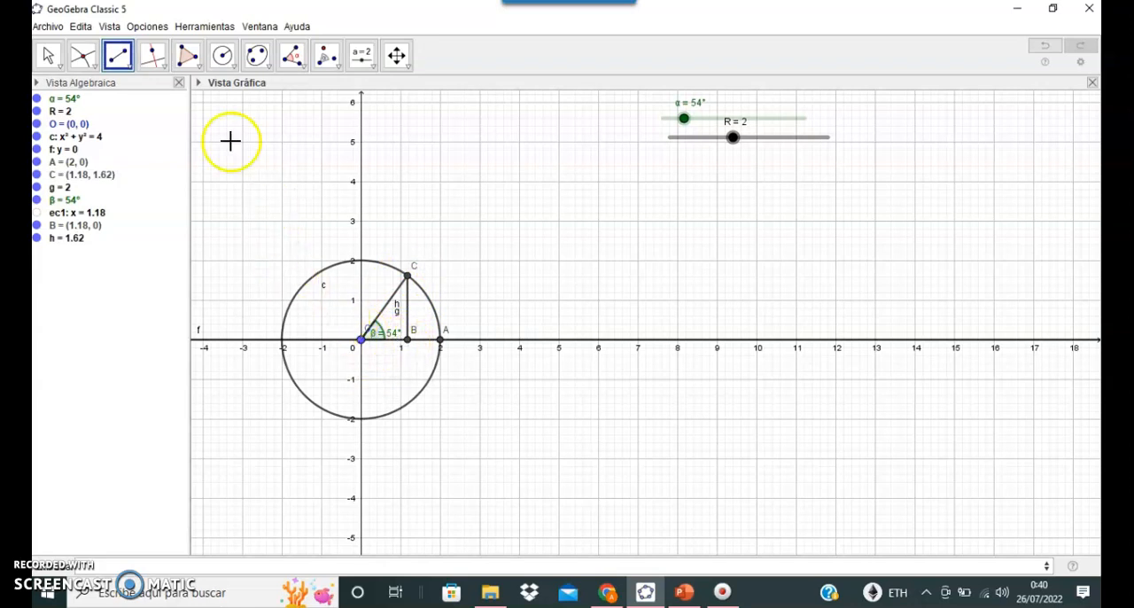
Step: Create the triangle with vertices O, C and B as a filled polygon
click(191, 64)
click(200, 92)
click(360, 340)
click(406, 277)
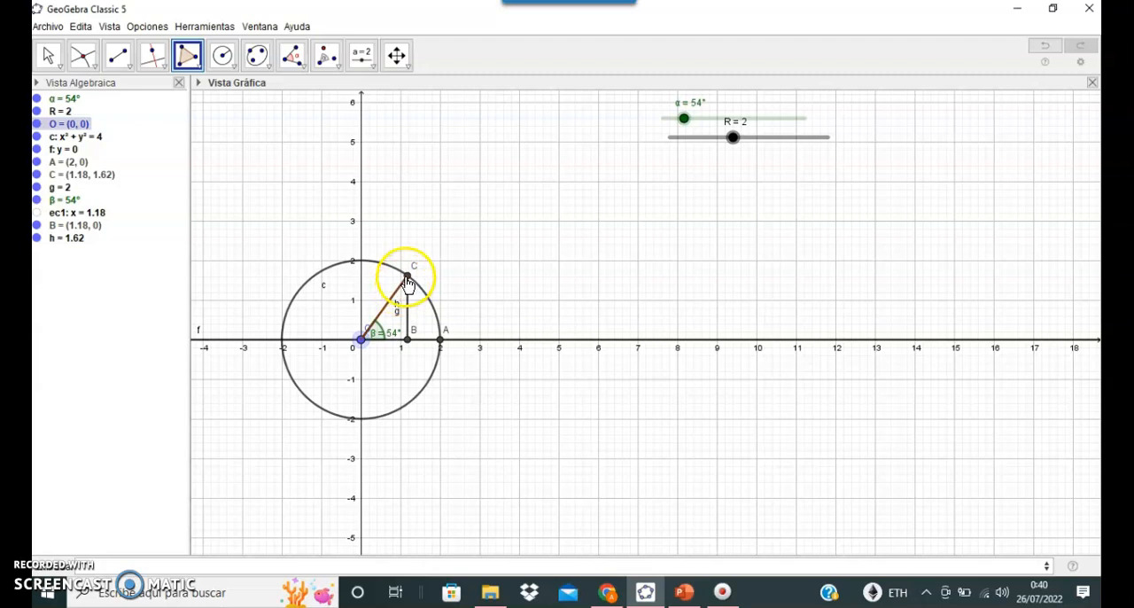
click(409, 336)
click(361, 340)
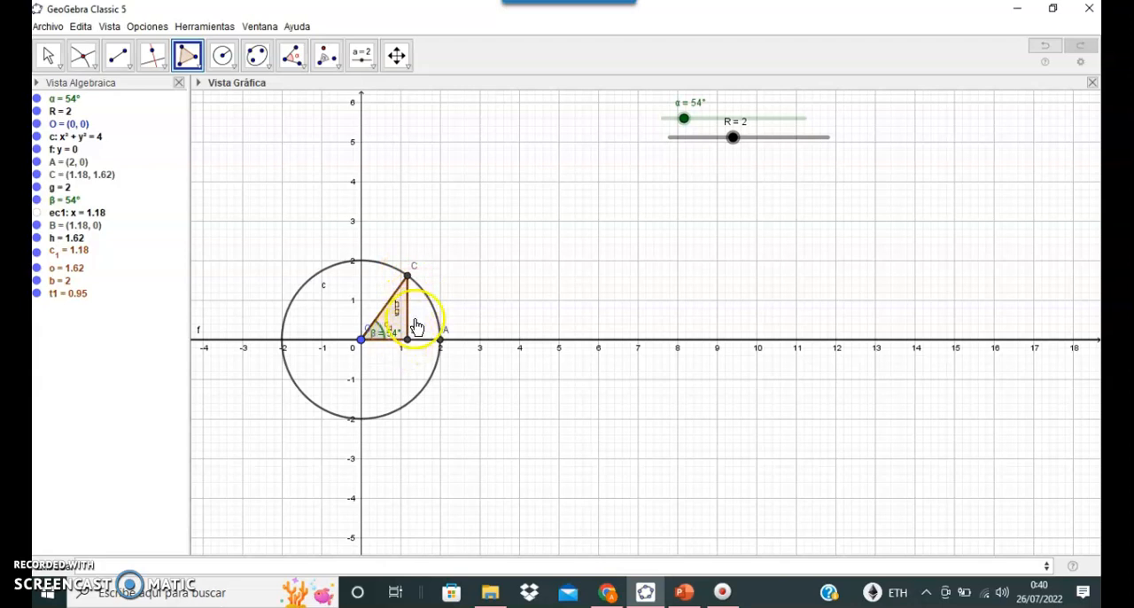
Step: Test the construction with slider α, returning it to 54°, and set slider R to 1
key(Escape)
mouse_move(684, 116)
mouse_down()
mouse_move(724, 117)
mouse_move(736, 97)
mouse_move(809, 61)
mouse_move(776, 53)
mouse_move(736, 64)
mouse_move(752, 21)
mouse_move(765, 25)
mouse_move(749, 38)
mouse_move(751, 114)
mouse_move(729, 126)
mouse_move(700, 122)
mouse_move(685, 138)
mouse_up()
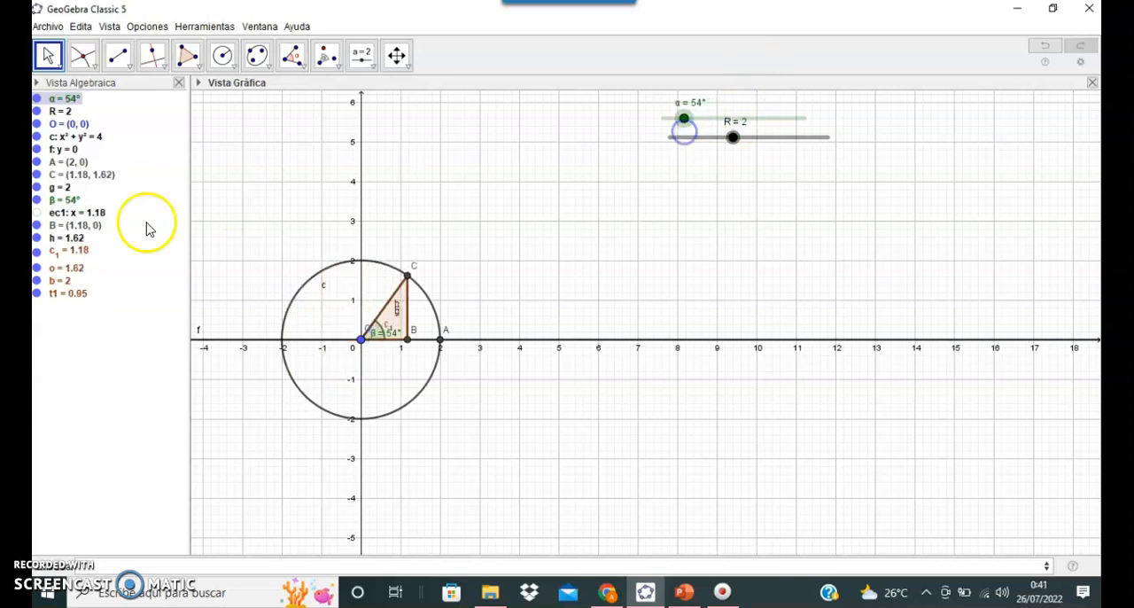
click(71, 595)
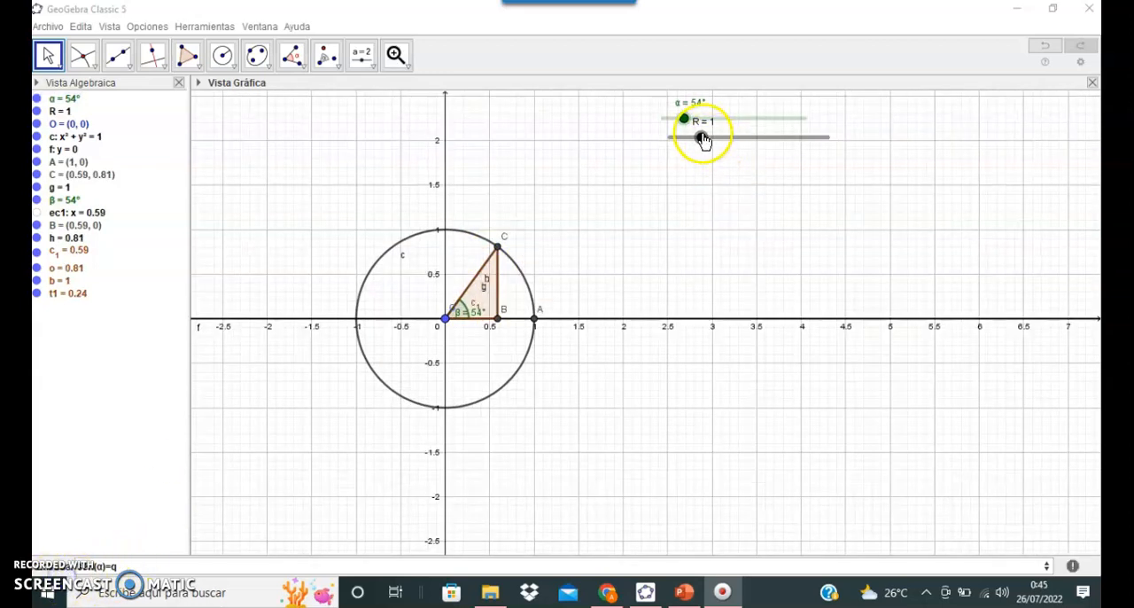
mouse_move(703, 136)
mouse_down()
mouse_move(749, 139)
mouse_move(710, 146)
mouse_up()
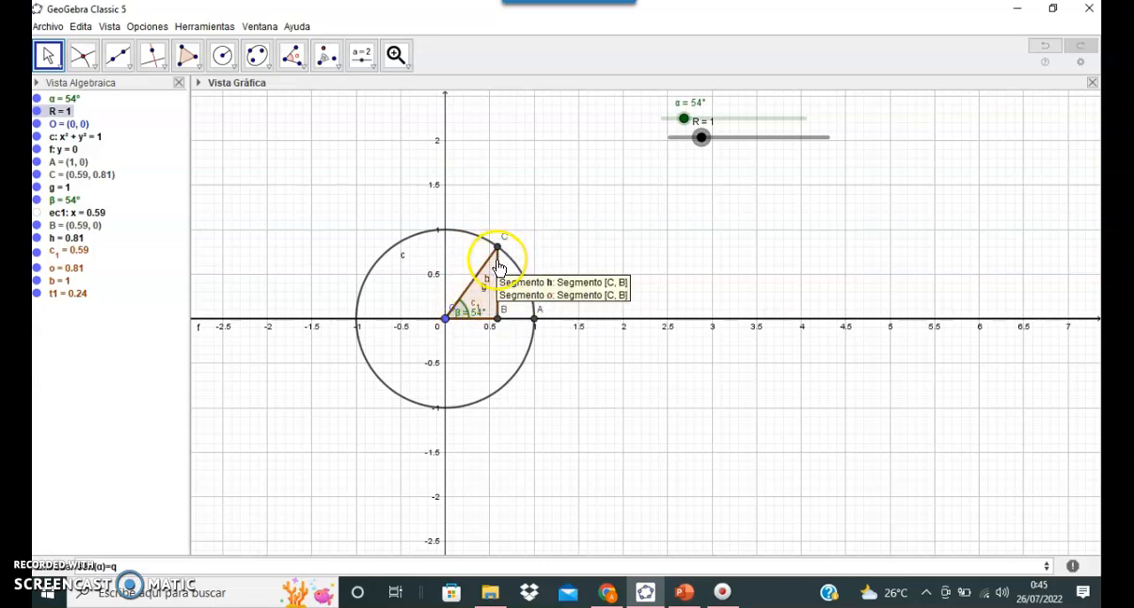
Step: Calculate the sine of the slider angle by entering sen(α) as a new number
click(458, 328)
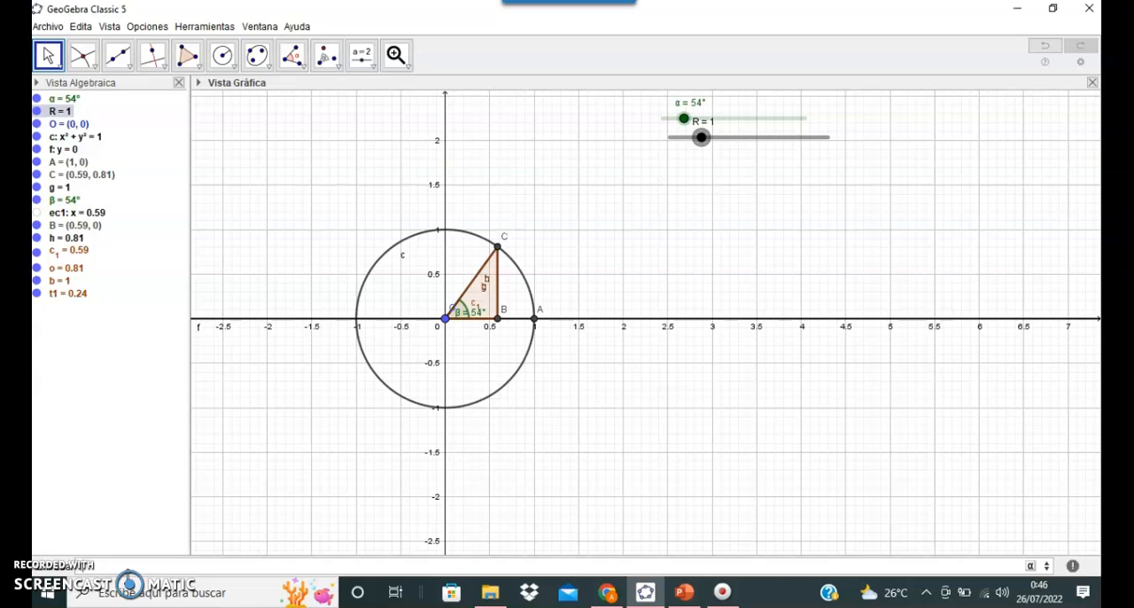
text(n()
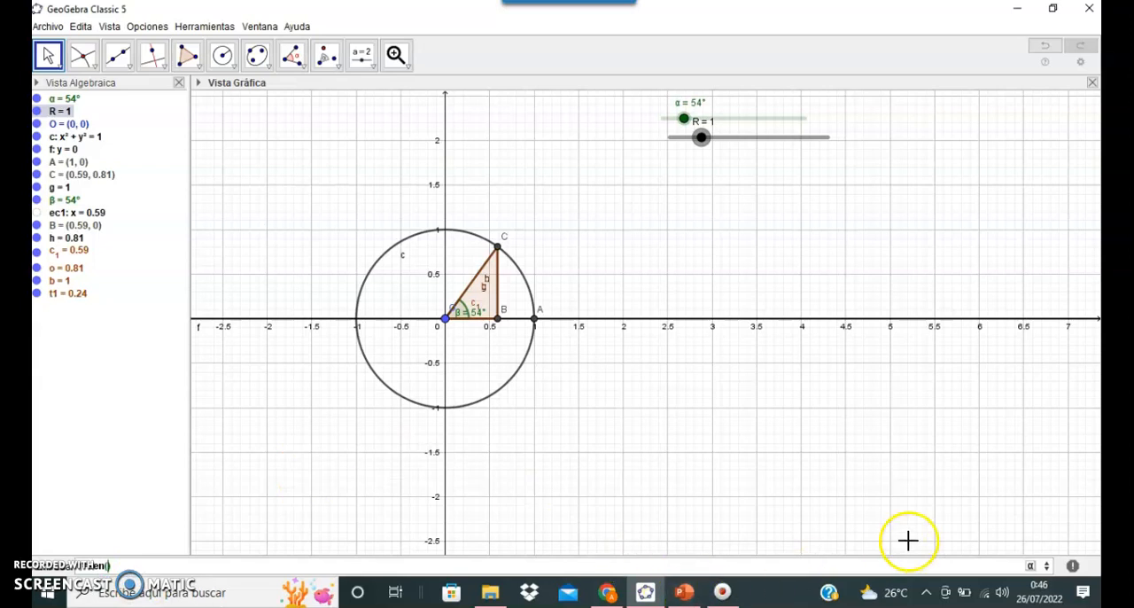
click(1030, 567)
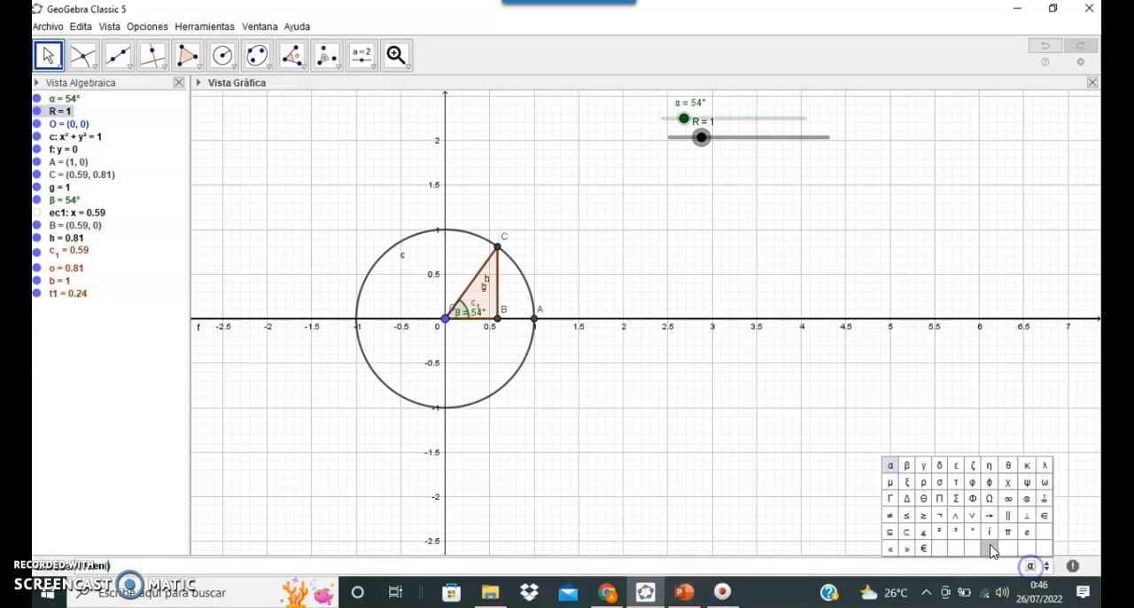
click(890, 464)
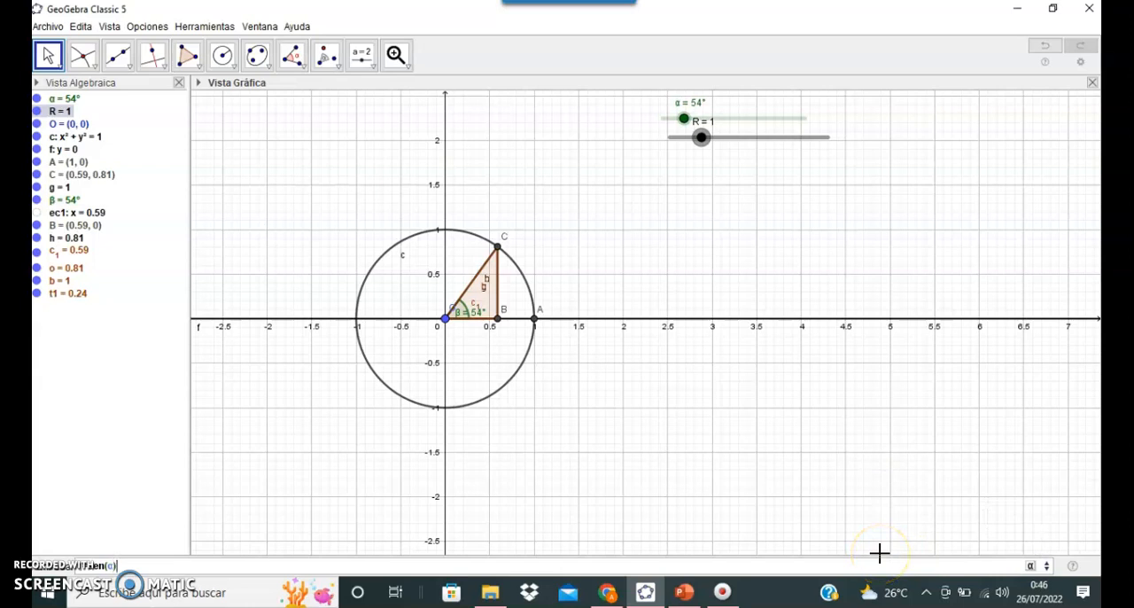
key(Return)
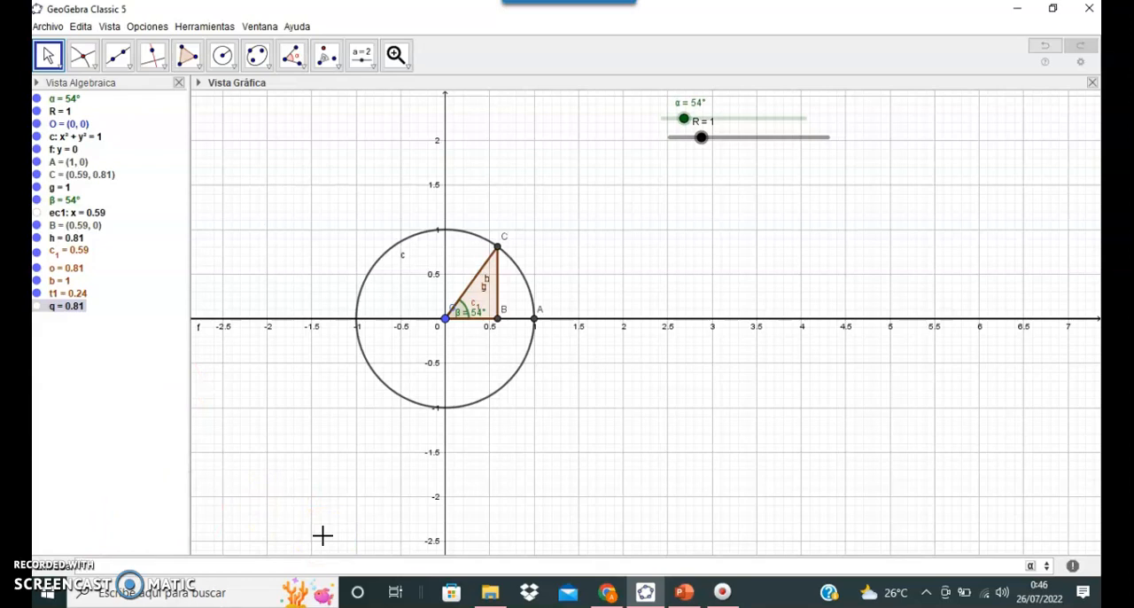
Step: Calculate the cosine of the slider angle by entering cos(α) as a new number
text(cos()
click(1030, 566)
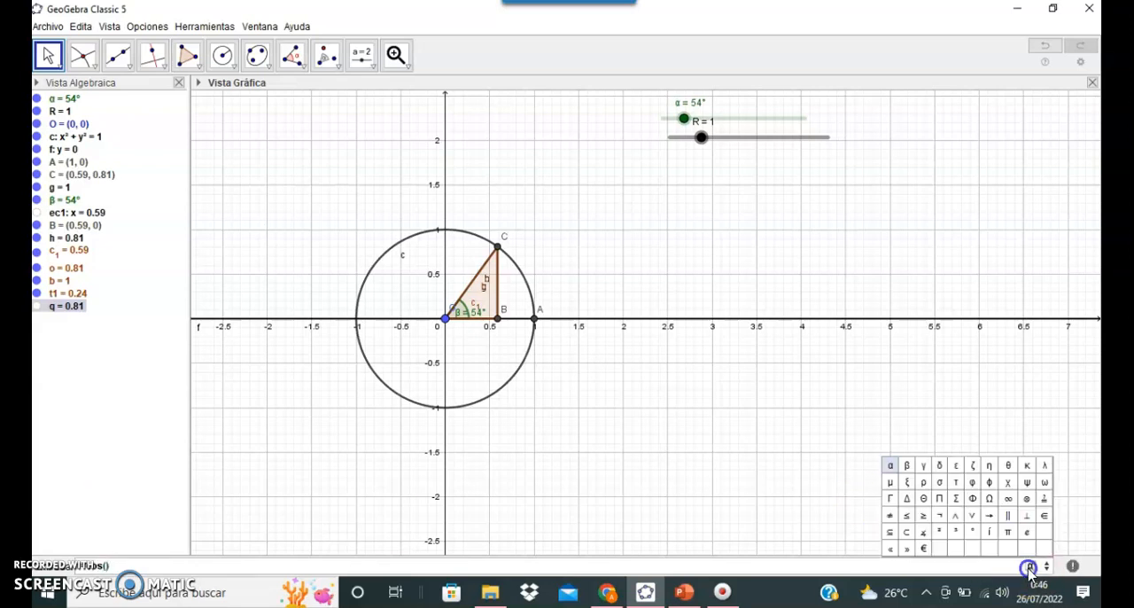
click(890, 466)
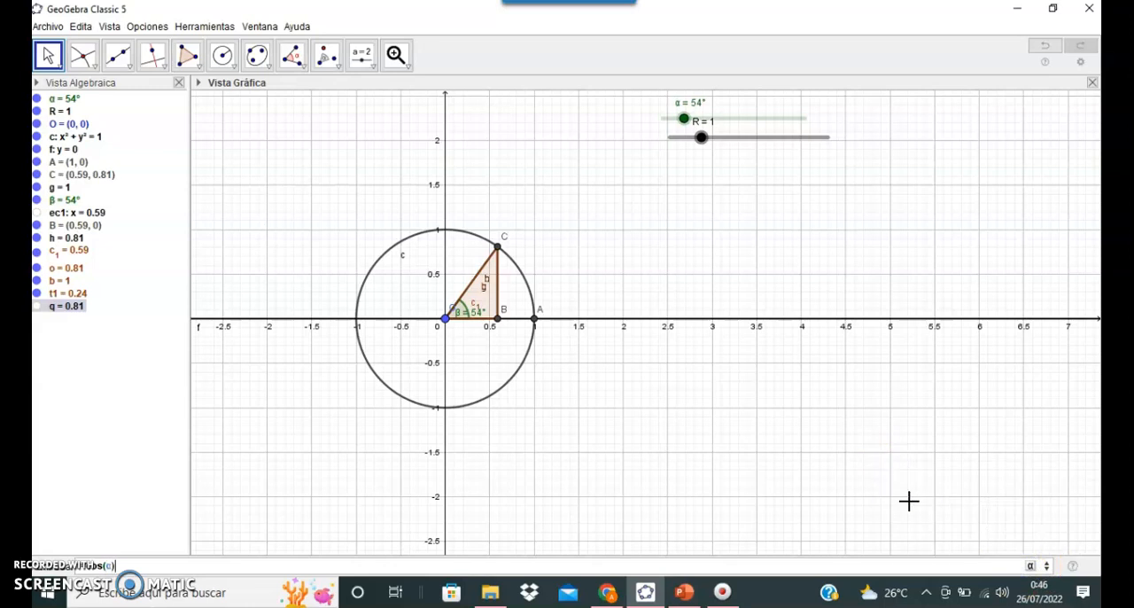
key(Return)
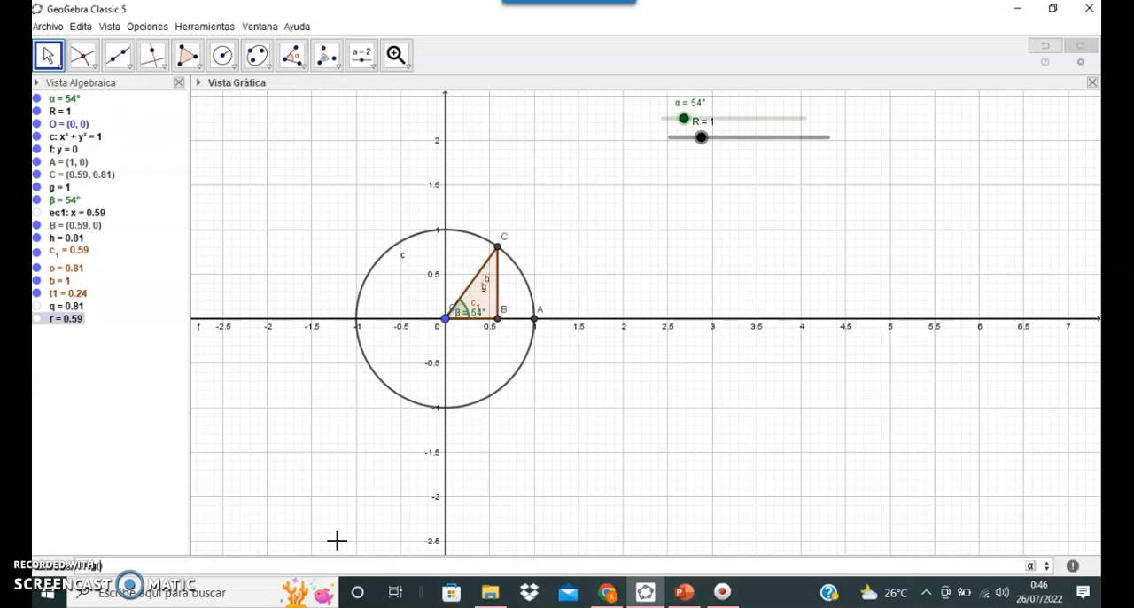
Step: Calculate the tangent of the slider angle α as a new number
click(1028, 563)
click(889, 464)
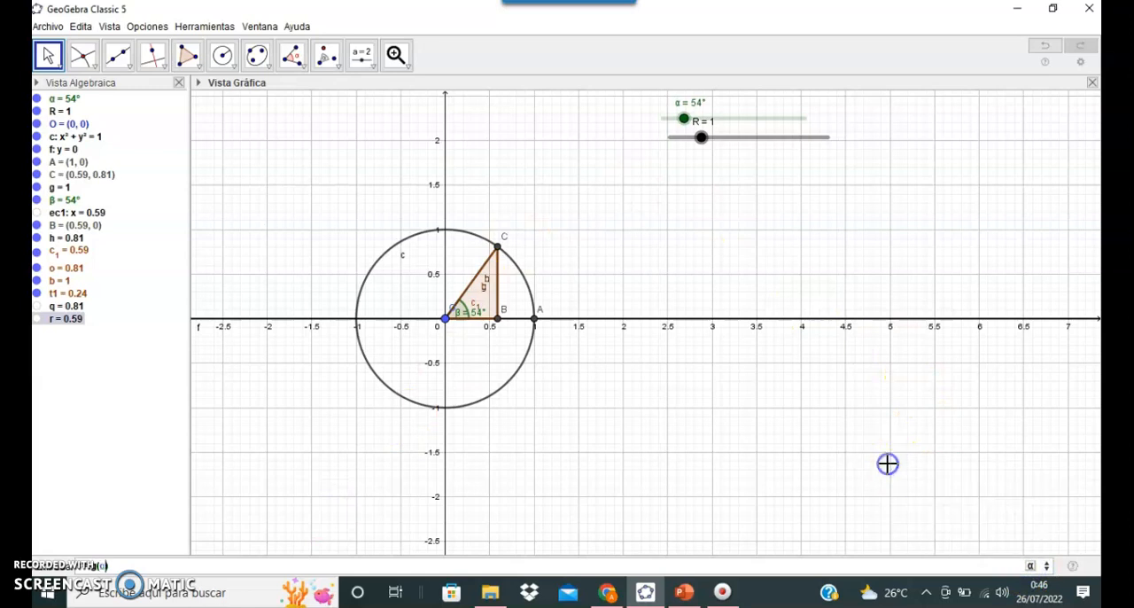
click(958, 516)
key(Return)
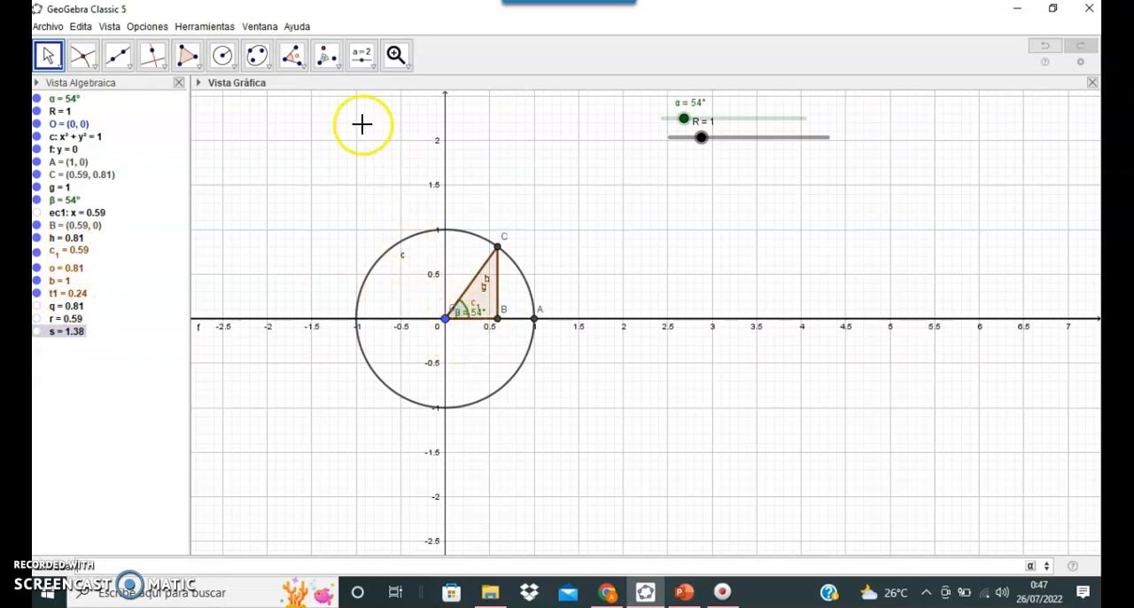
Step: Insert a dynamic text reading senα= followed by the value of object q, just below the sliders
click(367, 71)
click(387, 127)
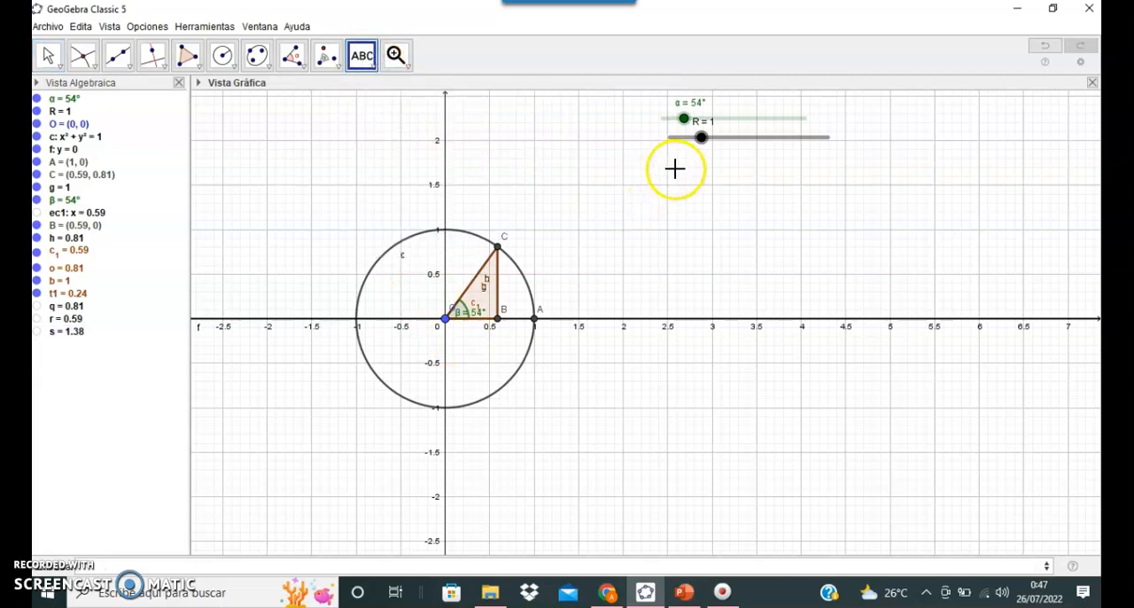
click(675, 170)
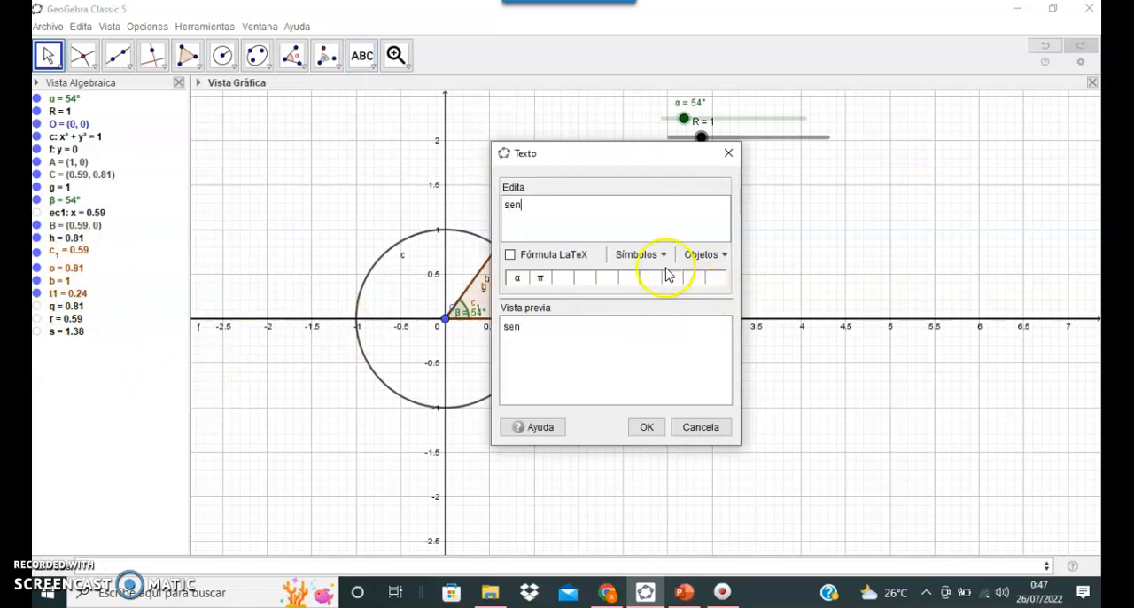
click(641, 254)
mouse_move(660, 275)
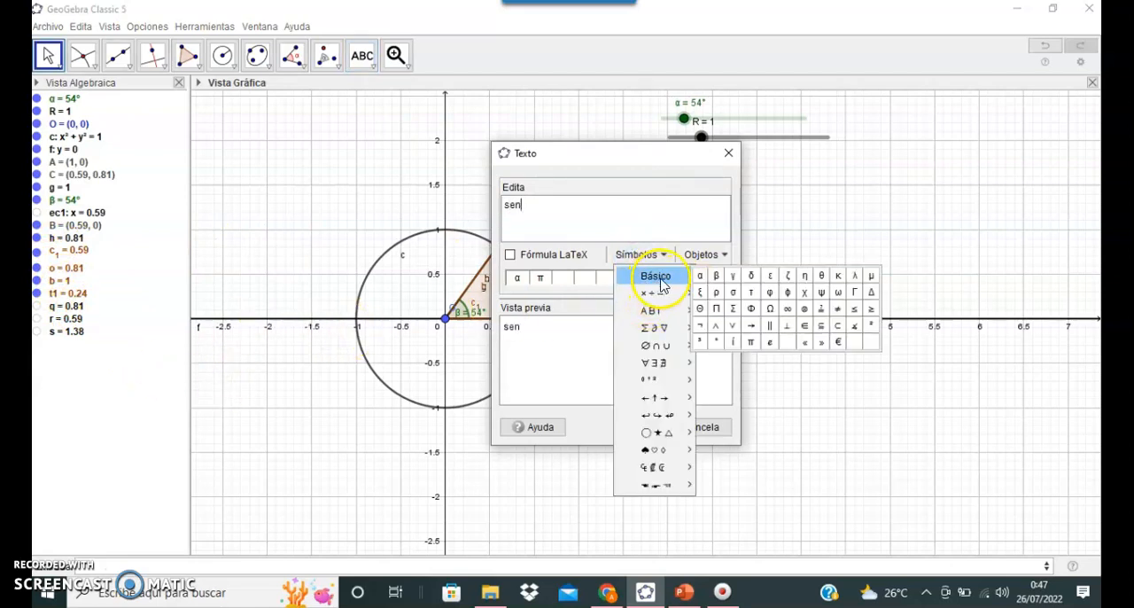
click(699, 279)
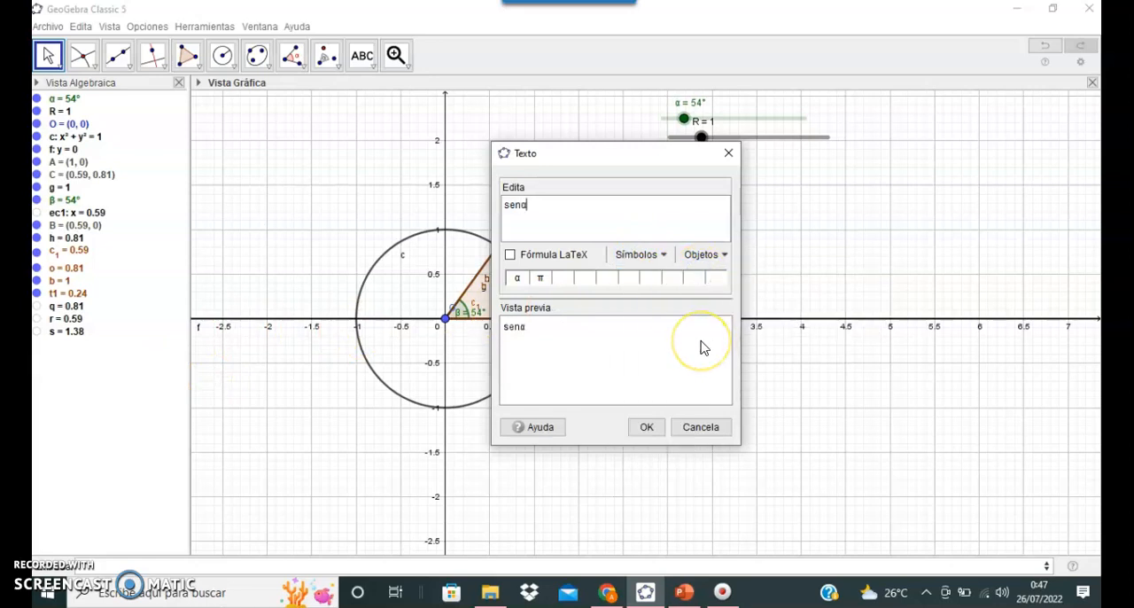
click(714, 254)
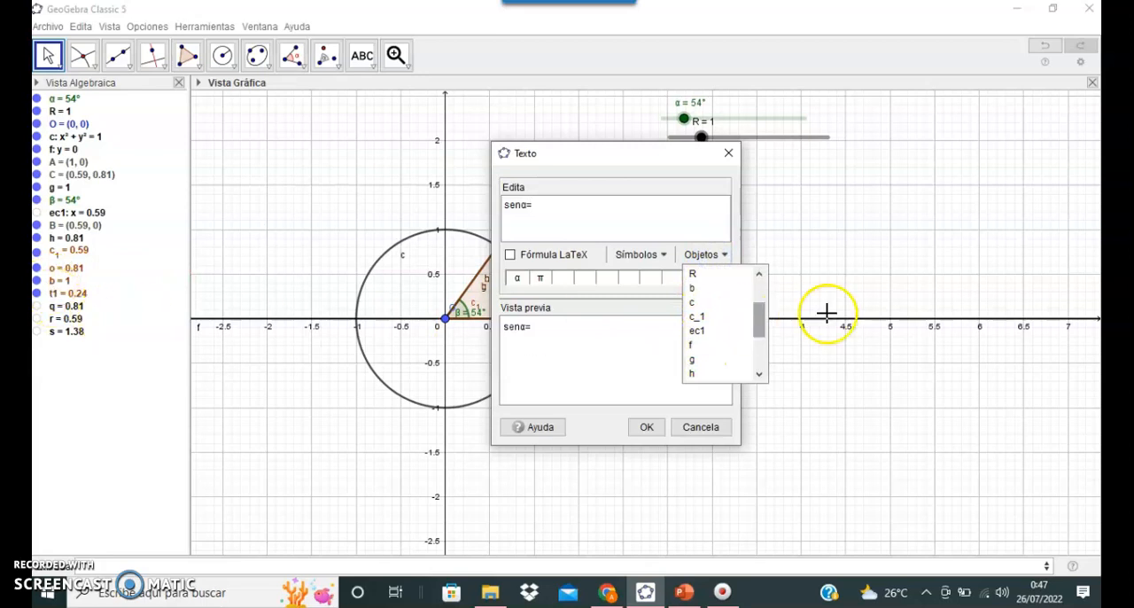
drag(763, 323, 769, 345)
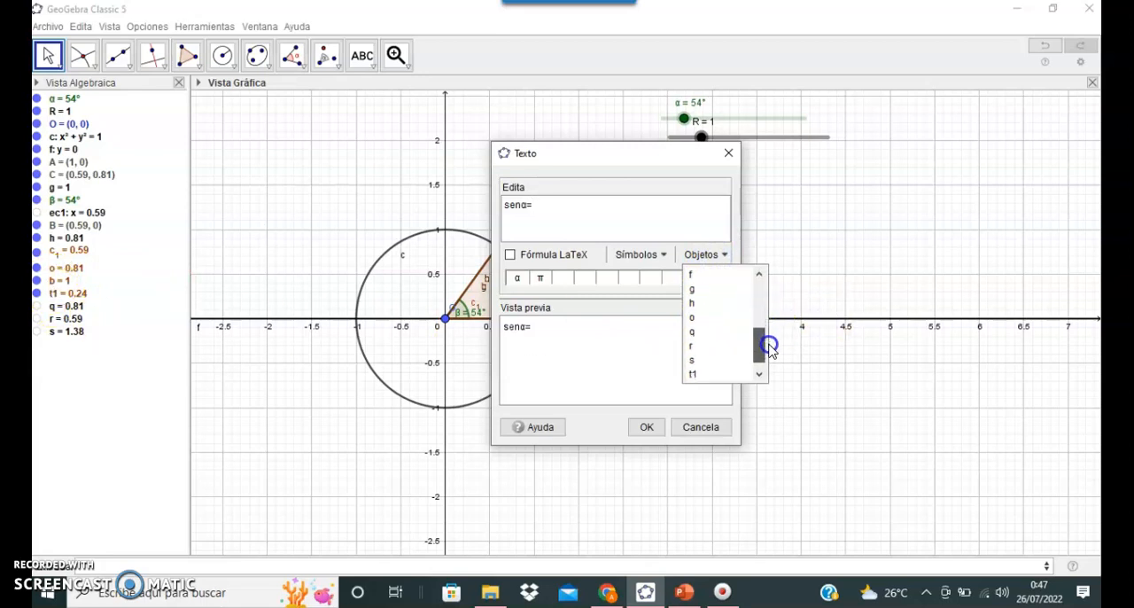
click(690, 330)
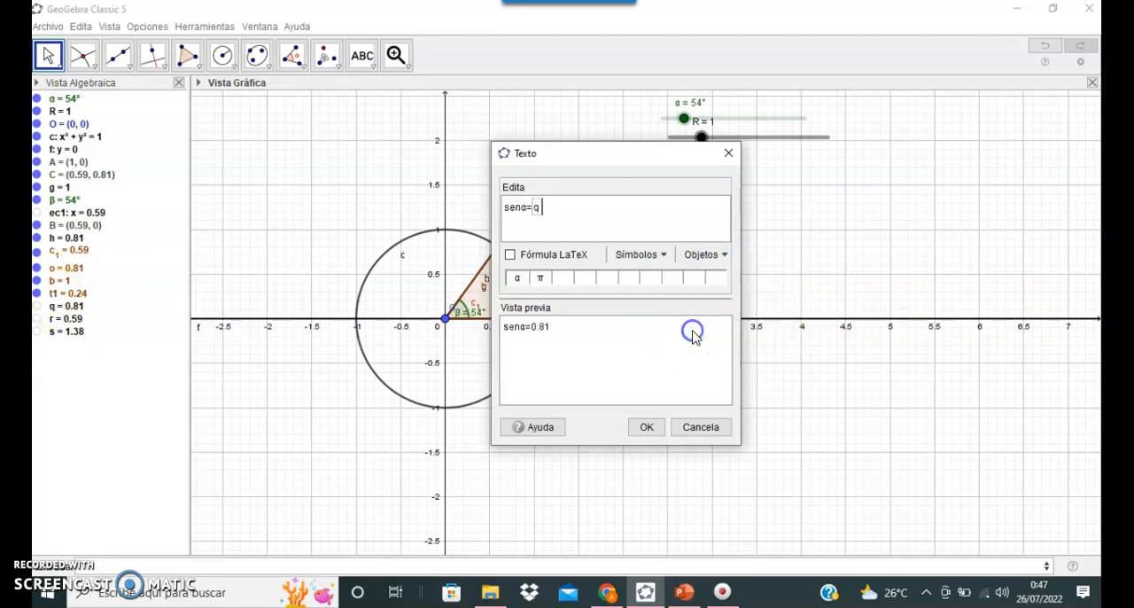
click(649, 427)
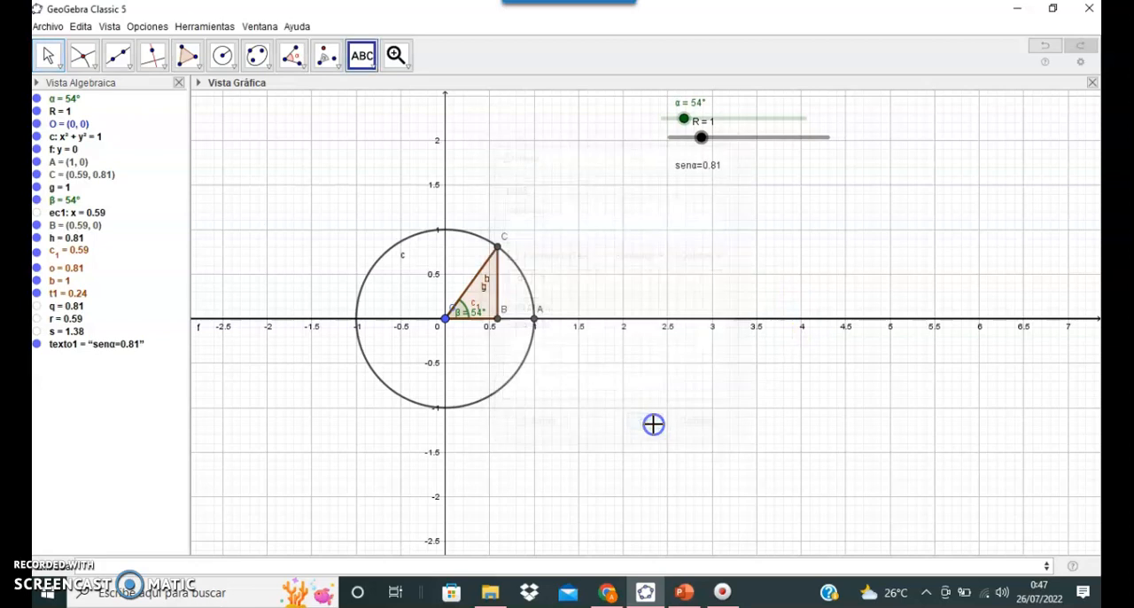
Step: Format the senα text as medium size, bold and red
right_click(109, 344)
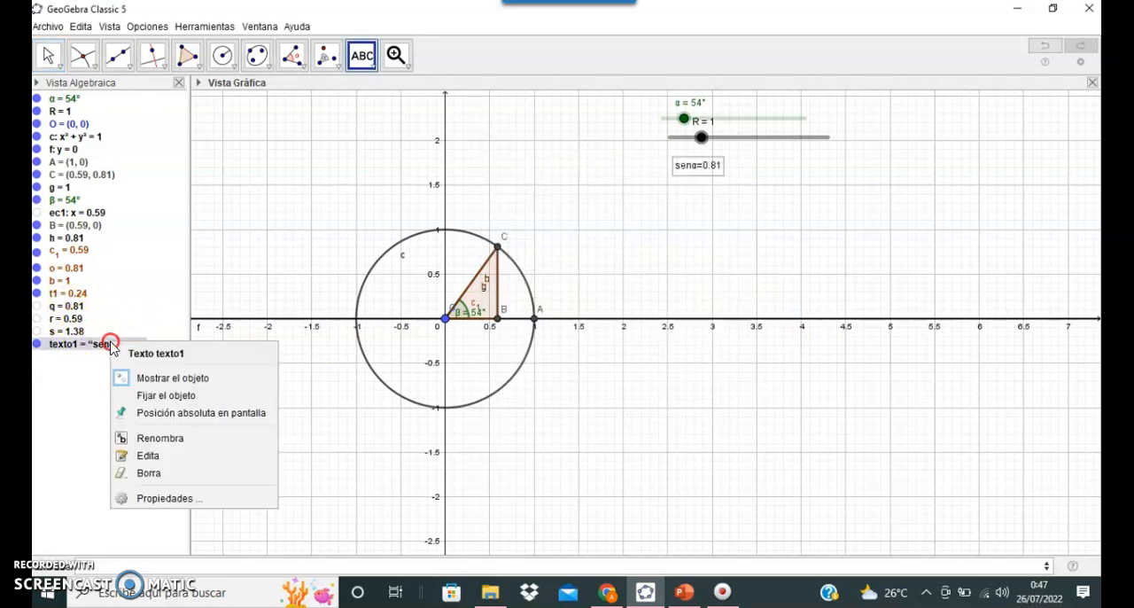
click(186, 498)
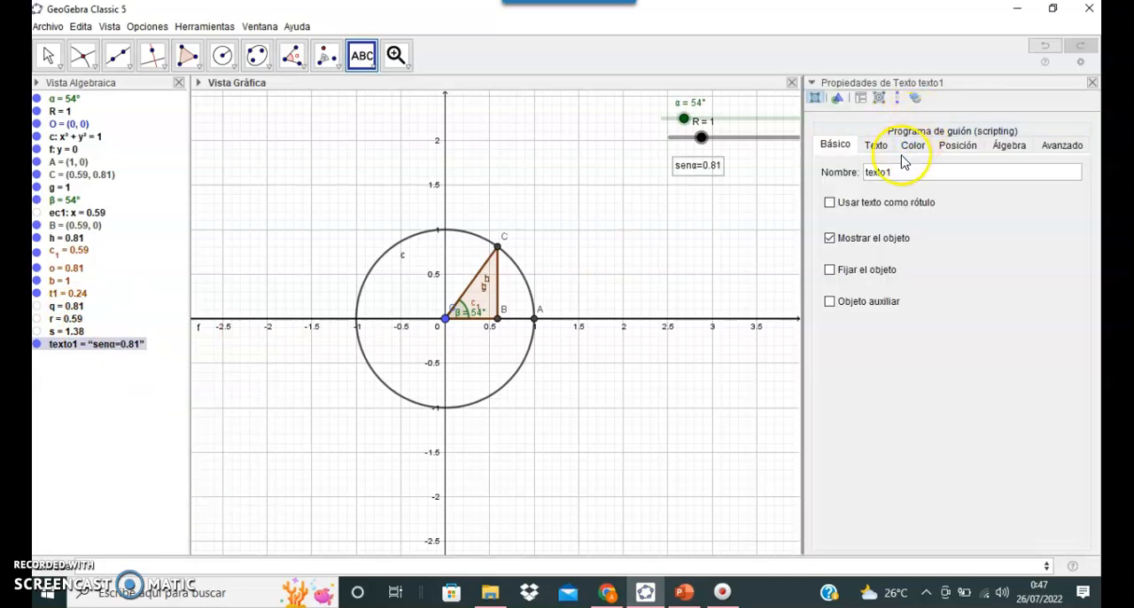
click(875, 146)
click(979, 169)
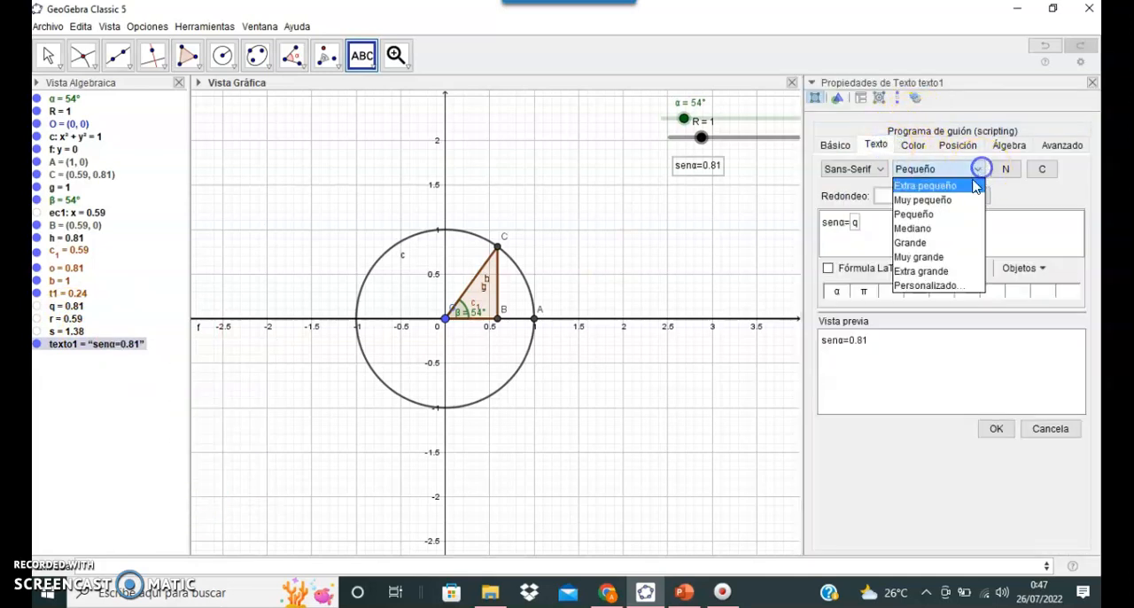
click(912, 227)
click(1005, 168)
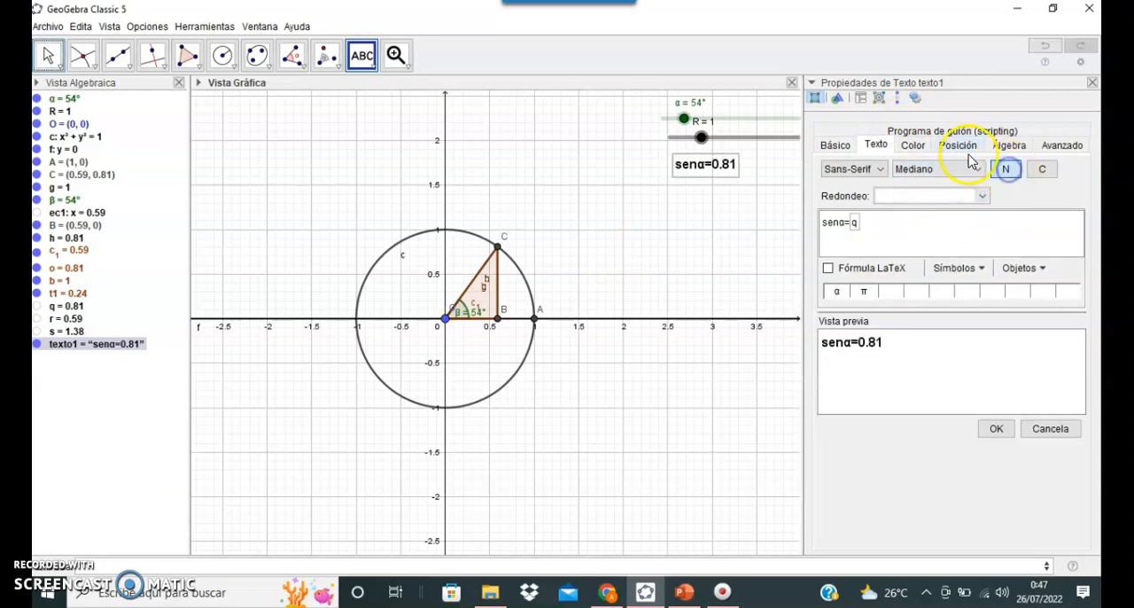
click(912, 144)
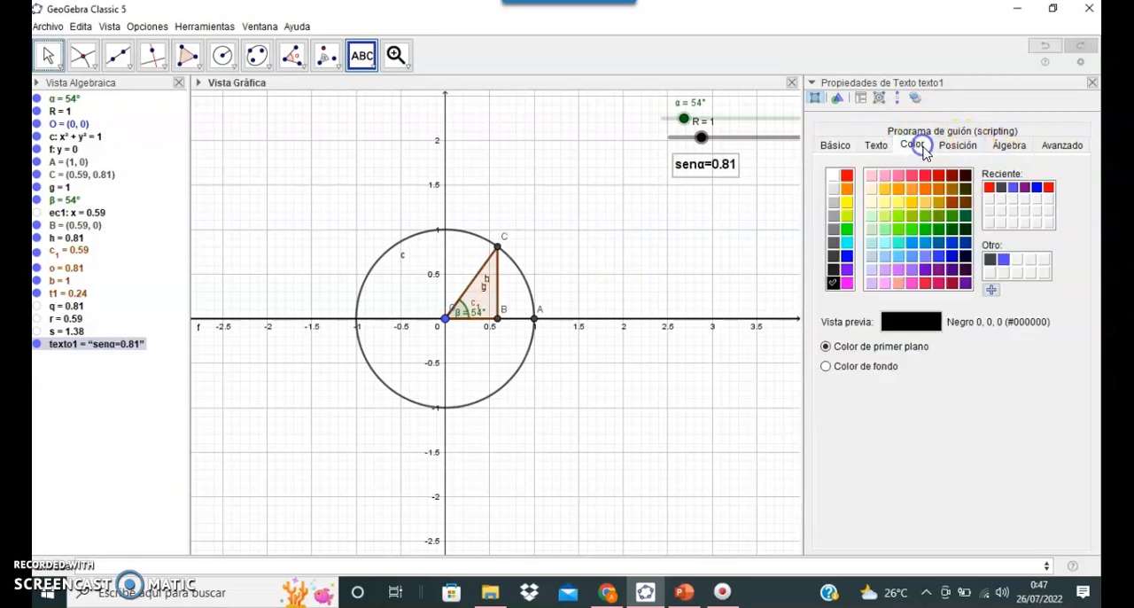
click(848, 174)
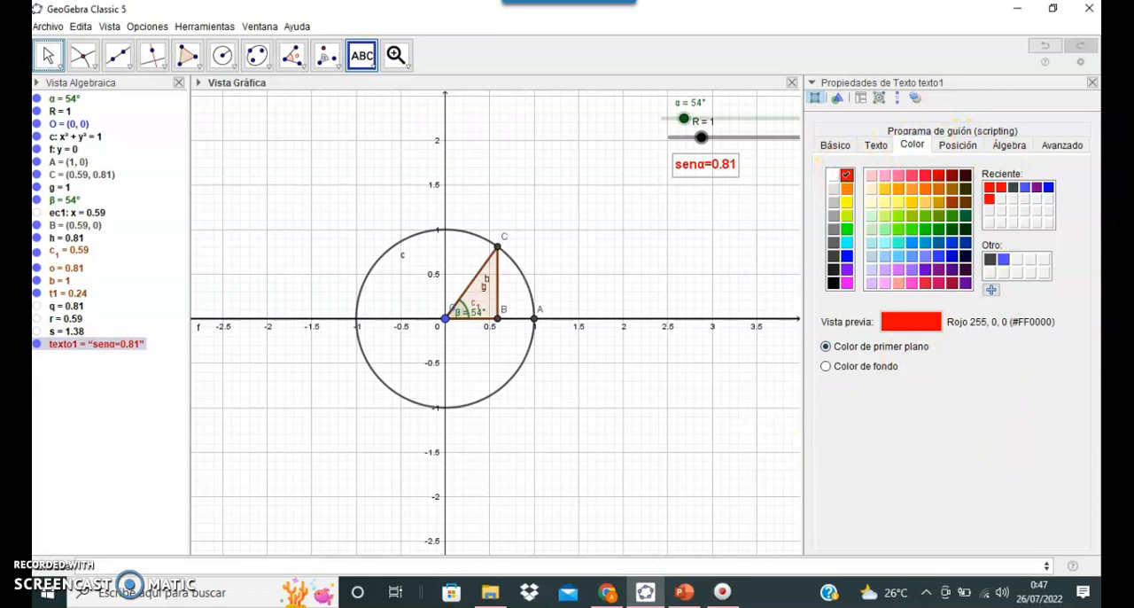
click(1089, 84)
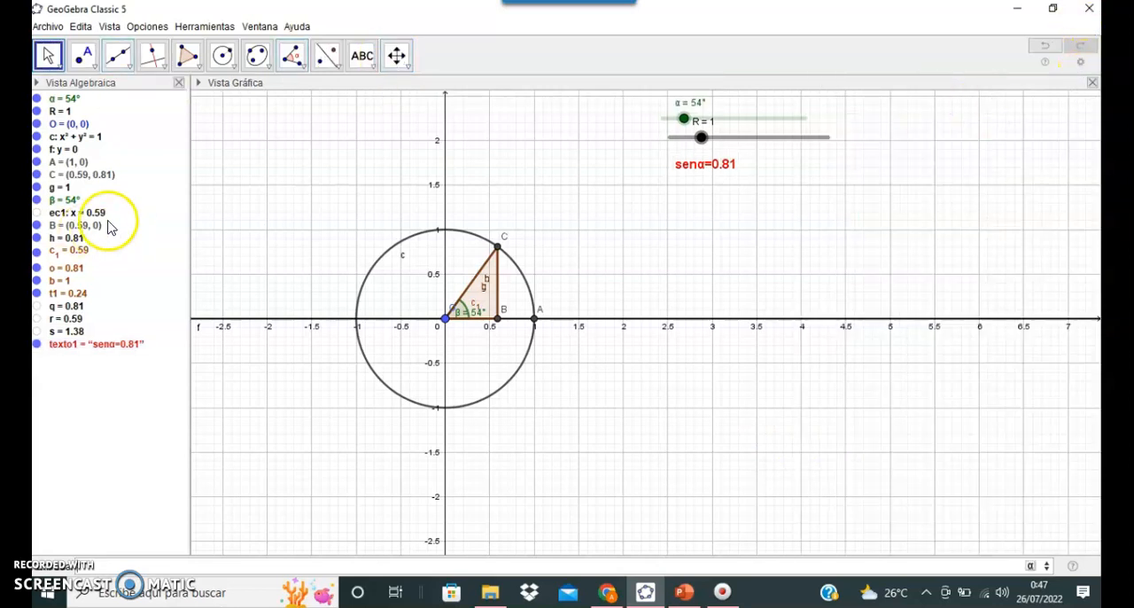
Step: Insert a dynamic text reading cosα= followed by the value of object r, below the sine text
click(364, 60)
click(370, 120)
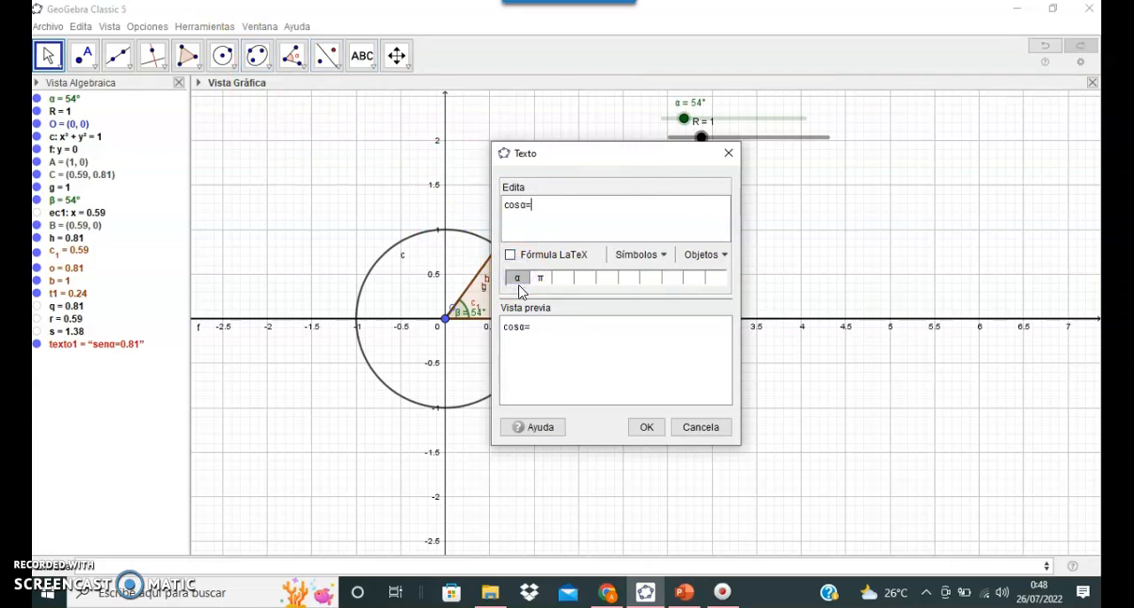
click(709, 255)
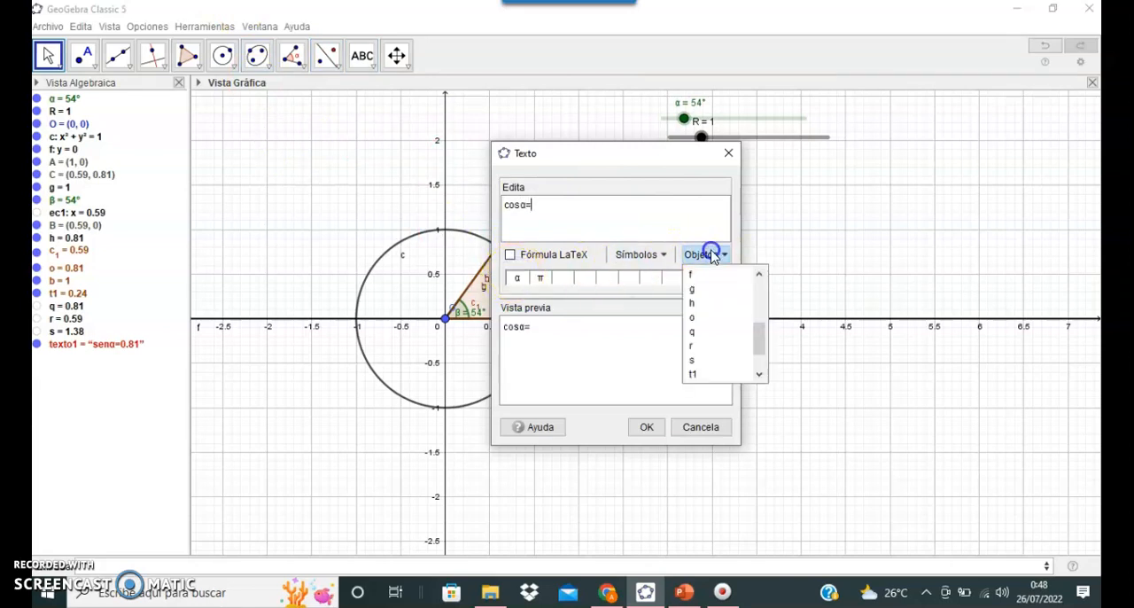
click(690, 346)
click(649, 426)
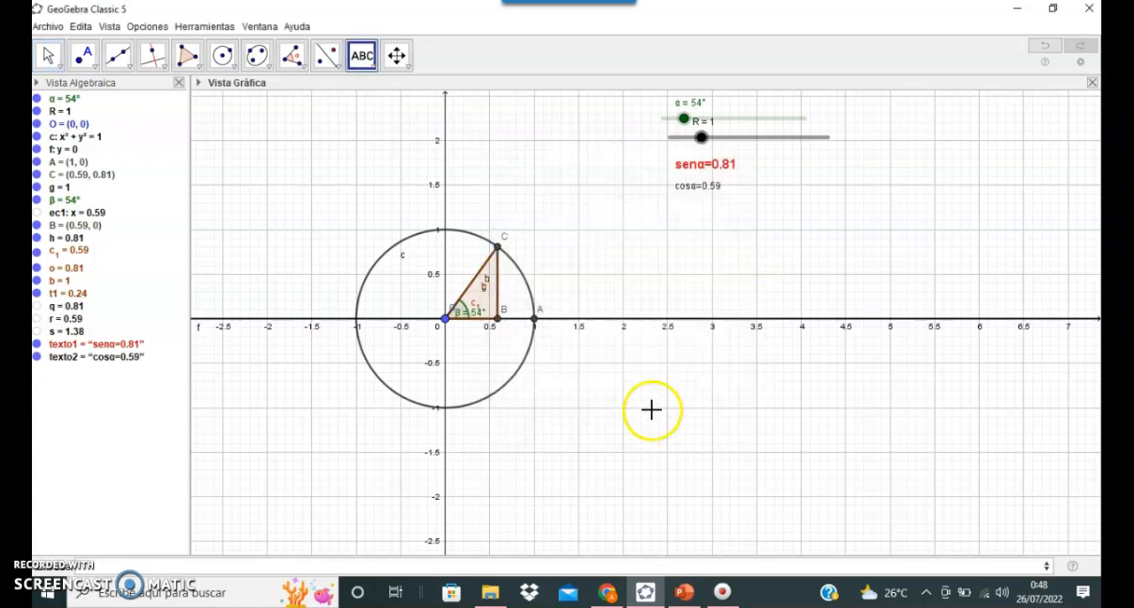
Step: Format the cosα text as blue, medium size and bold
right_click(87, 358)
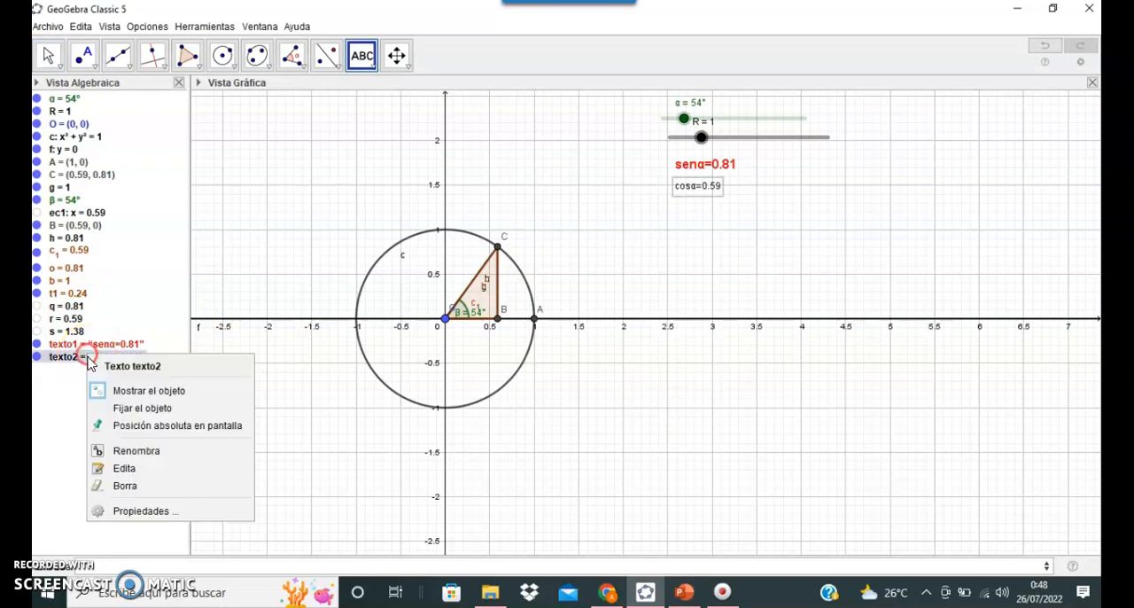
click(137, 511)
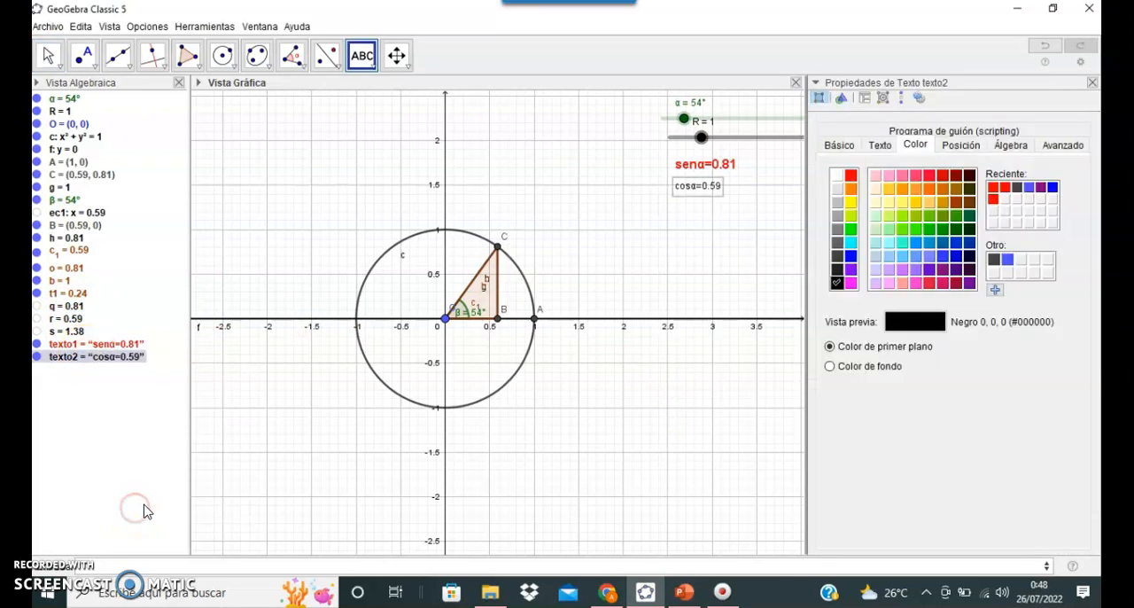
click(851, 257)
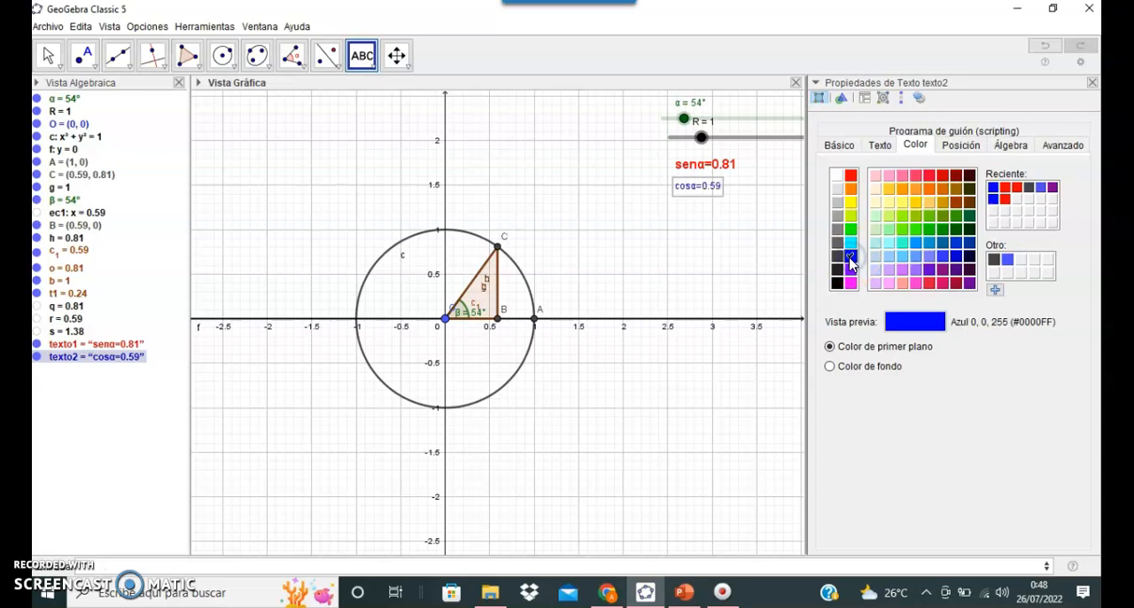
click(879, 144)
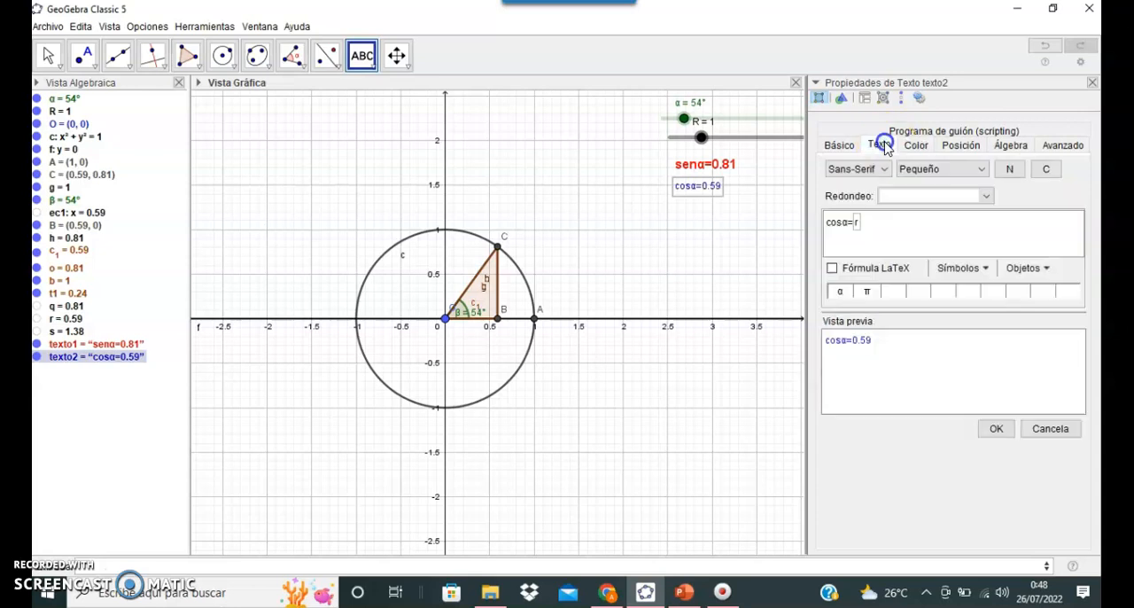
click(981, 175)
click(934, 226)
click(1009, 170)
click(995, 428)
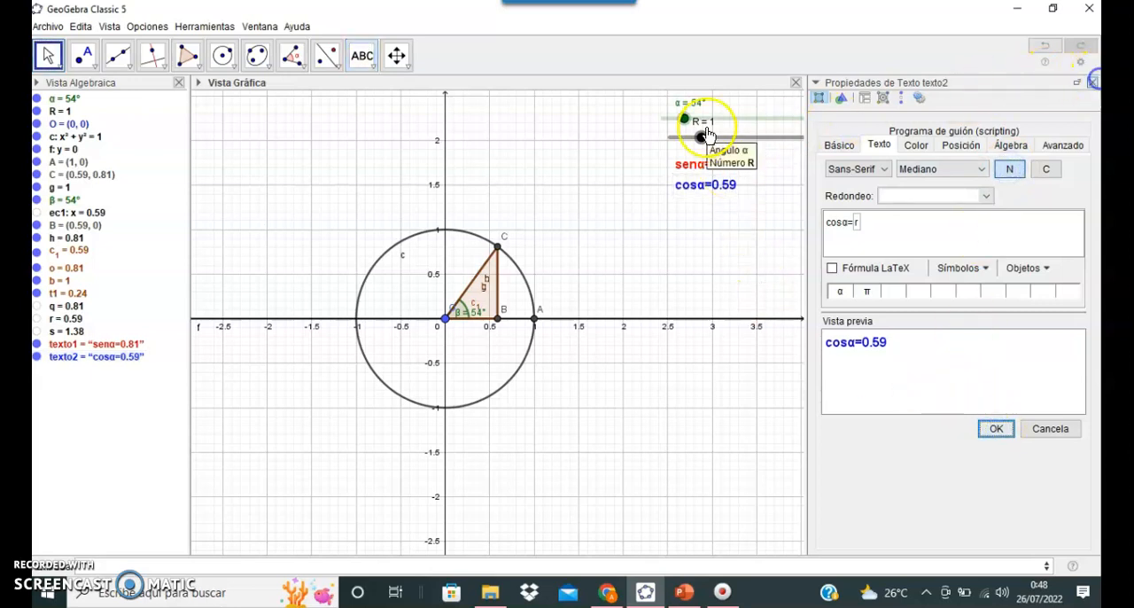
click(1093, 82)
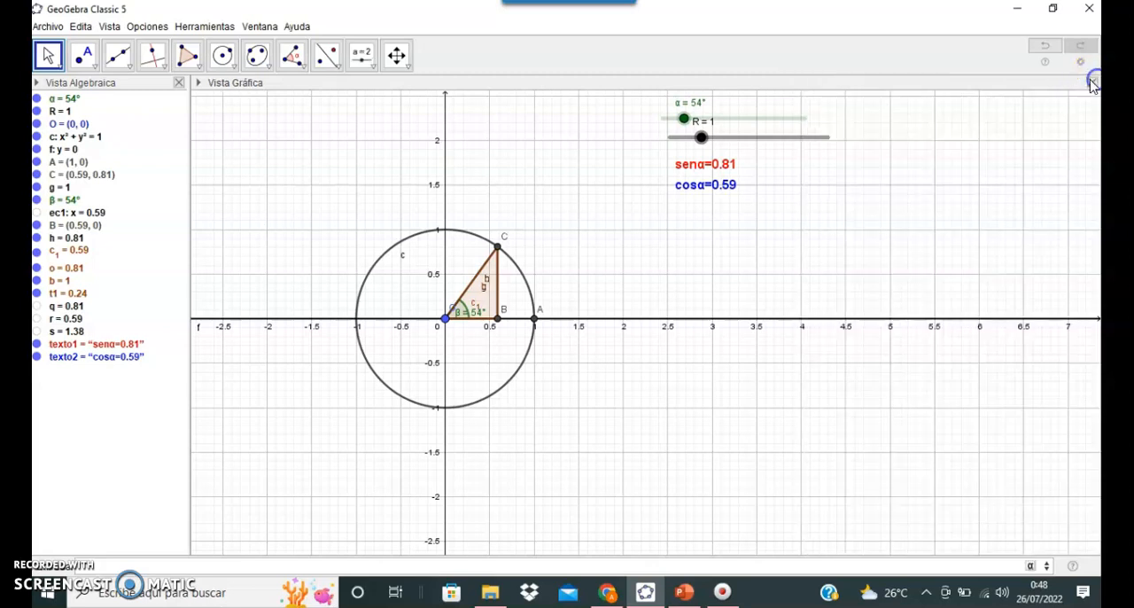
Step: Insert a dynamic text reading tgα= followed by the value of object s, to the right of the sine text
click(373, 76)
click(381, 118)
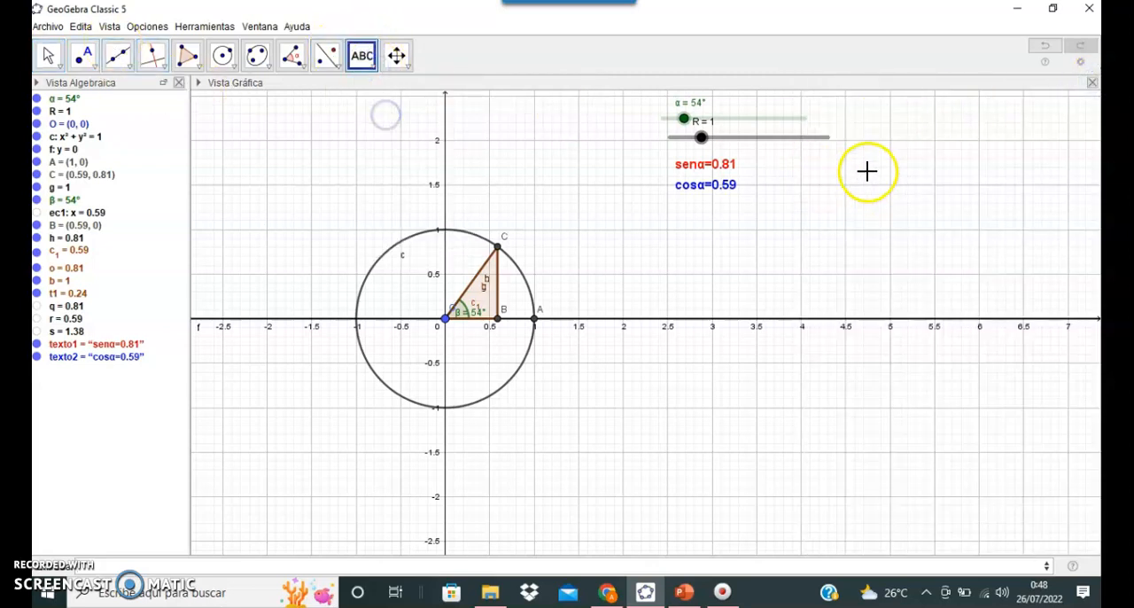
click(914, 162)
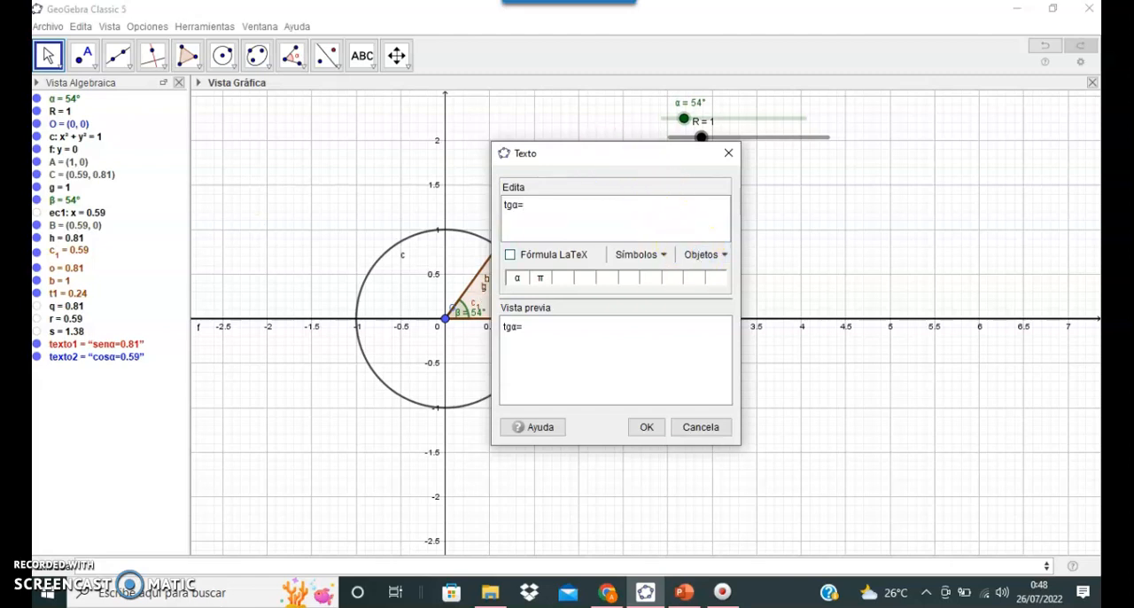
click(75, 333)
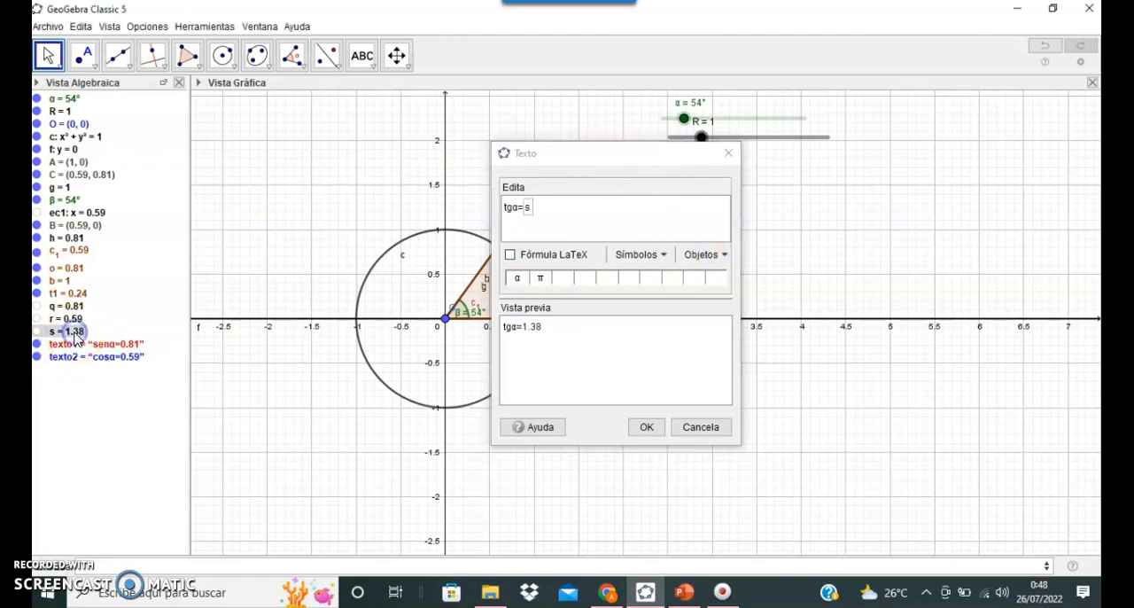
click(648, 428)
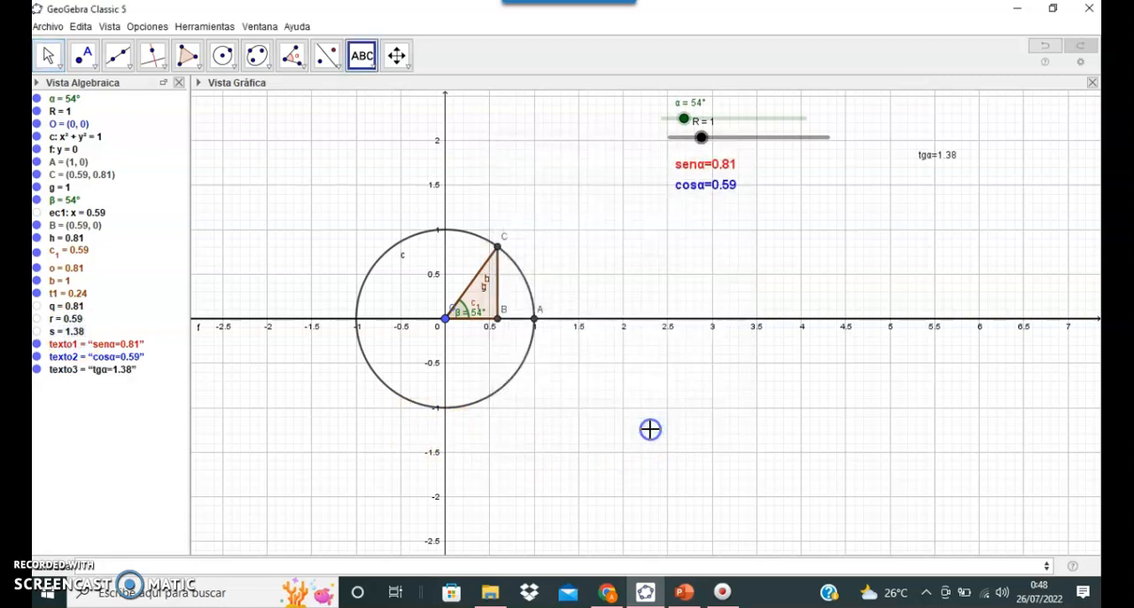
Step: Format the tgα text as medium size, bold and purple (#6600CC)
right_click(64, 369)
click(129, 526)
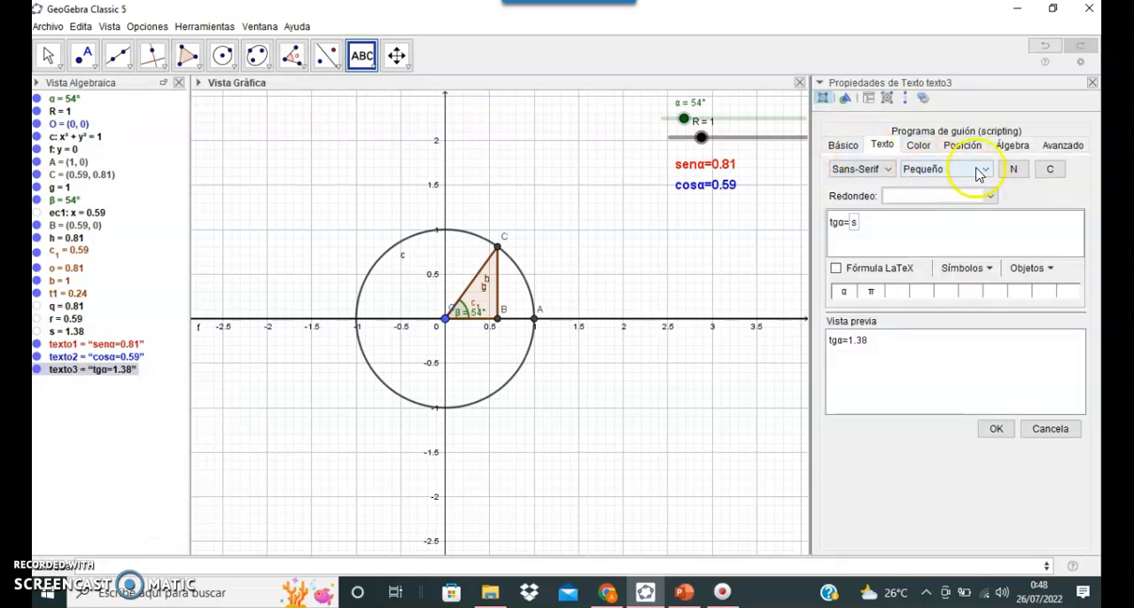
click(984, 169)
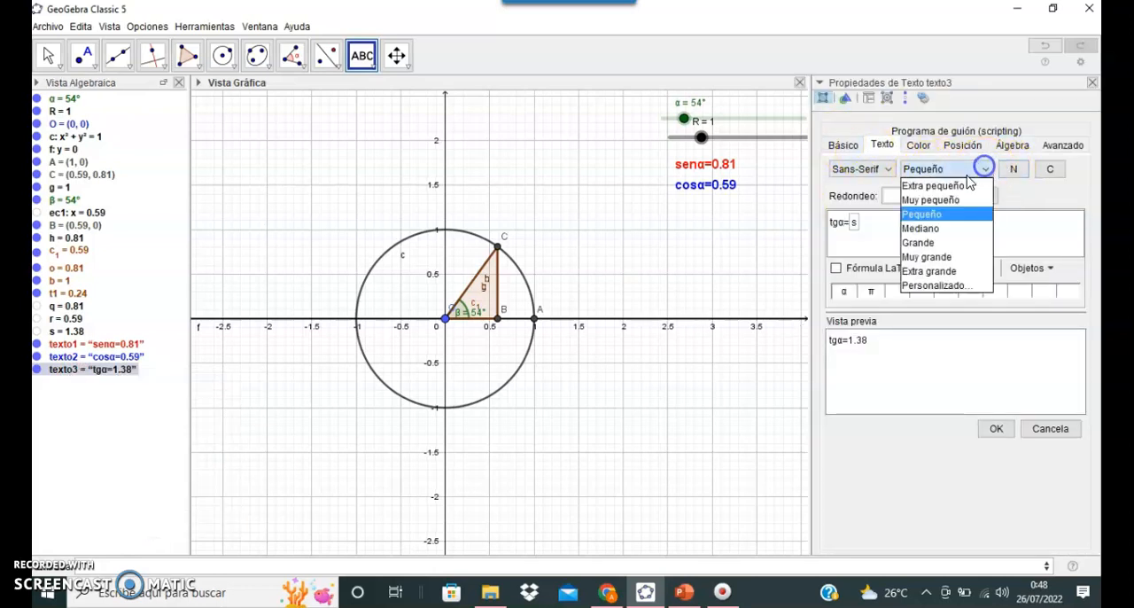
click(937, 227)
click(1012, 170)
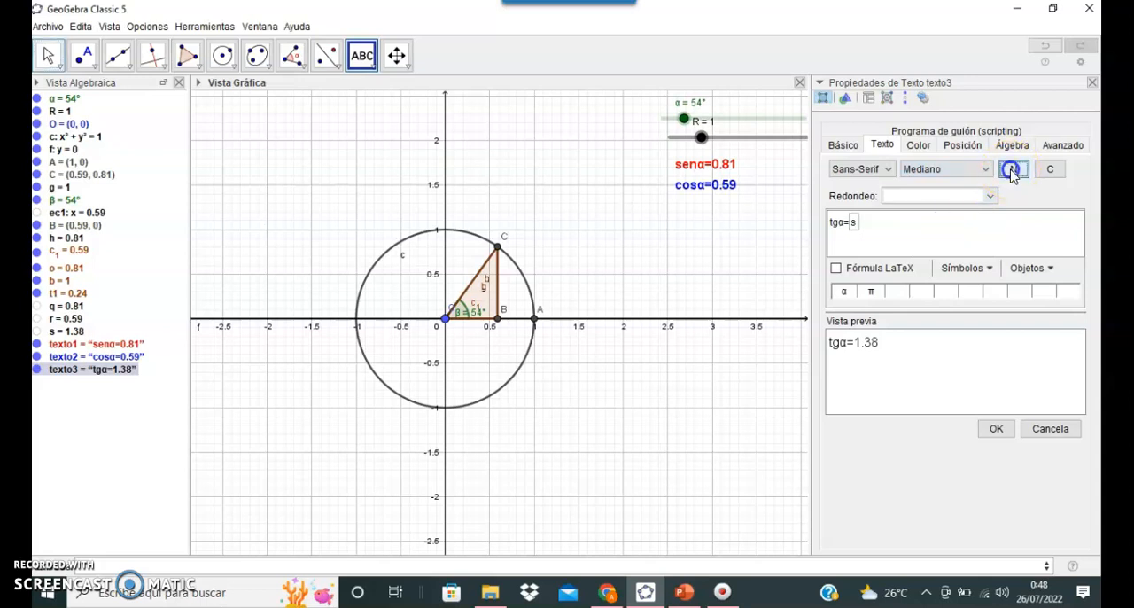
click(918, 145)
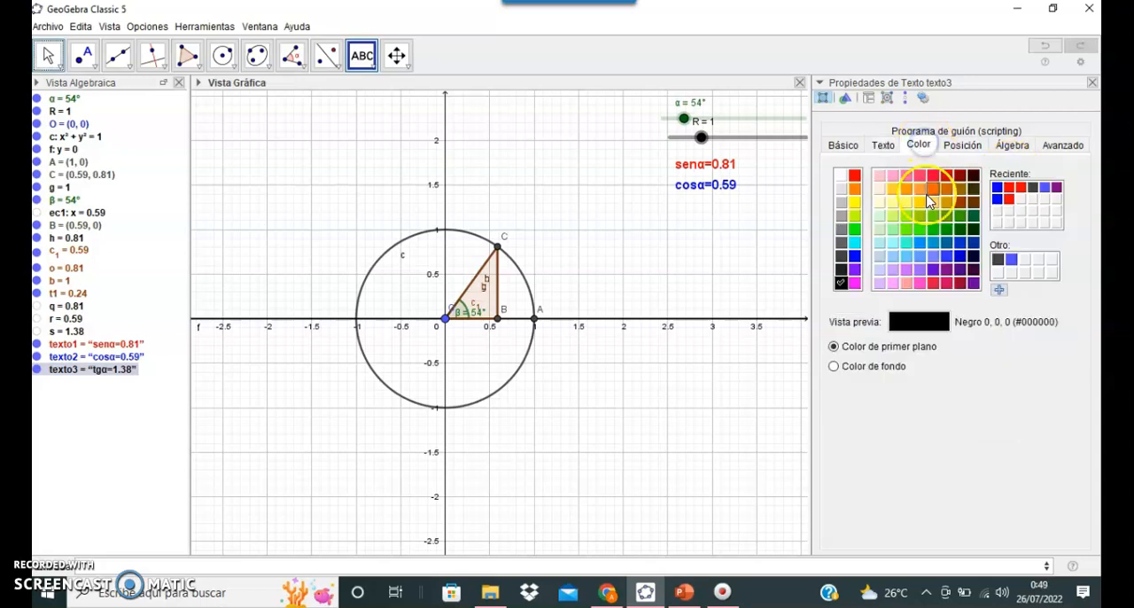
click(927, 263)
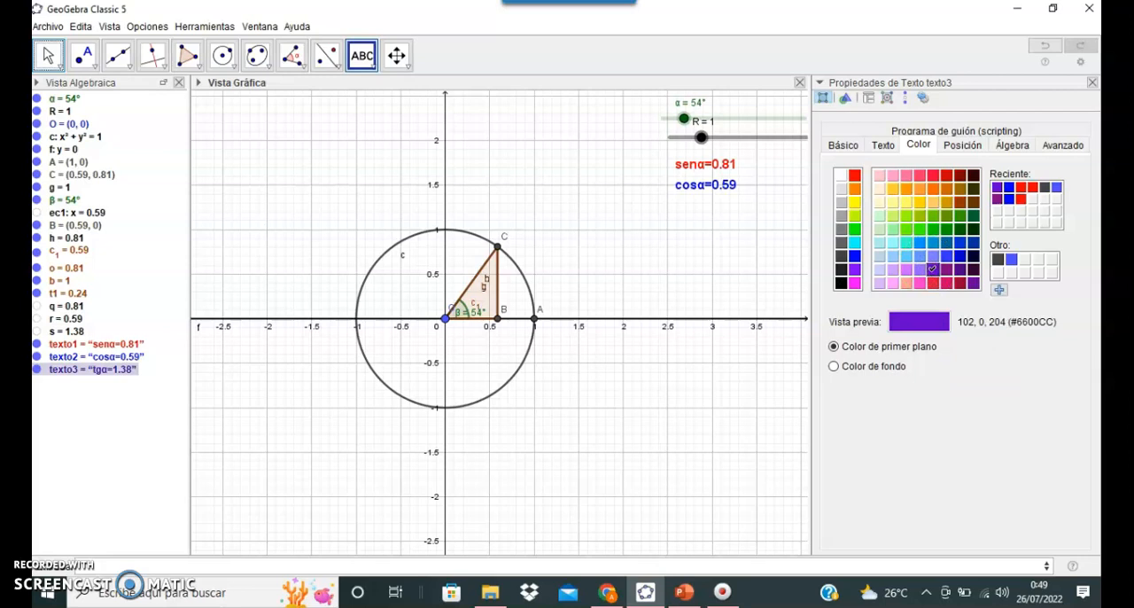
click(1090, 83)
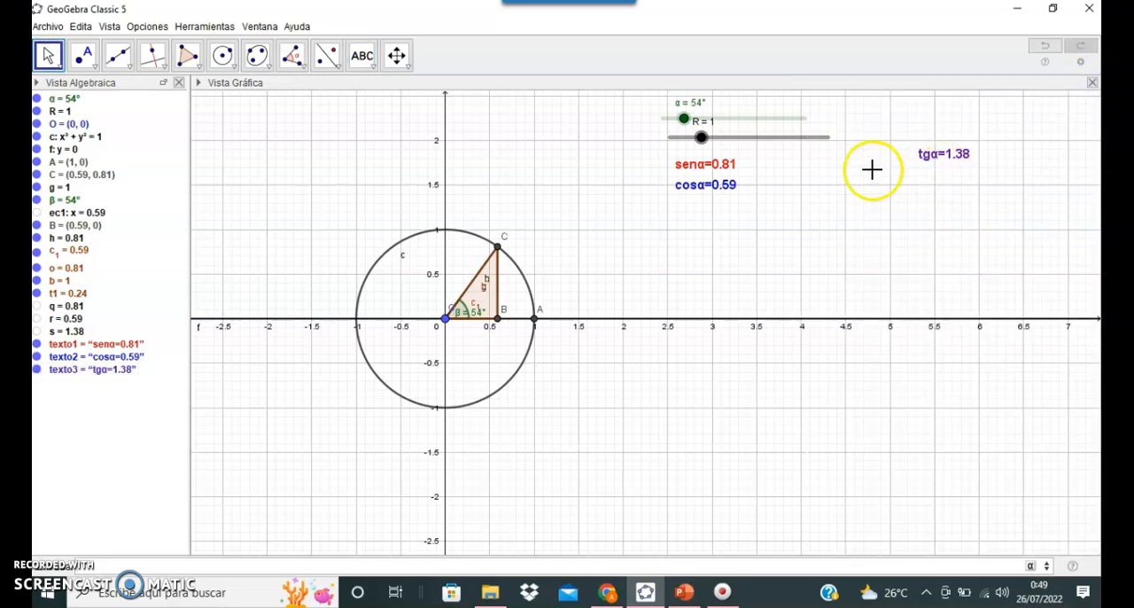
Step: Move the cosα and tgα texts into one row beside the senα text, below the sliders
click(707, 184)
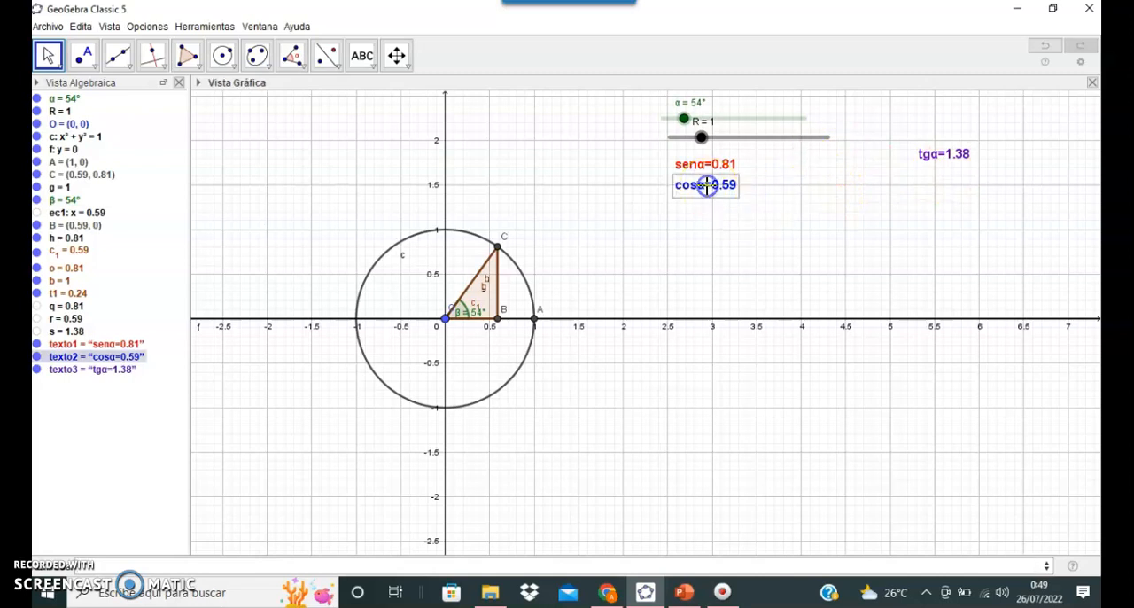
drag(695, 186, 821, 161)
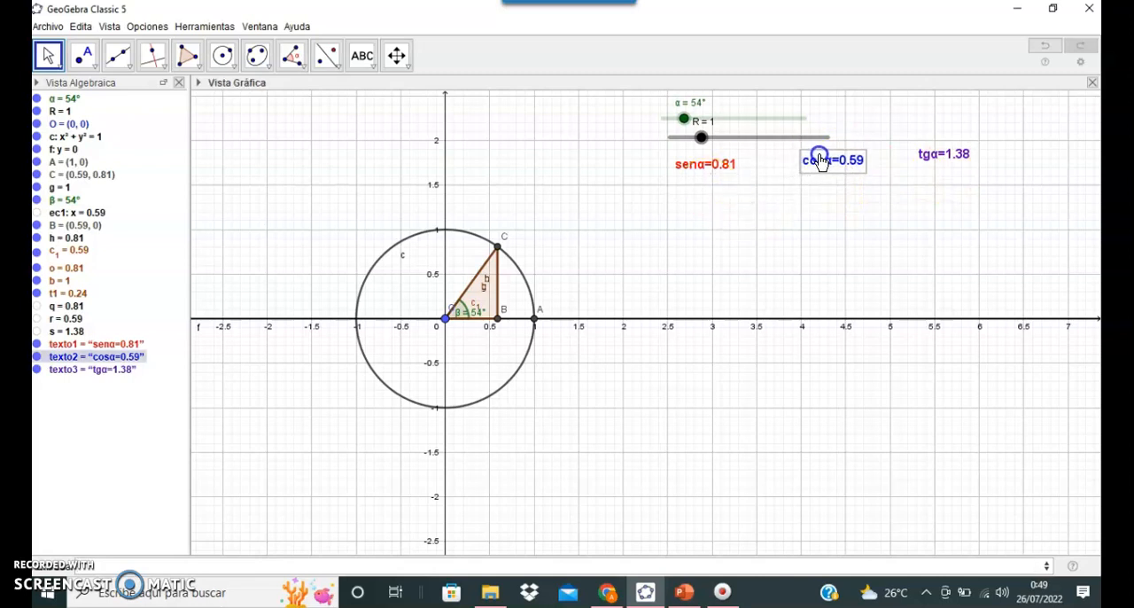
drag(943, 156, 947, 168)
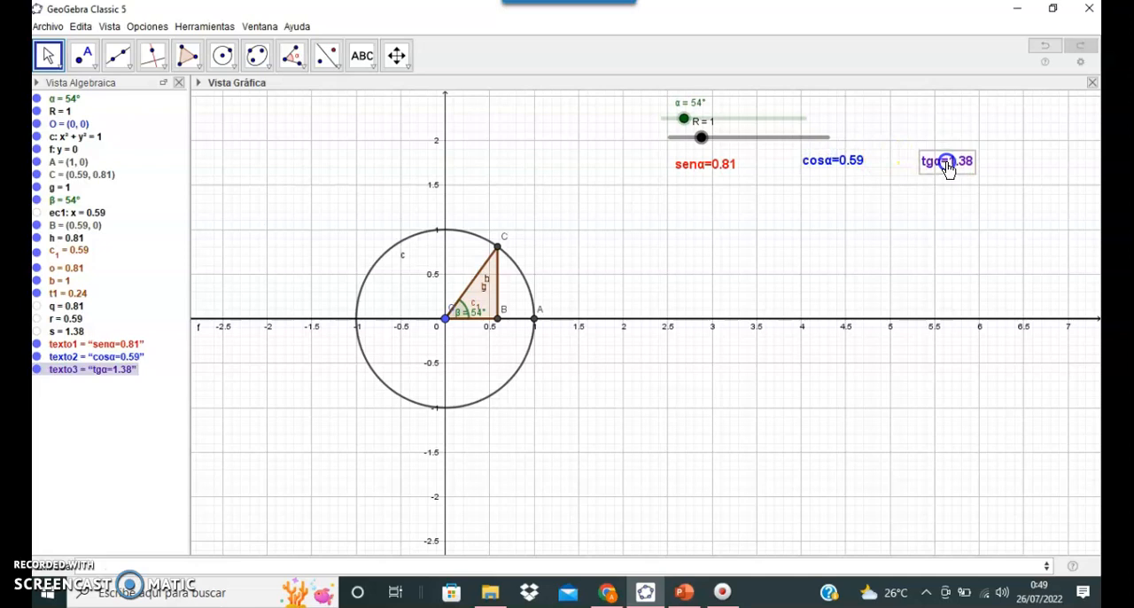
Step: Set the slider values to α = 42° and R = 1.5
click(66, 570)
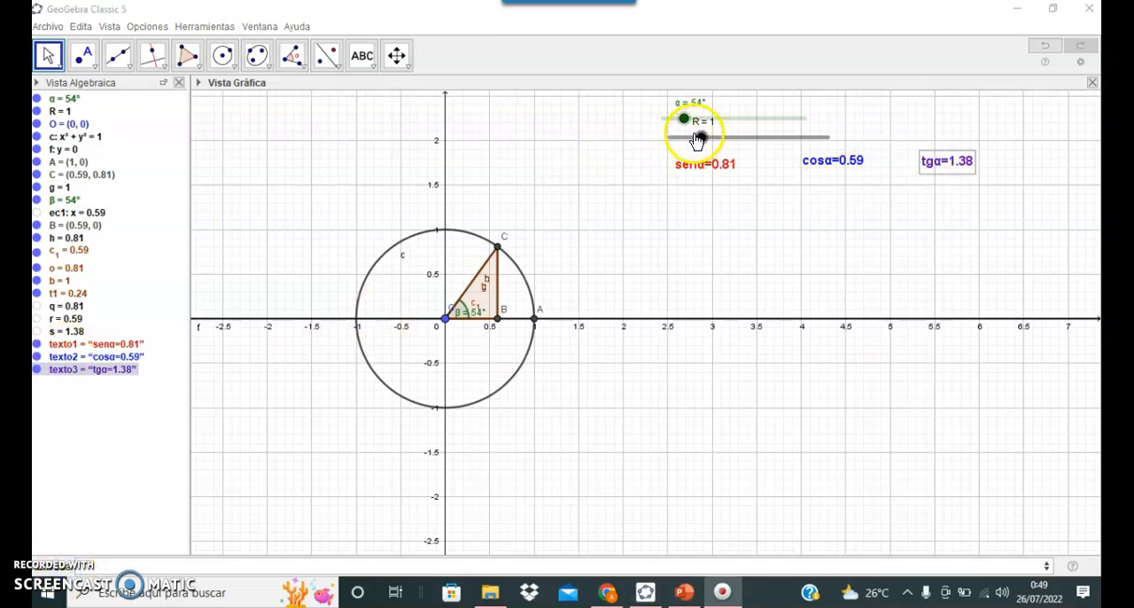
mouse_move(699, 140)
mouse_down()
mouse_move(782, 149)
mouse_move(679, 126)
mouse_move(696, 137)
mouse_move(683, 143)
mouse_move(800, 147)
mouse_move(718, 149)
mouse_up()
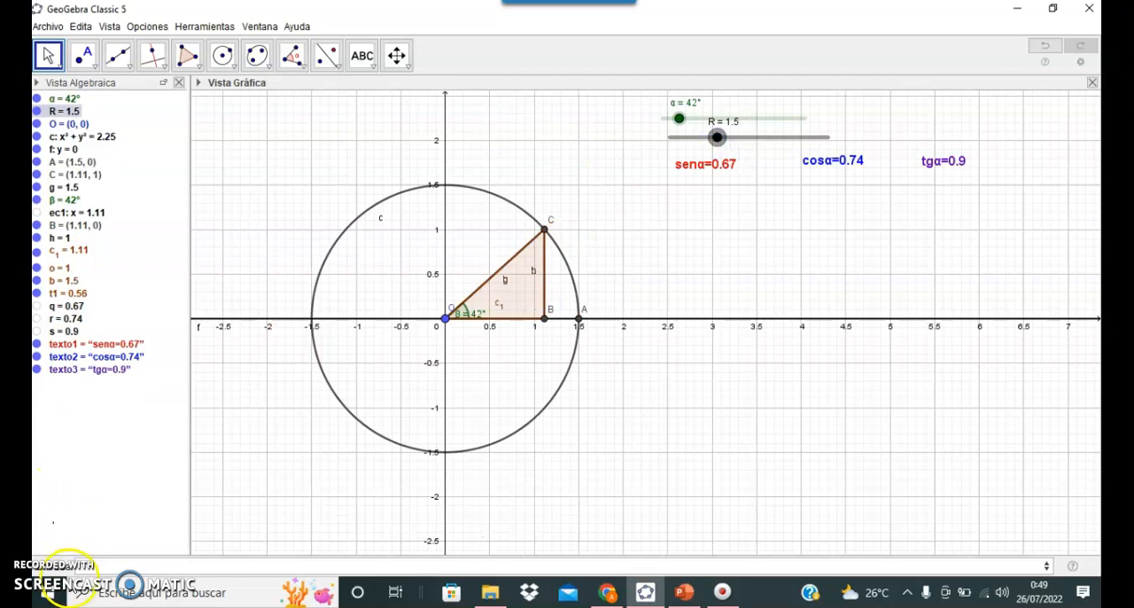
Step: Create point P with α as its x-coordinate and the sine of α as its y-coordinate
click(69, 575)
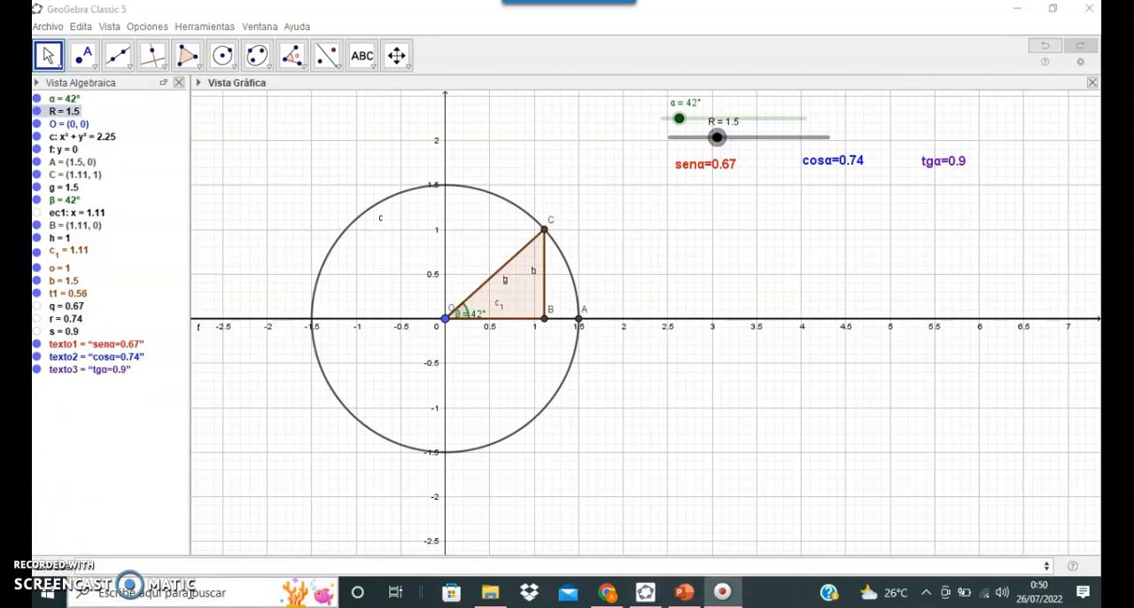
click(117, 560)
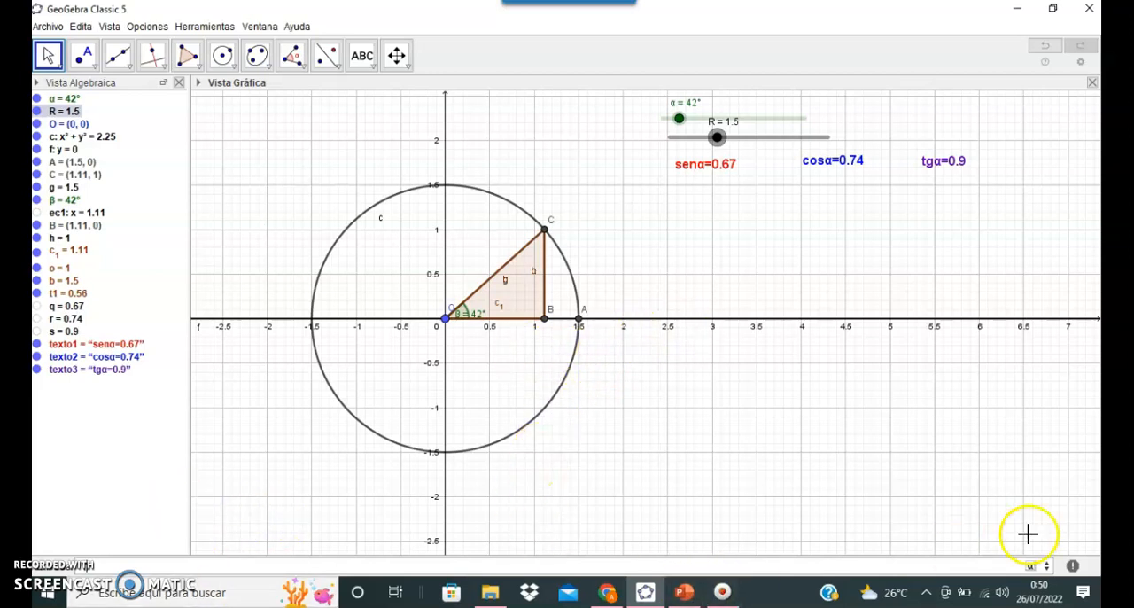
click(1030, 565)
click(889, 465)
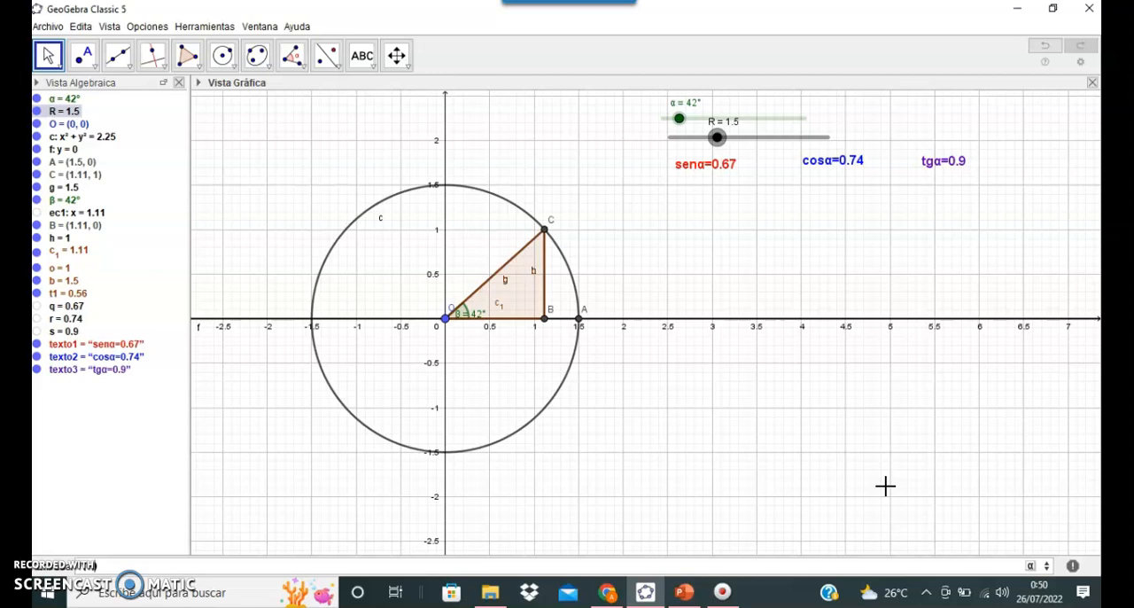
click(425, 400)
key(Return)
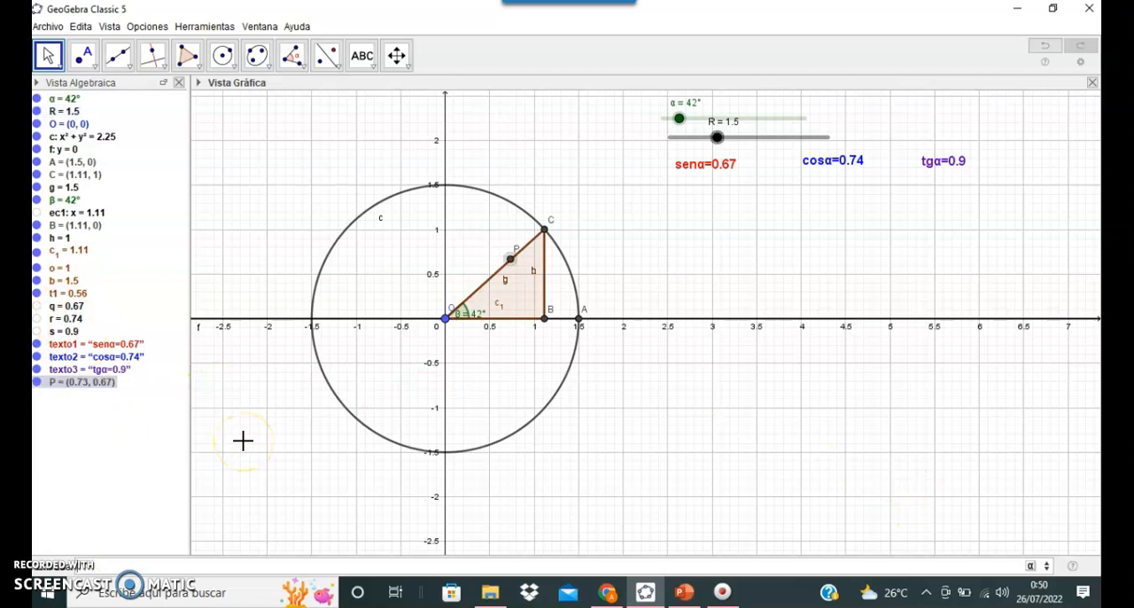
Step: Format point P as red (#FF0000) with point size 7
right_click(94, 381)
click(138, 548)
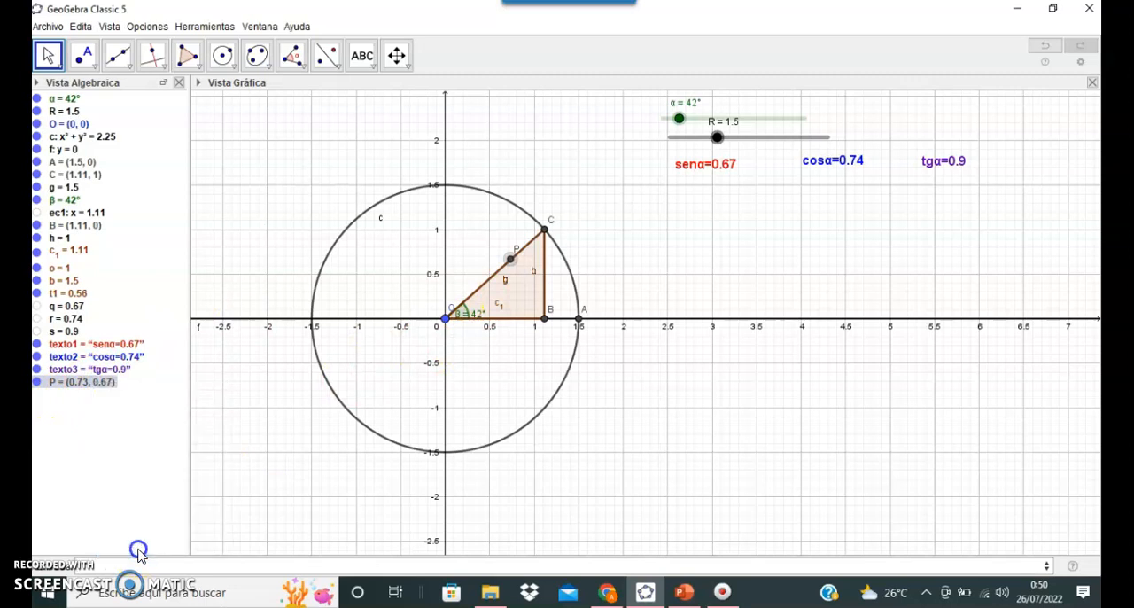
click(858, 176)
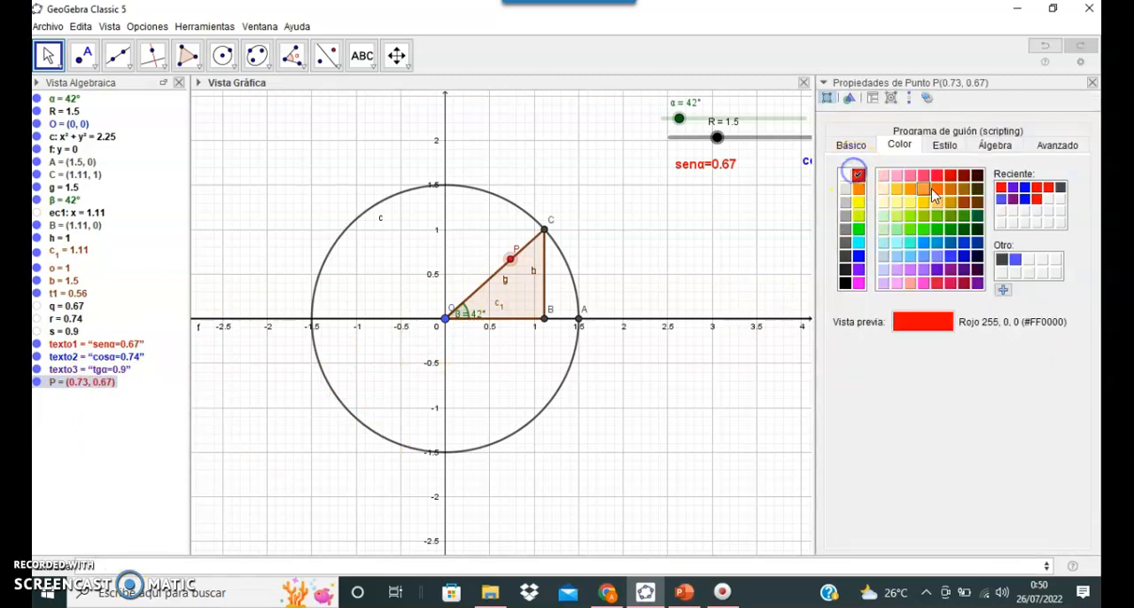
click(944, 145)
click(955, 194)
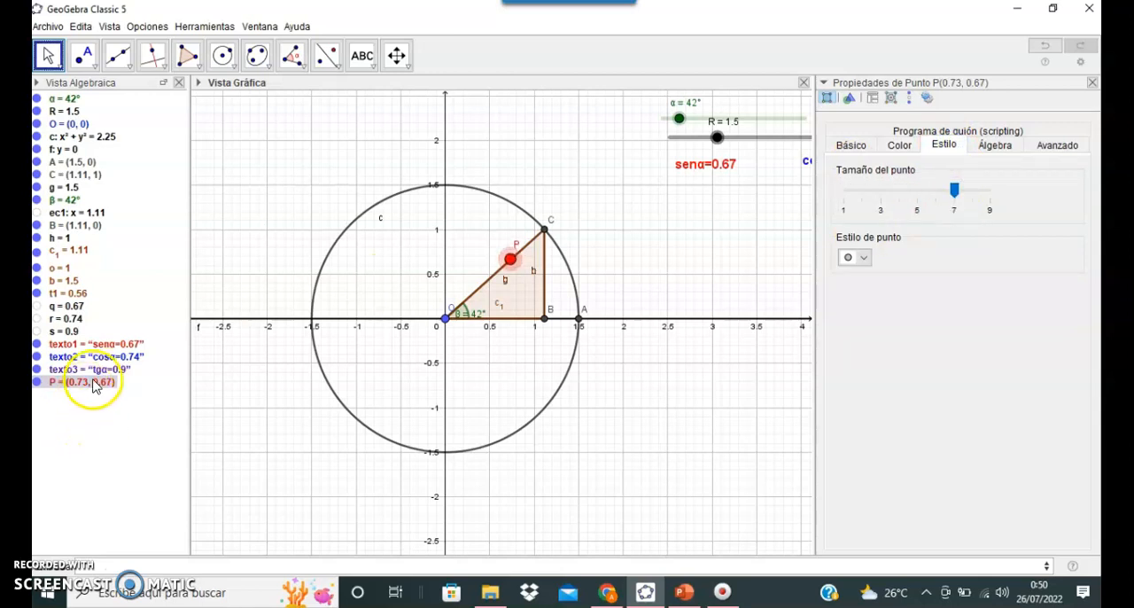
Step: Set α to 0° and turn on the trace for point P
mouse_move(678, 117)
mouse_down()
mouse_move(663, 112)
mouse_move(665, 121)
mouse_up()
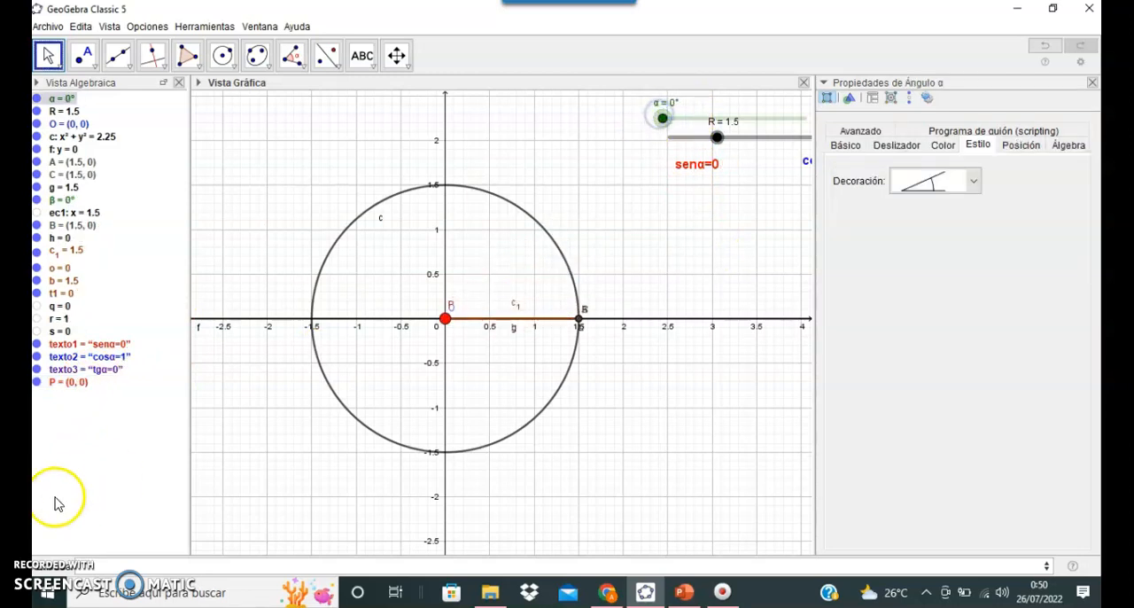
right_click(69, 382)
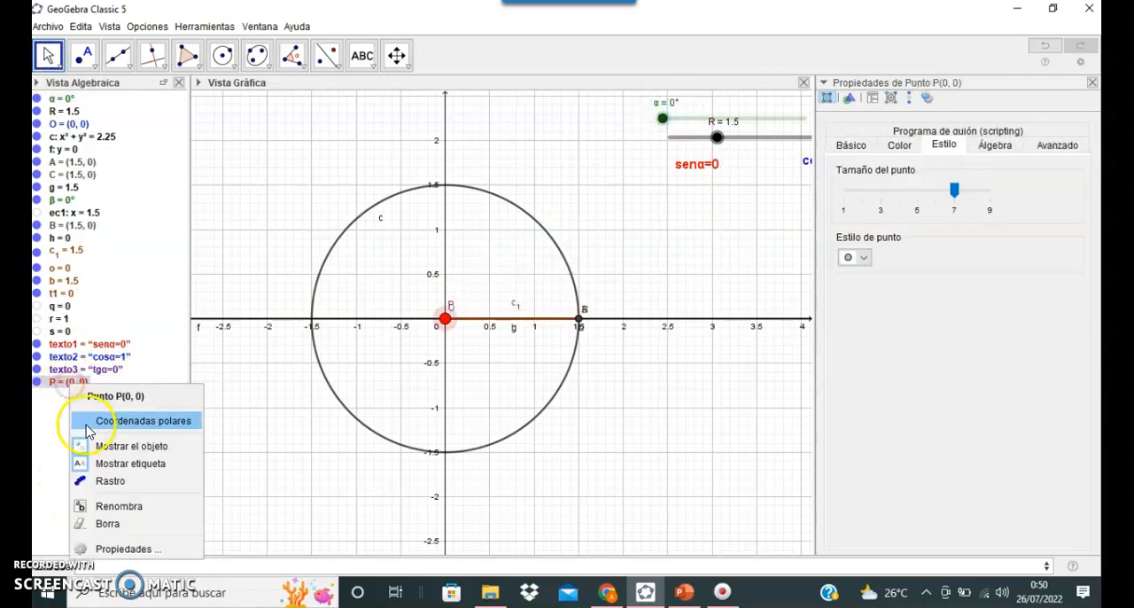
click(99, 481)
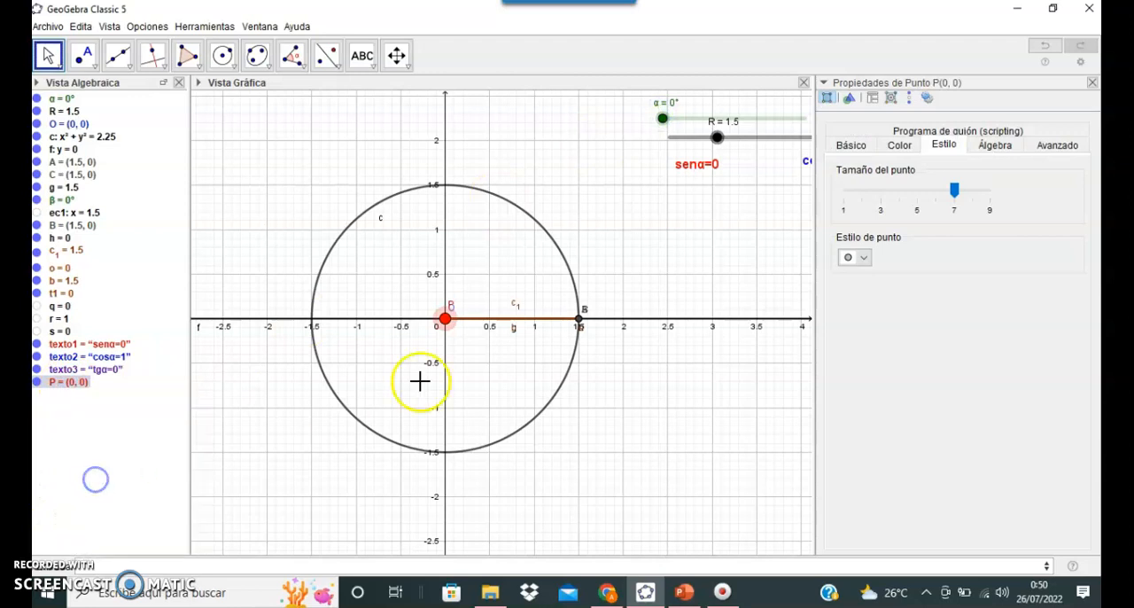
click(1091, 83)
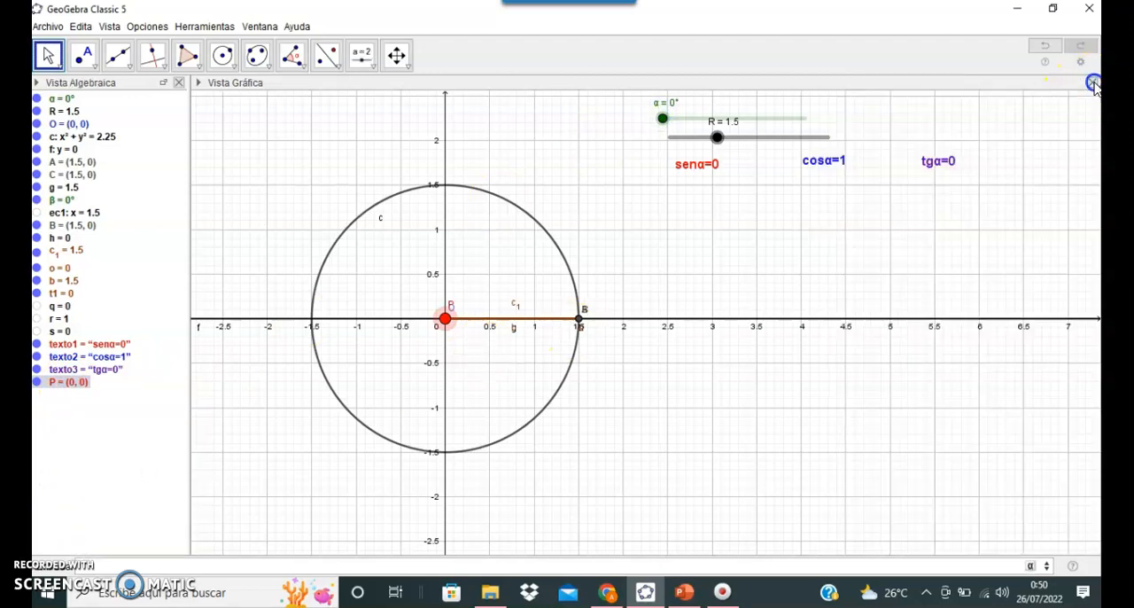
Step: Sweep the α slider from 0° up to 358° so that P traces the sine curve
click(662, 118)
mouse_move(664, 119)
mouse_down()
mouse_move(716, 120)
mouse_move(708, 135)
mouse_move(692, 130)
mouse_move(702, 119)
mouse_move(713, 146)
mouse_move(733, 312)
mouse_move(762, 357)
mouse_move(804, 355)
mouse_up()
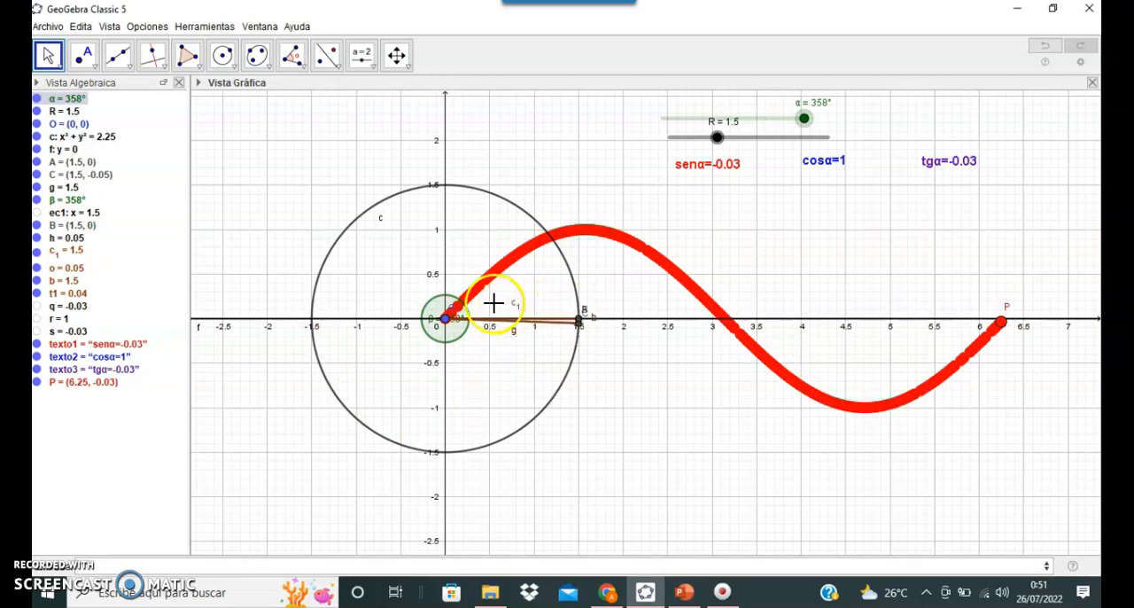
Step: Create point Q with α as x-coordinate and the cosine of α as y-coordinate, and return α to 0°
click(147, 567)
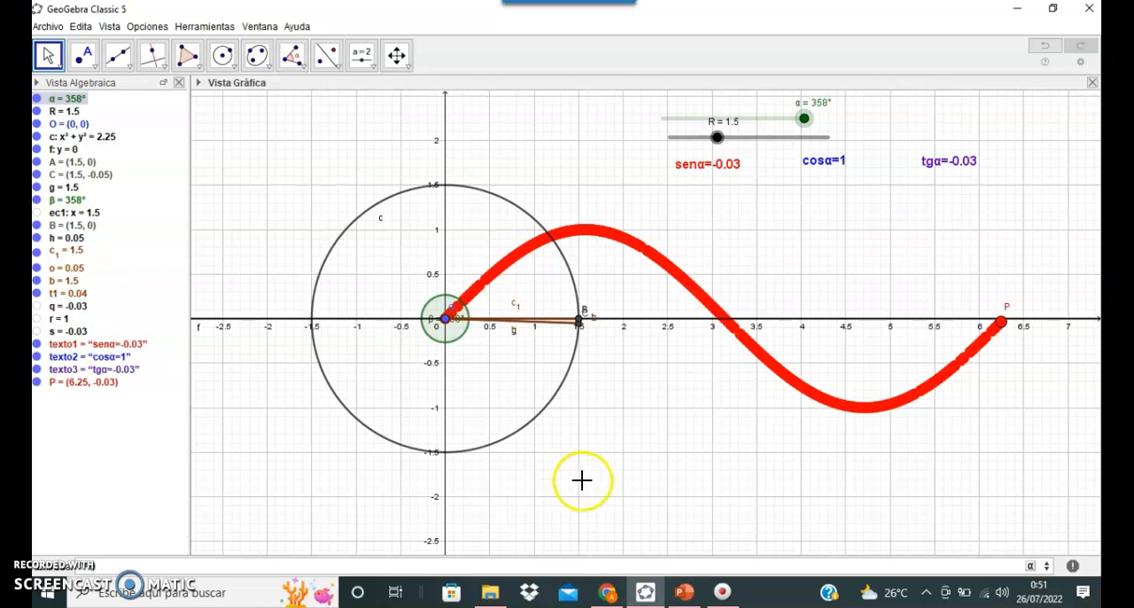
click(1030, 566)
click(890, 465)
click(879, 464)
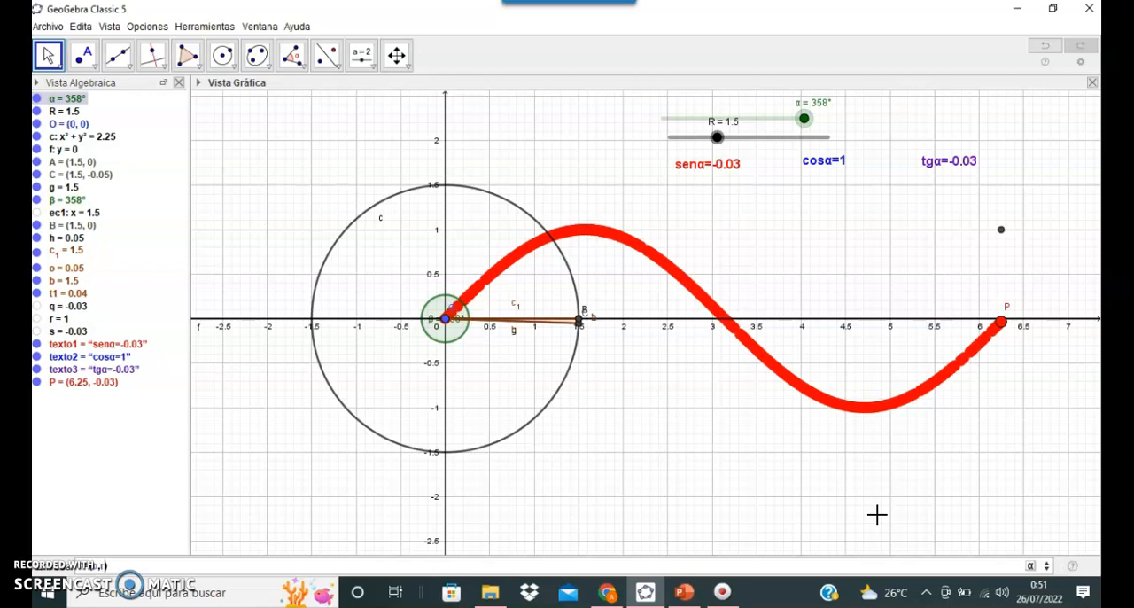
drag(803, 118, 661, 112)
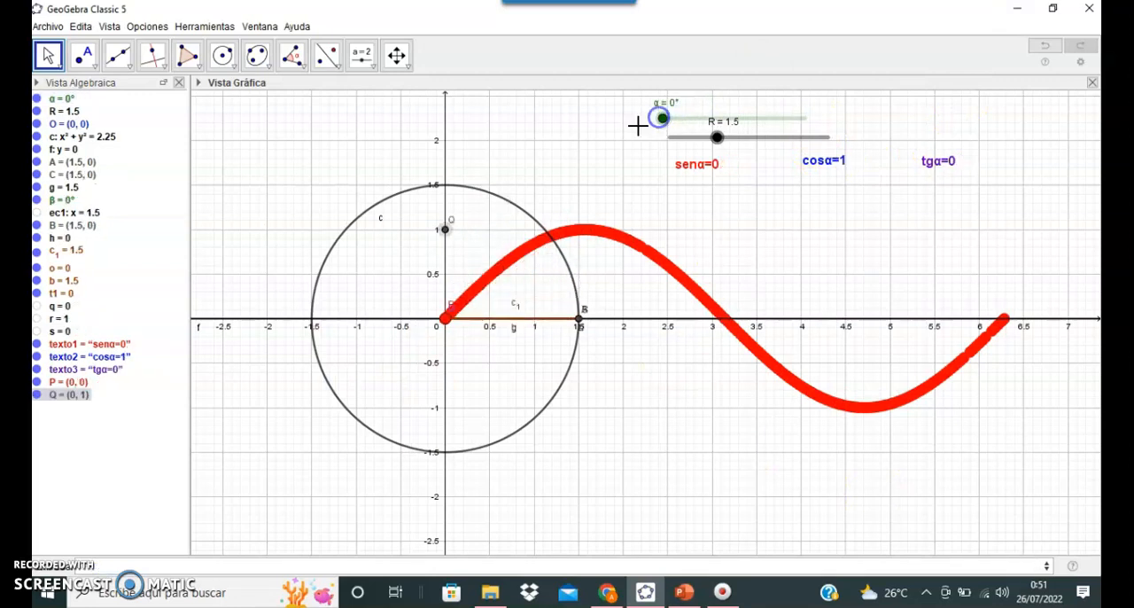
Step: Format point Q with point size 7 and blue color (#0000FF)
right_click(81, 395)
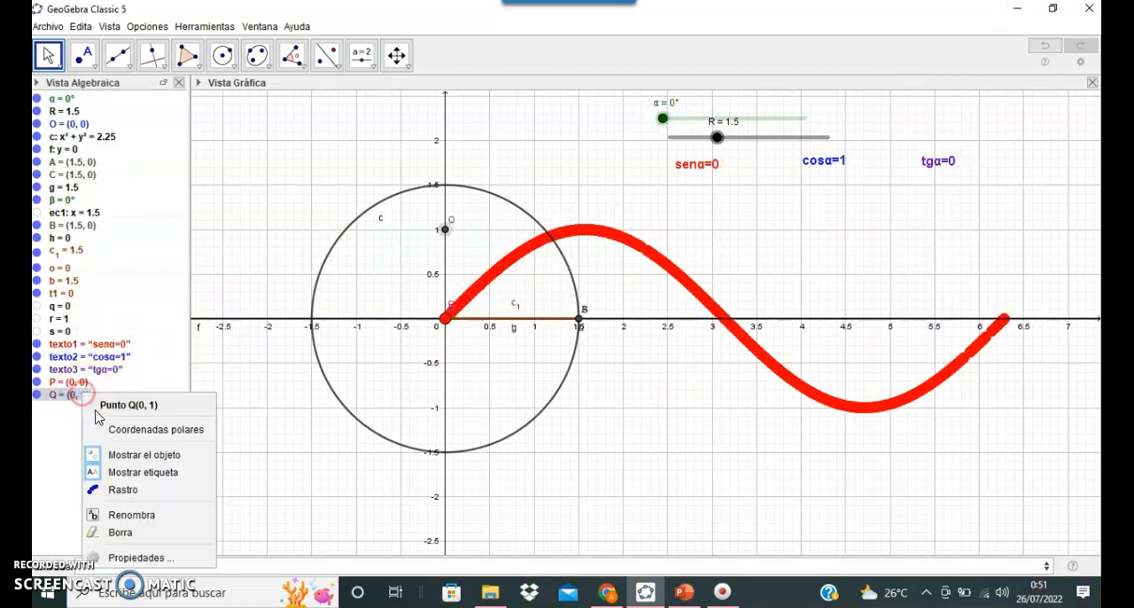
click(138, 557)
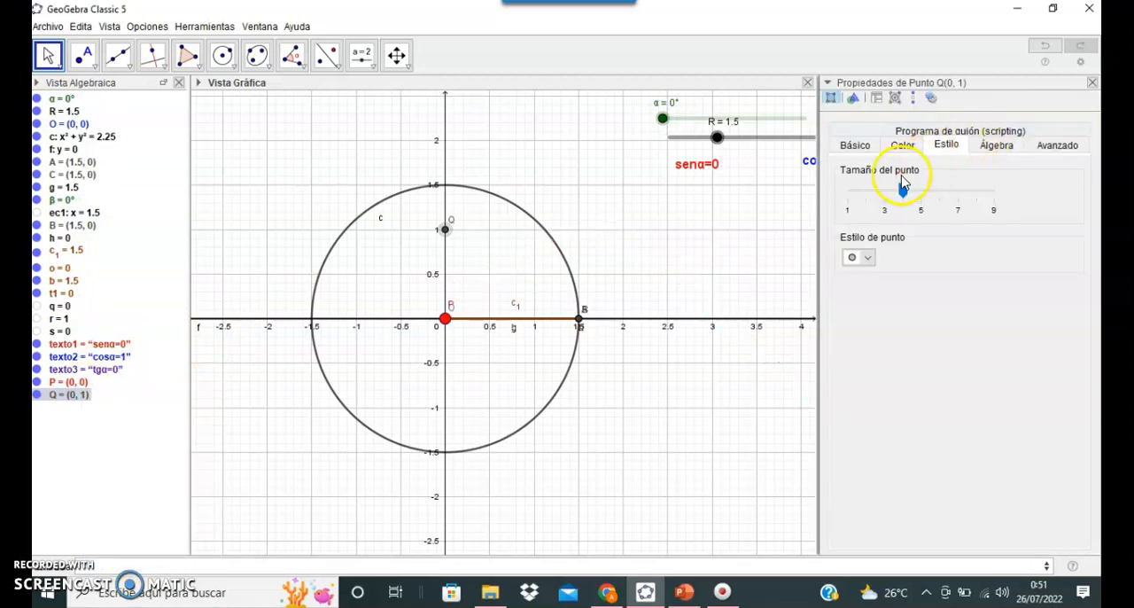
click(957, 193)
click(957, 193)
click(957, 193)
click(905, 145)
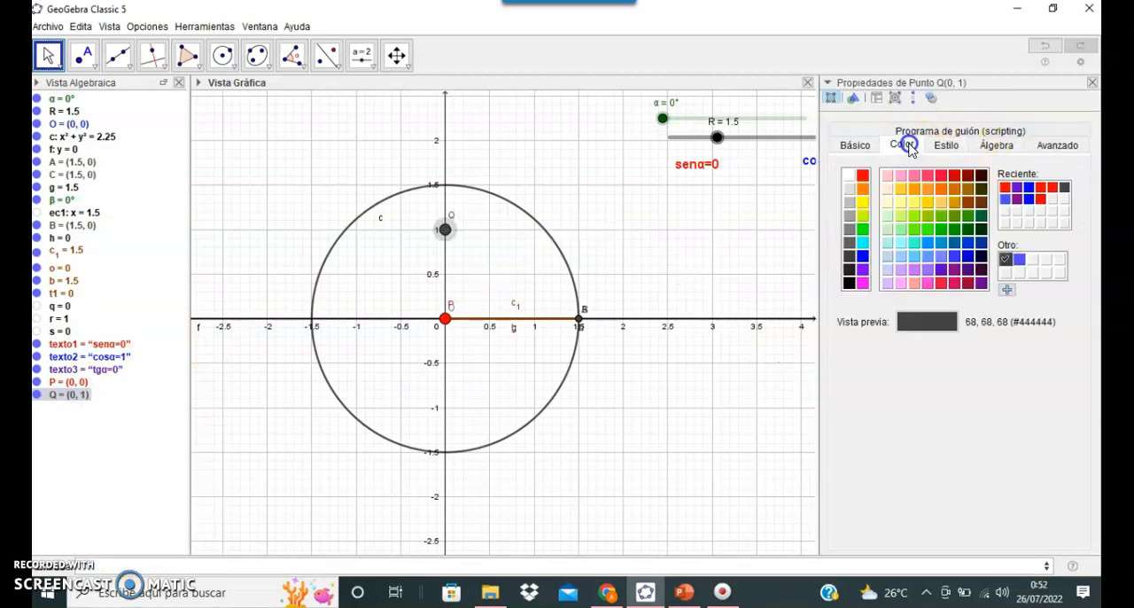
click(862, 256)
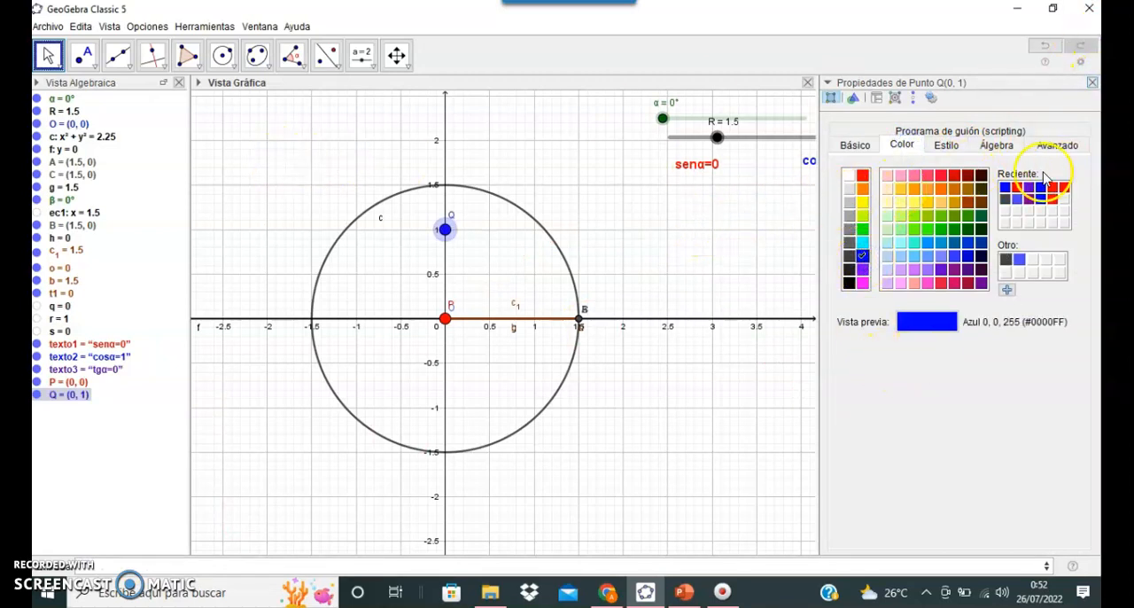
Step: Turn on the trace for point Q and close its properties
right_click(53, 396)
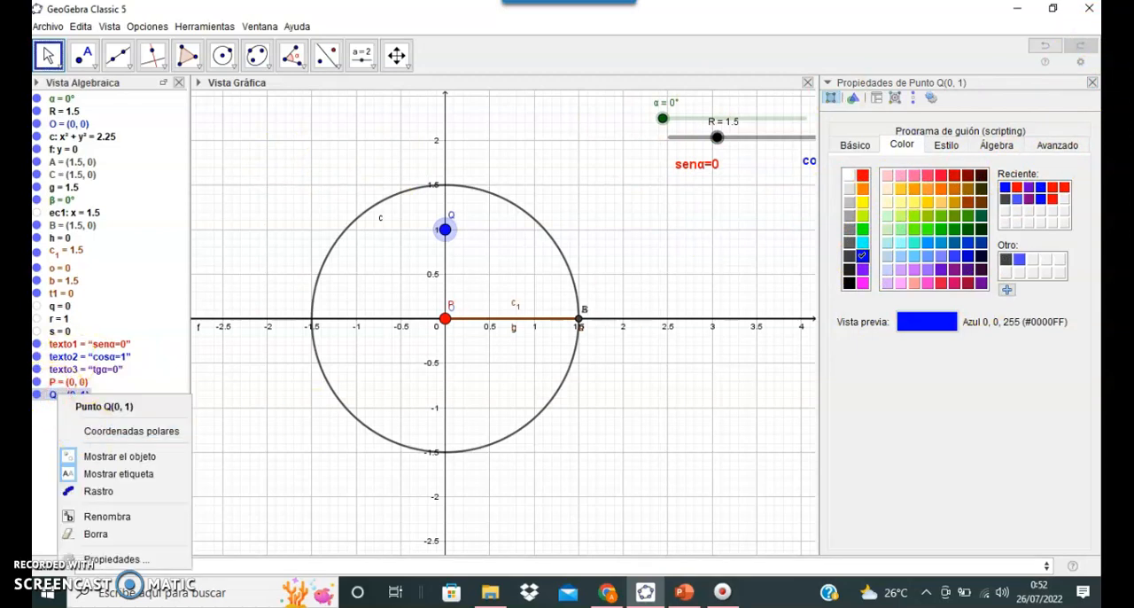
click(1092, 82)
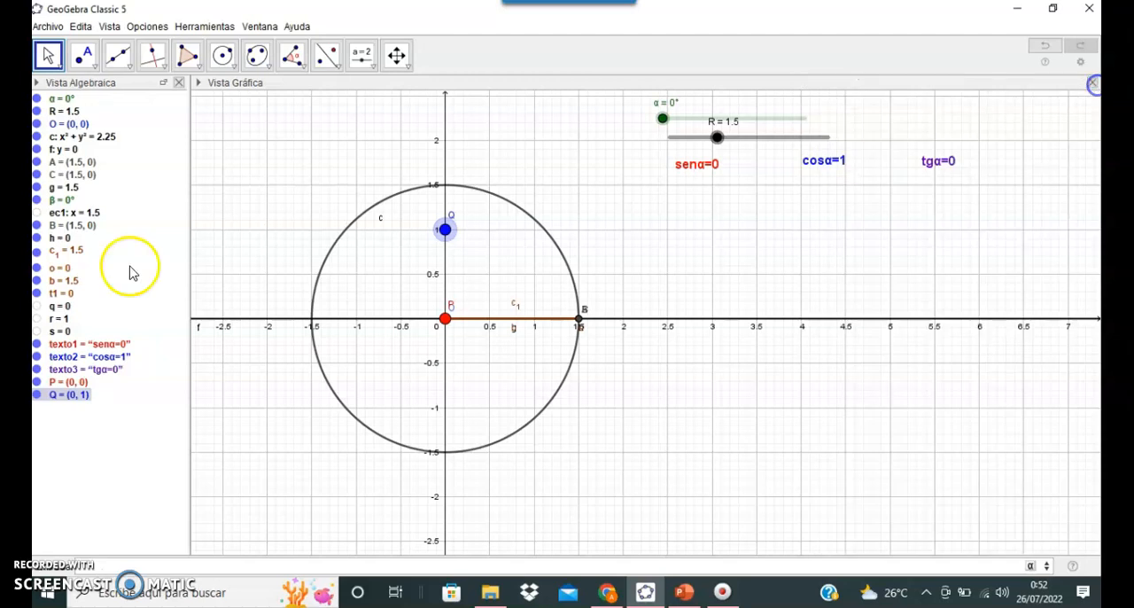
right_click(69, 394)
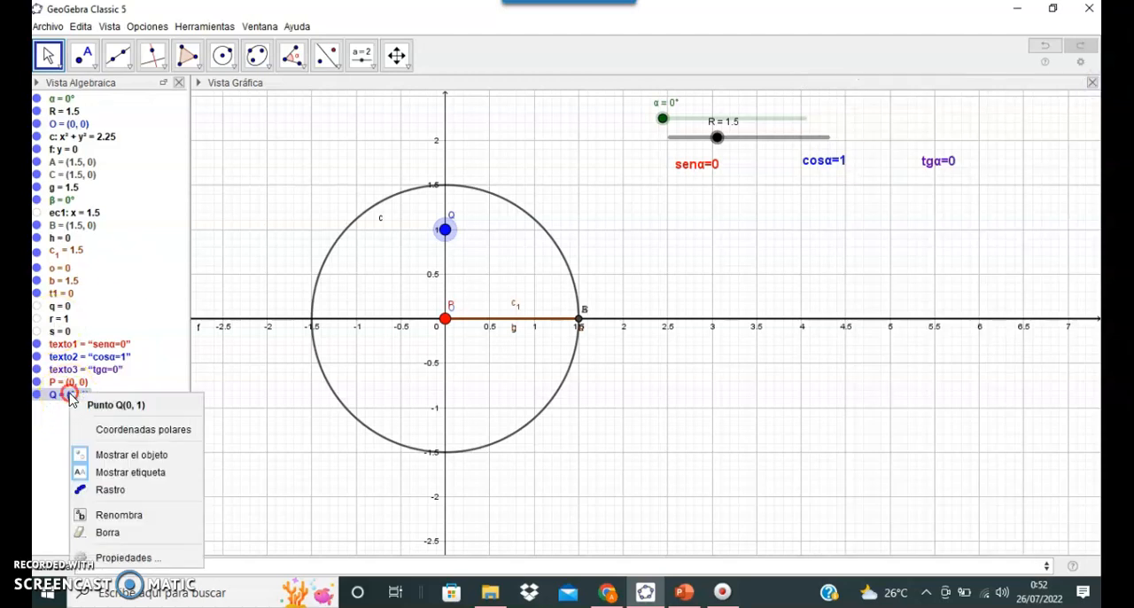
click(107, 486)
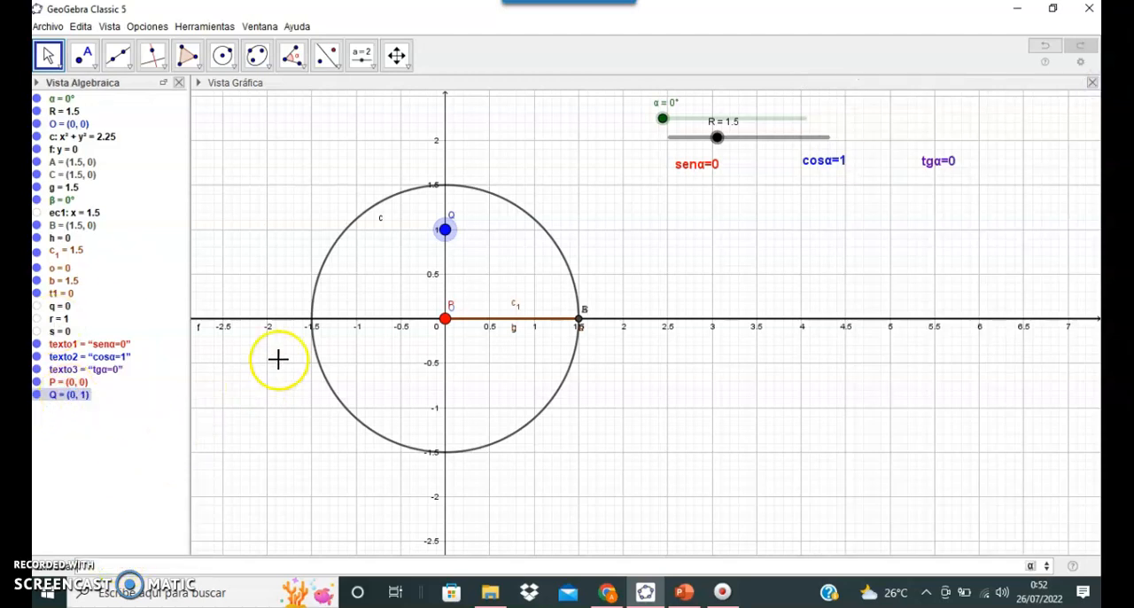
Step: Sweep the α slider from 0° to 360° so that P and Q trace the sine and cosine curves
drag(663, 125, 679, 116)
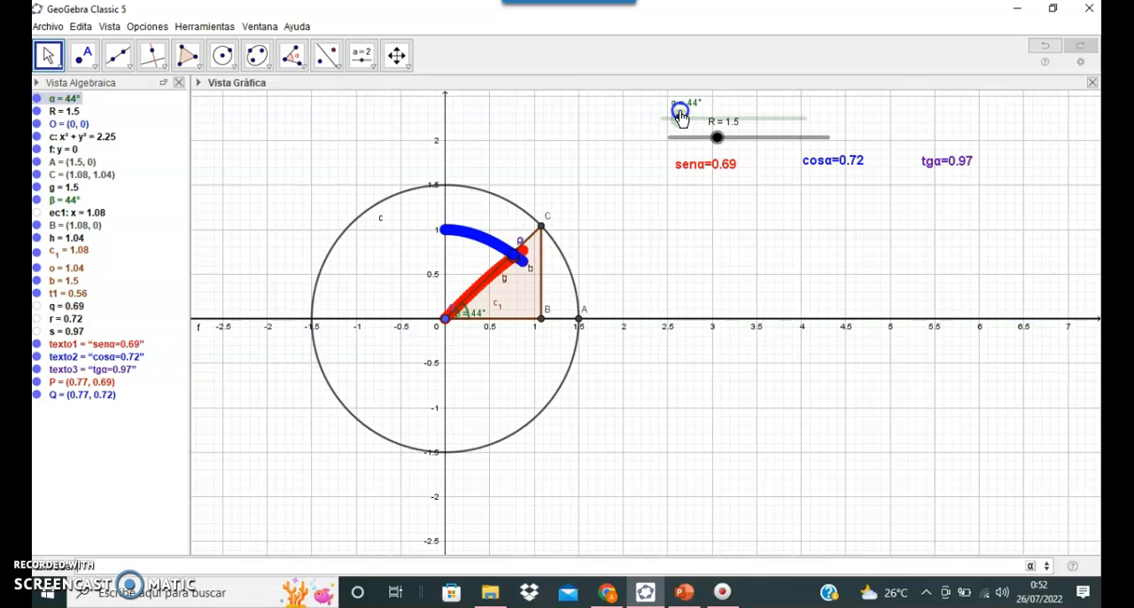
drag(681, 122, 680, 116)
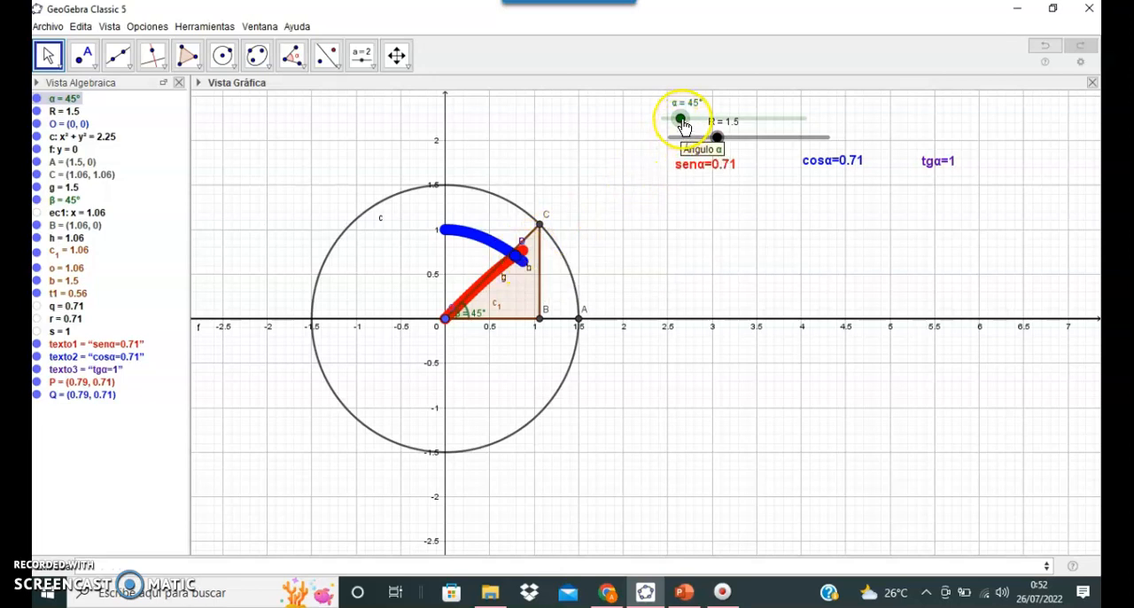
drag(683, 126, 721, 165)
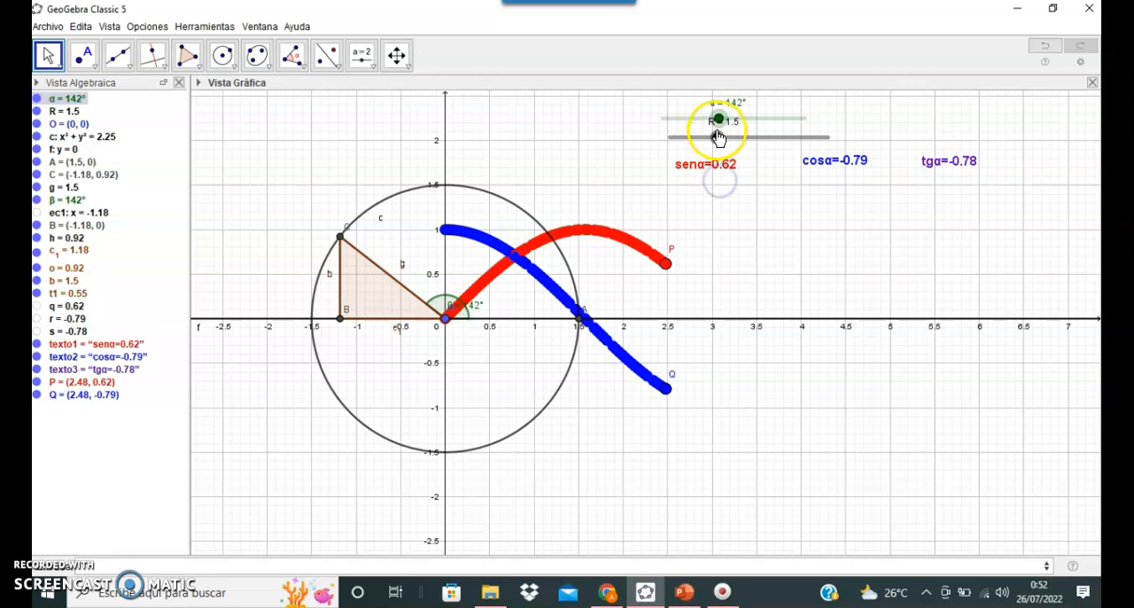
drag(722, 124, 737, 124)
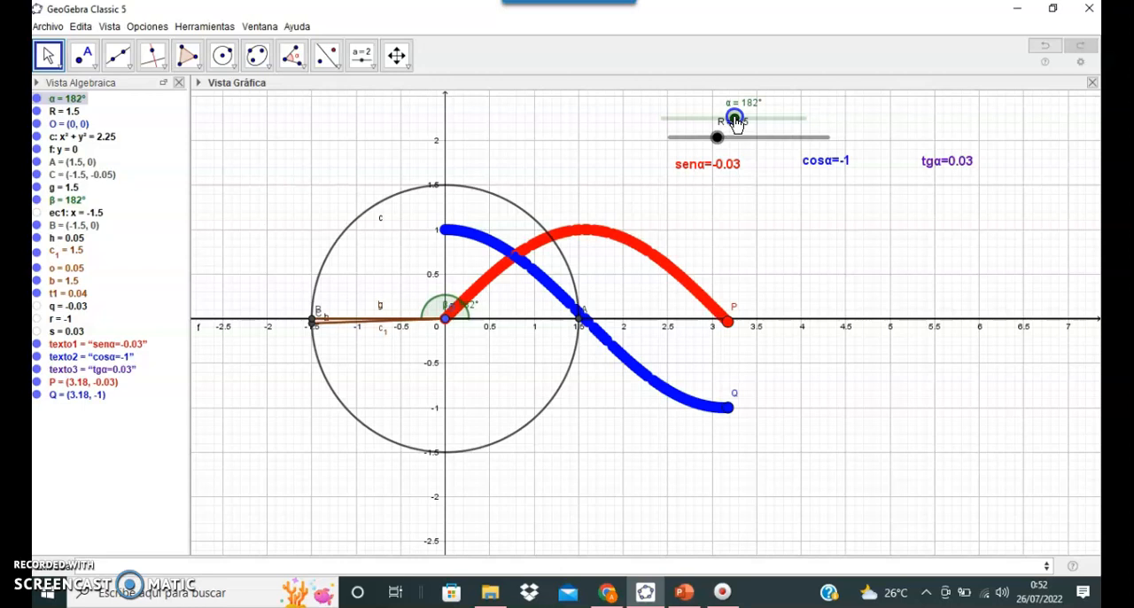
drag(736, 124, 808, 144)
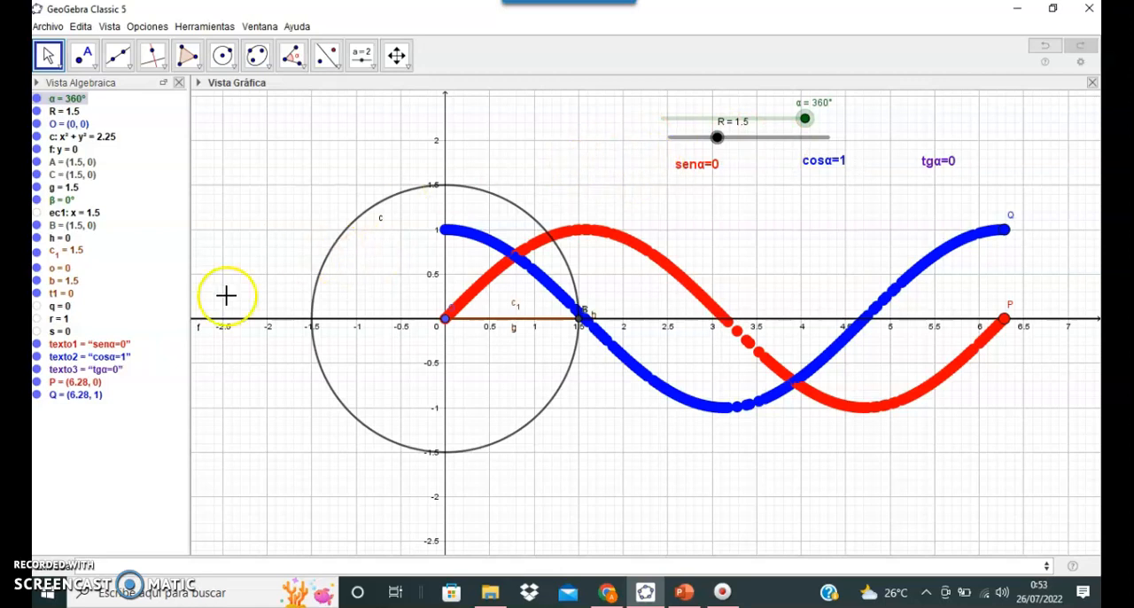
Step: Zoom out the graphics view around the circle to show a wider range of both axes
click(398, 53)
click(423, 149)
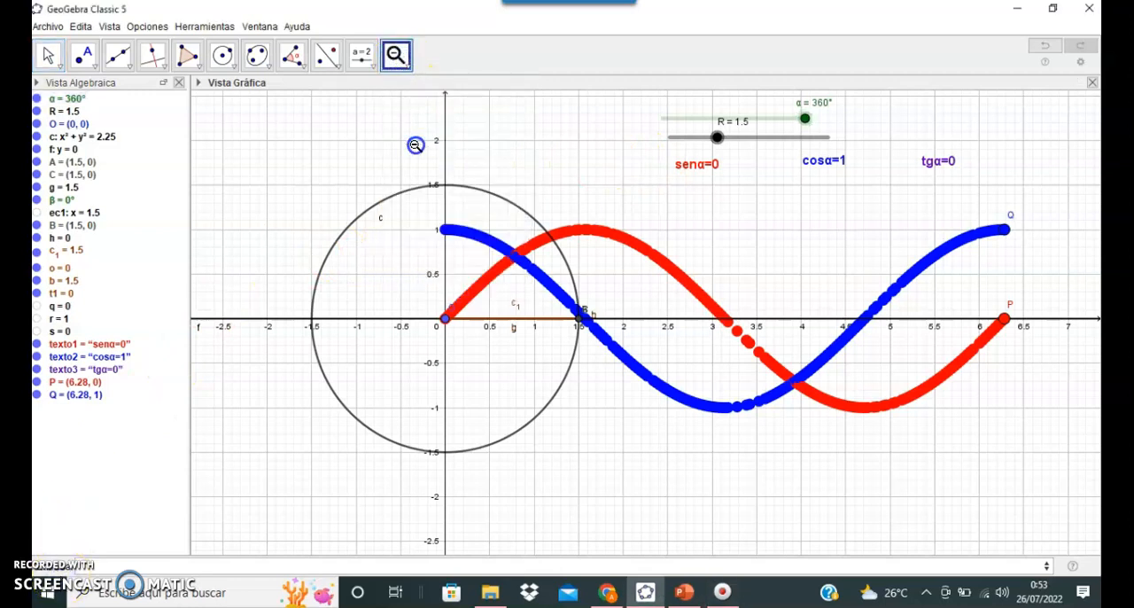
click(477, 169)
click(478, 170)
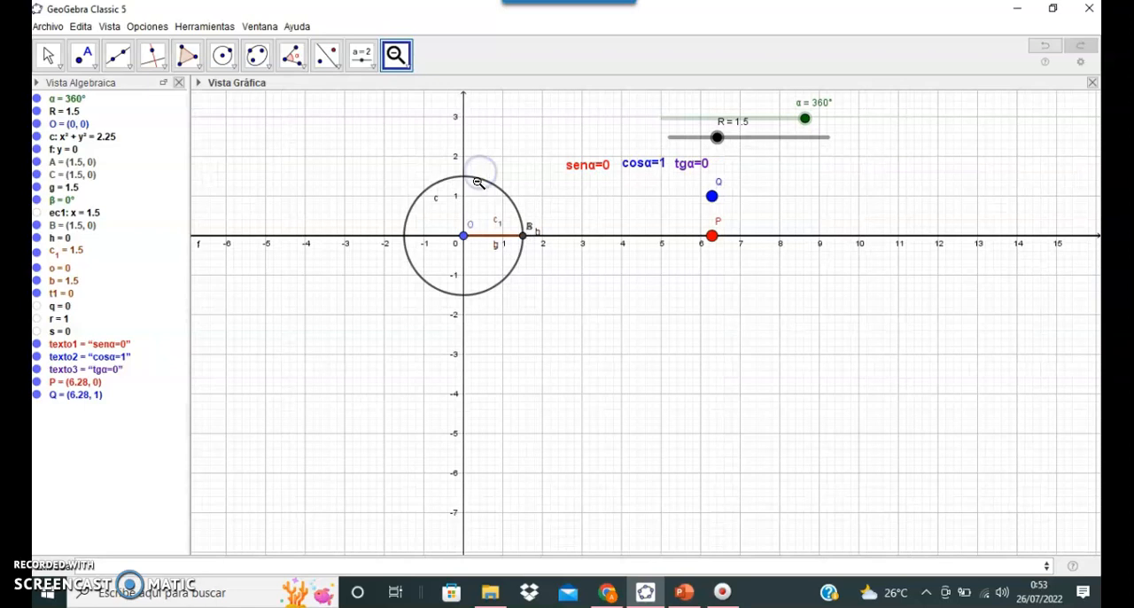
Step: Sweep the α slider from 360° back to 0° so that P and Q trace their curves in the widened view
click(49, 55)
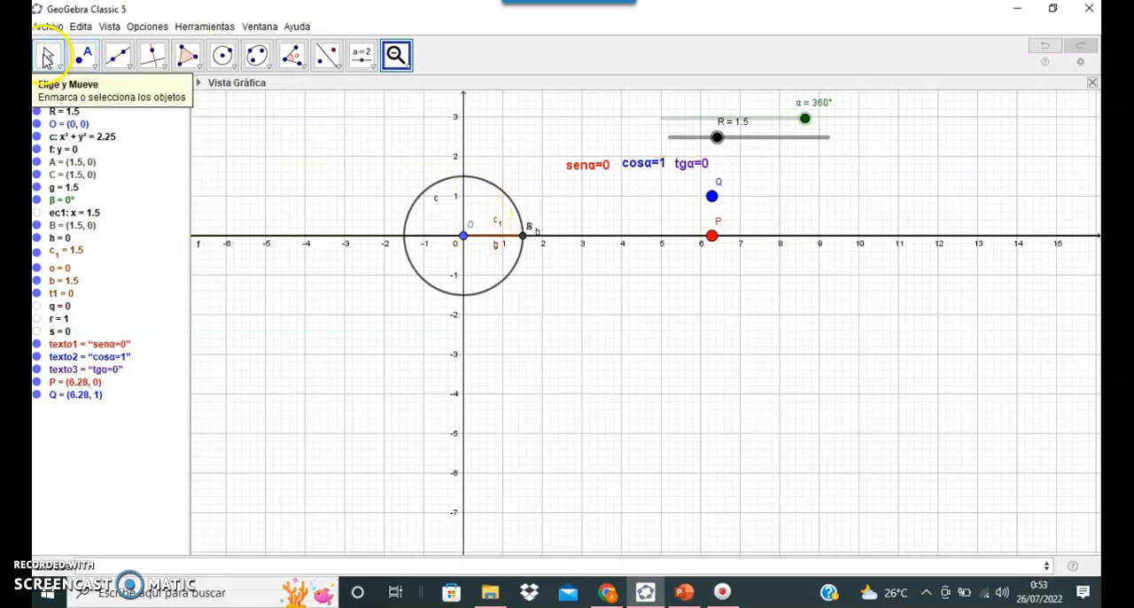
drag(482, 271, 489, 357)
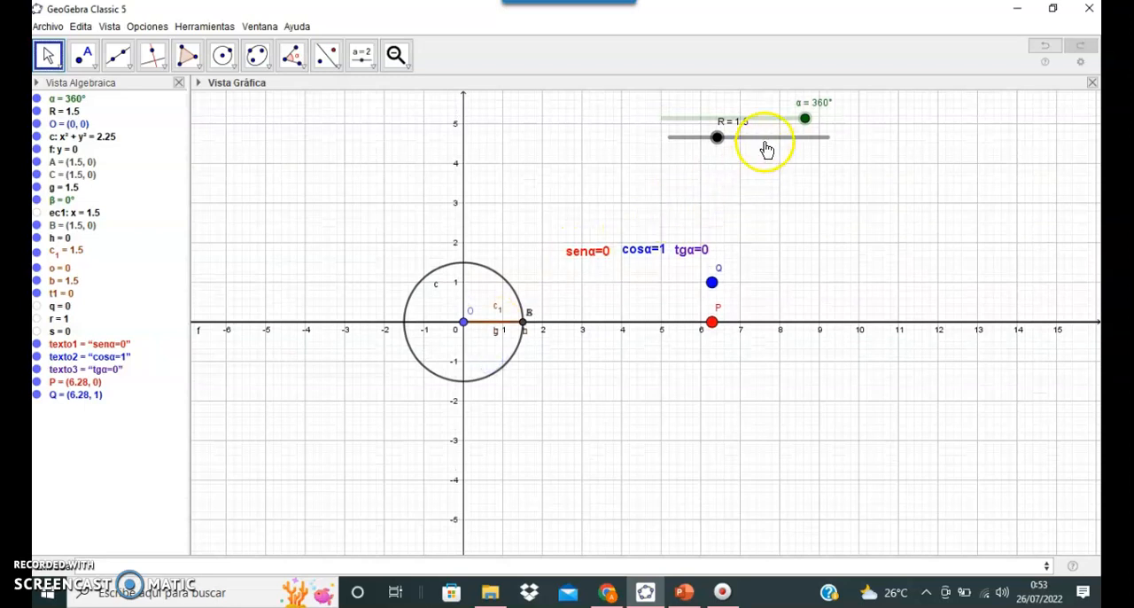
drag(803, 120, 643, 121)
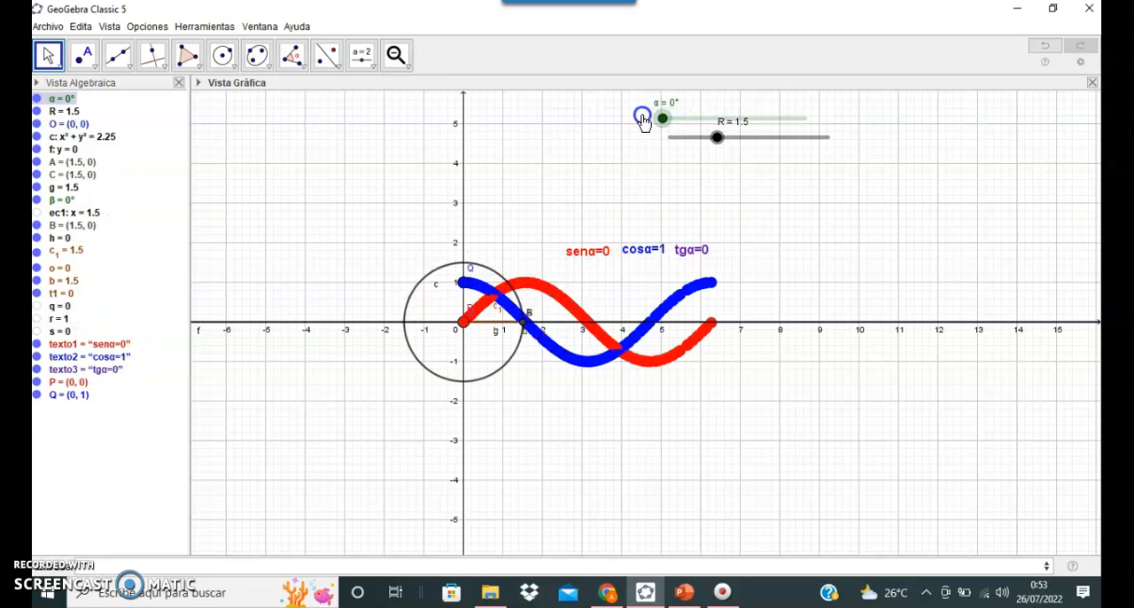
Step: Set the α slider's maximum to 1080 and close its properties
right_click(686, 124)
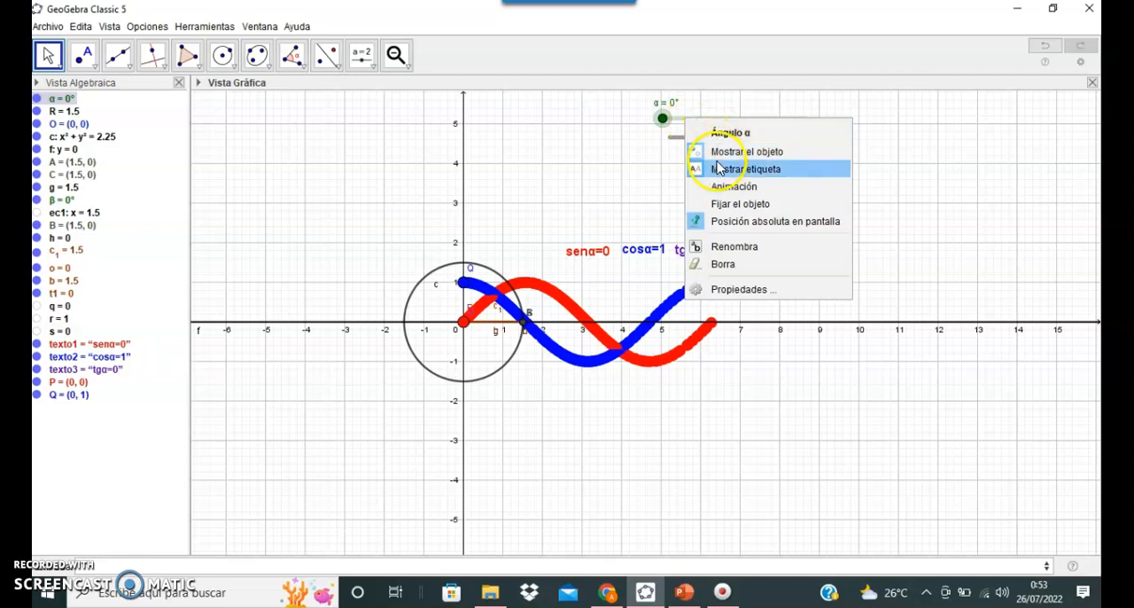
click(729, 138)
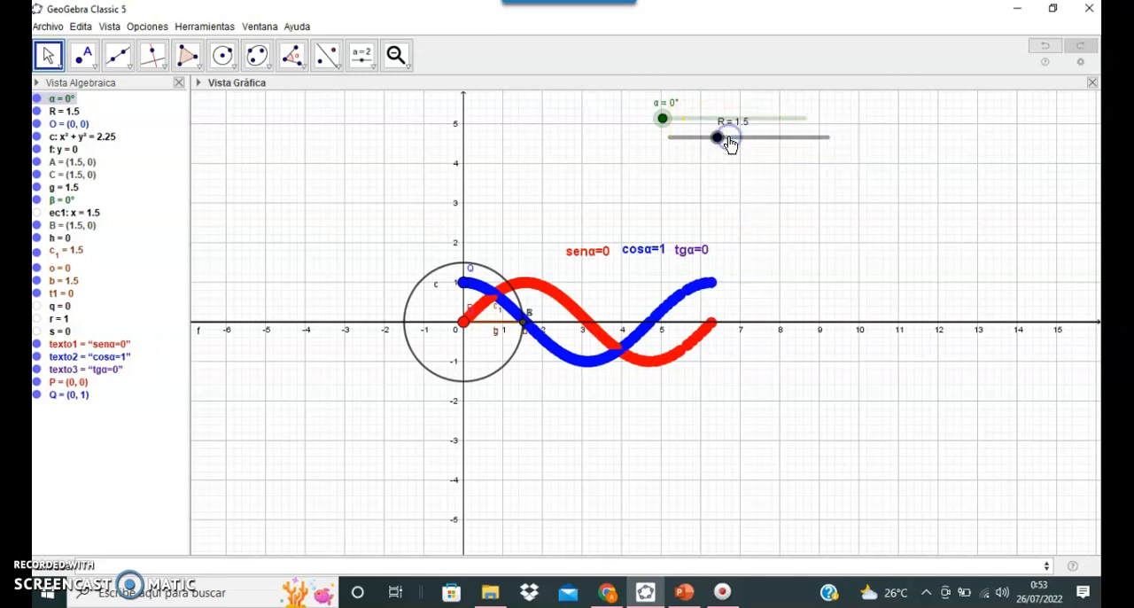
right_click(690, 124)
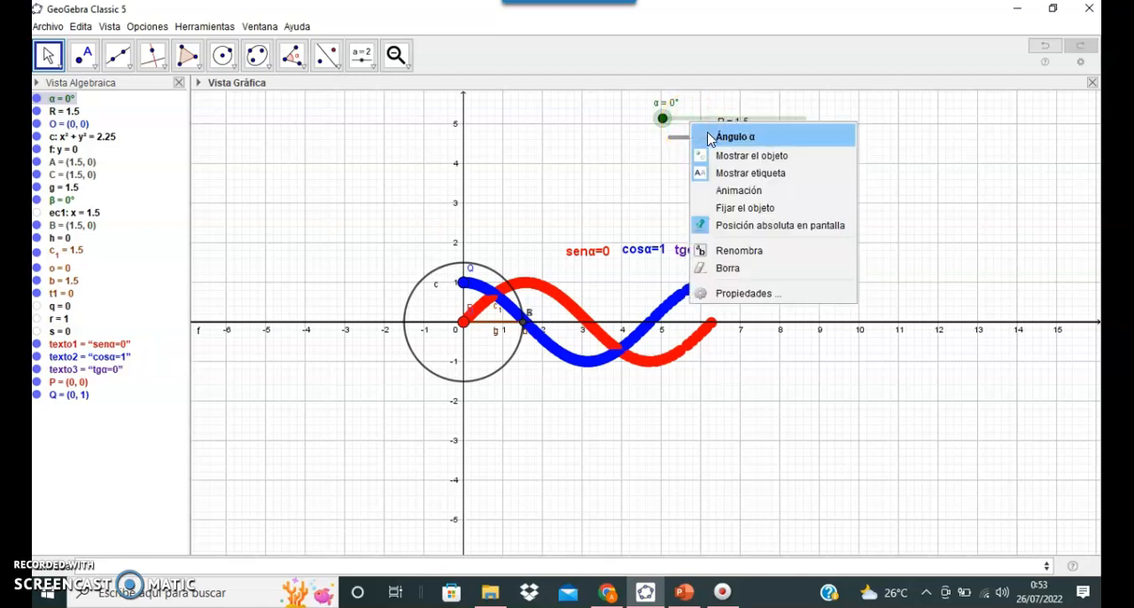
click(742, 293)
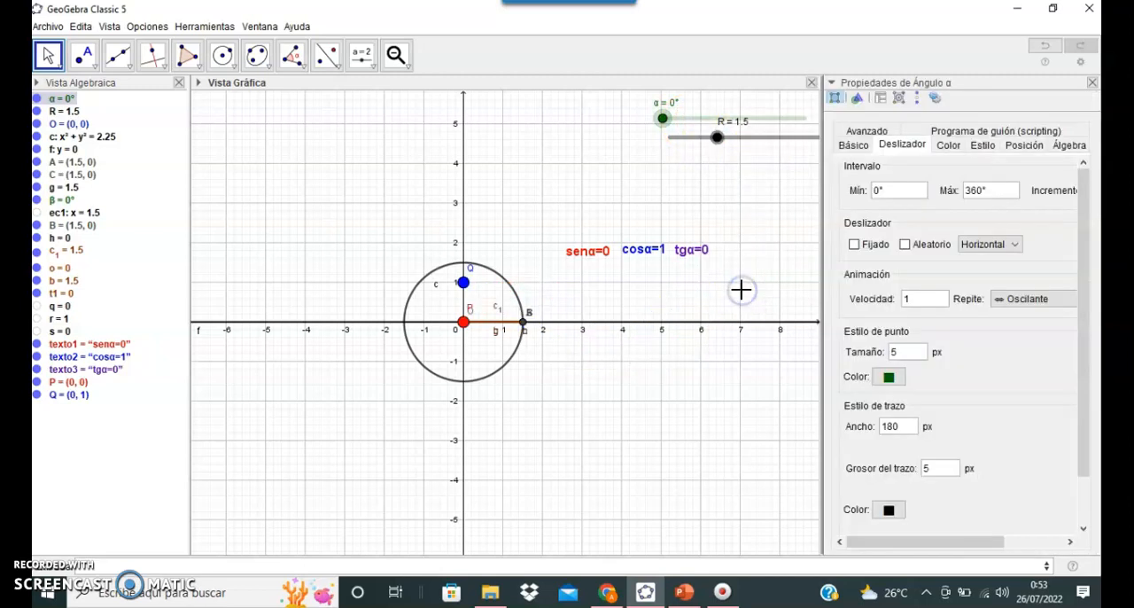
click(981, 191)
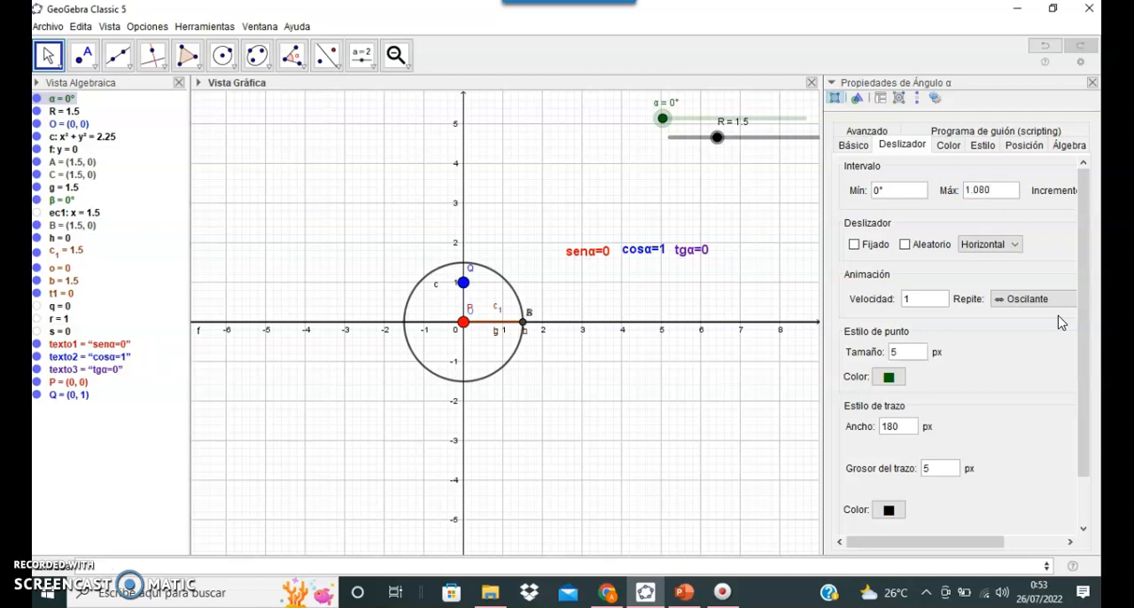
key(BackSpace)
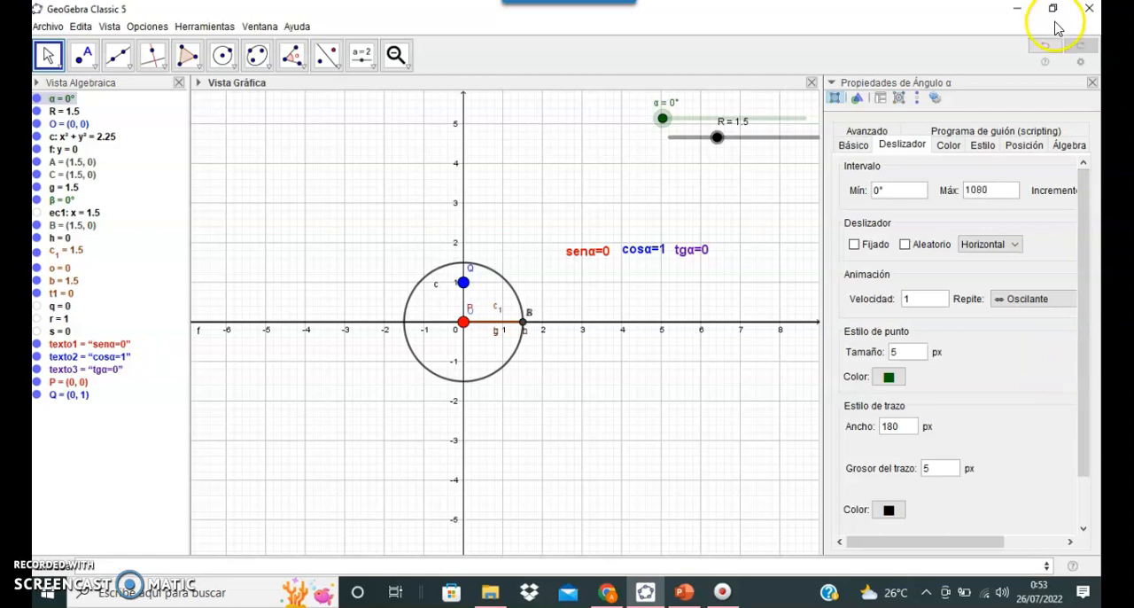
click(1092, 83)
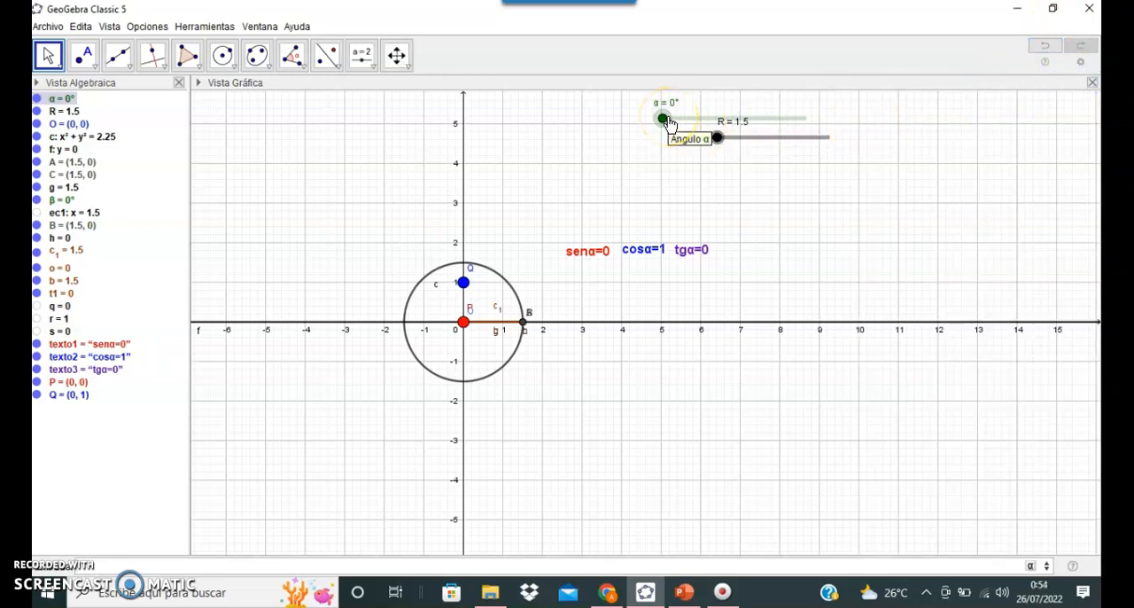
Step: Set the circle's radius R to 2 and move the α slider to about 688°
drag(716, 138, 728, 137)
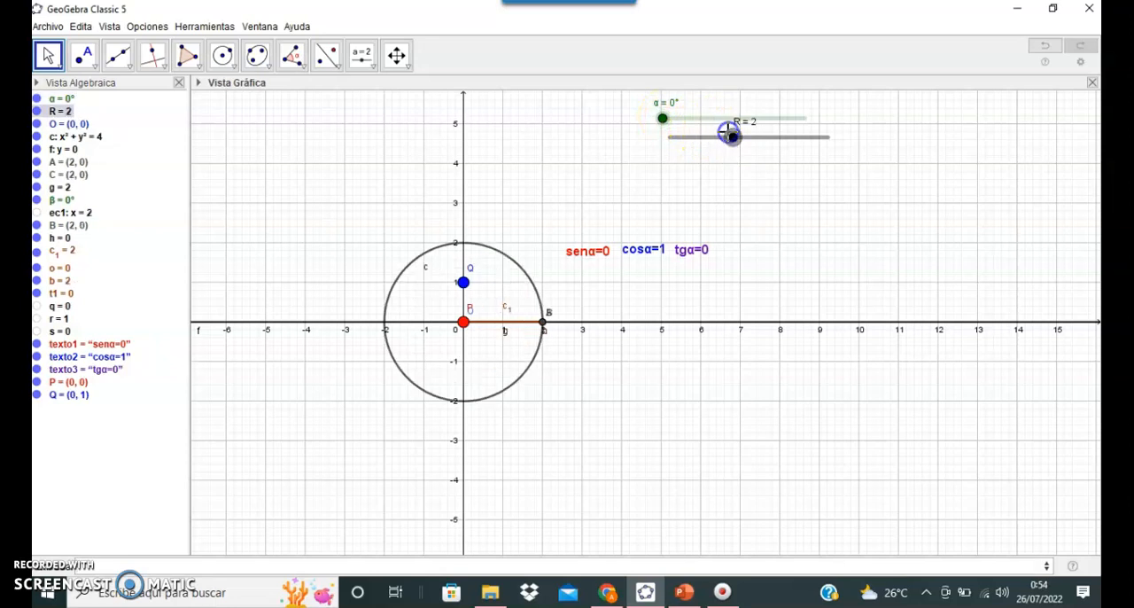
click(662, 118)
mouse_move(662, 118)
mouse_down()
mouse_move(683, 116)
mouse_move(664, 117)
mouse_up()
Step: Space out the sine, cosine and tangent texts in a row above the x-axis and return α to 0°
drag(690, 255, 833, 247)
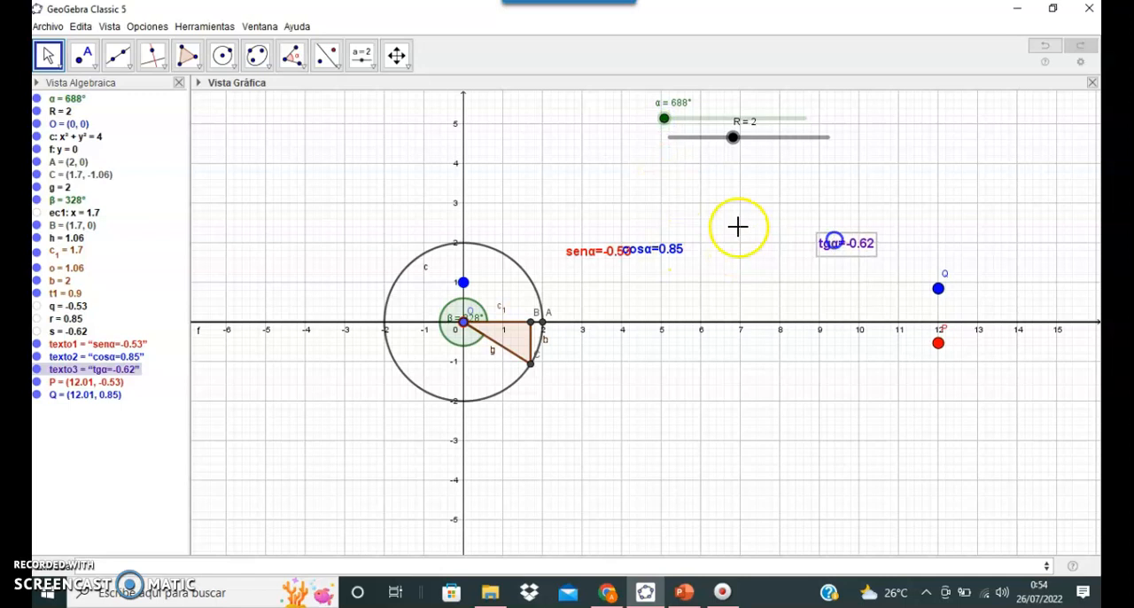
drag(663, 248, 745, 242)
drag(618, 249, 652, 245)
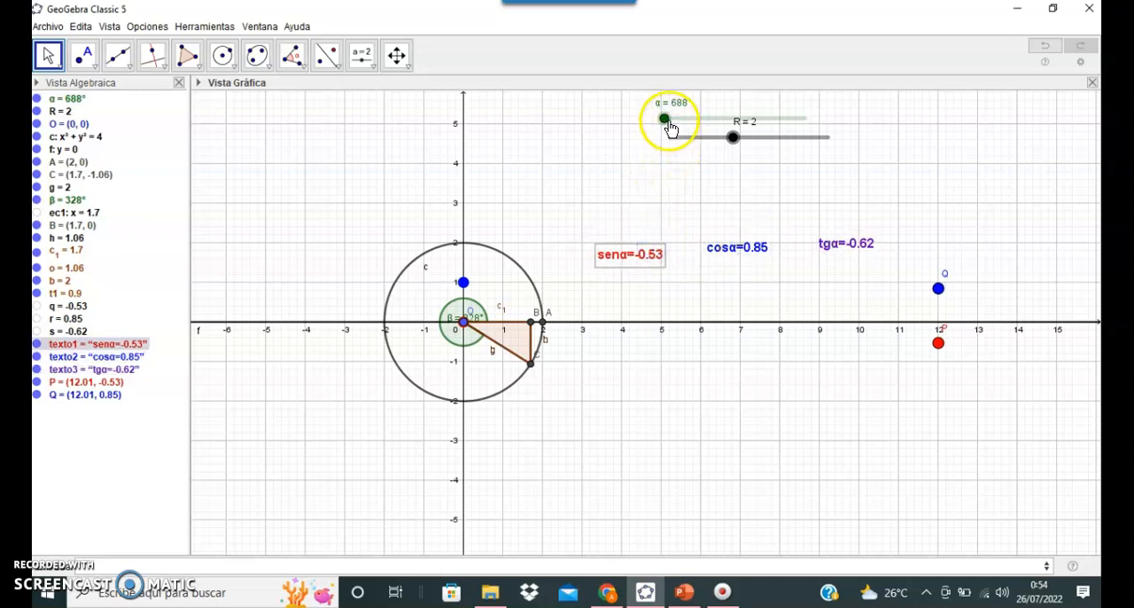
drag(666, 125, 655, 120)
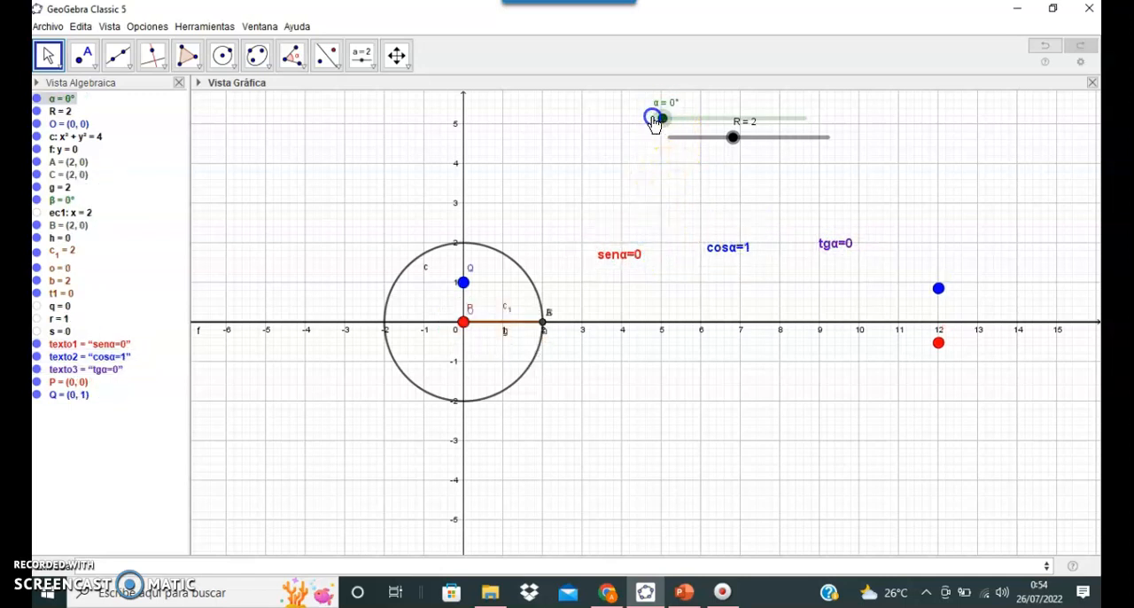
Step: Toggle the trace setting of points P and Q
right_click(71, 389)
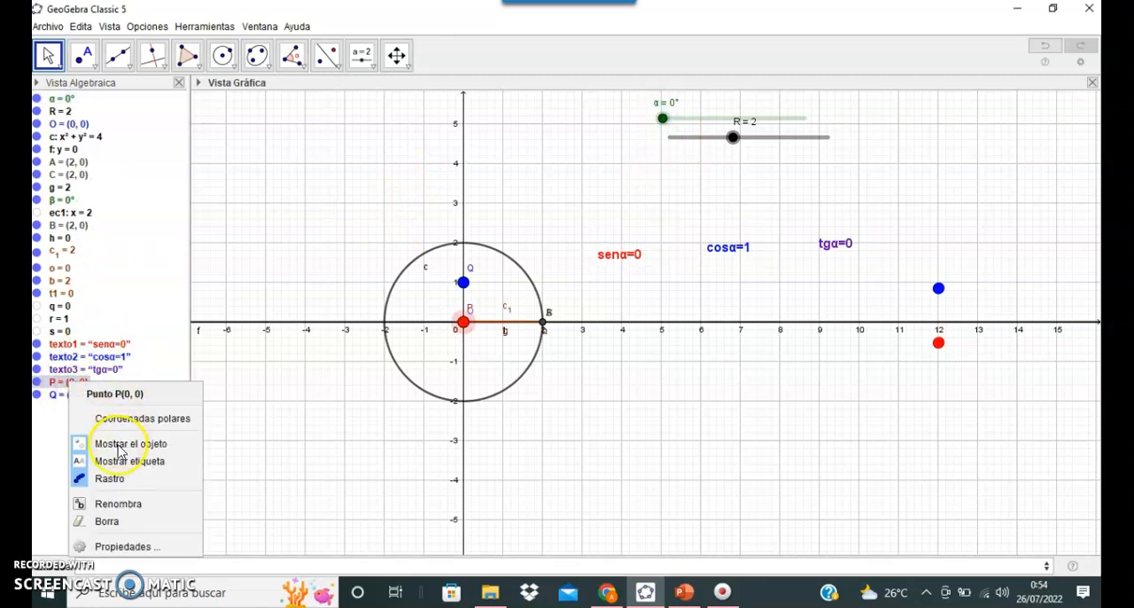
click(109, 478)
right_click(76, 394)
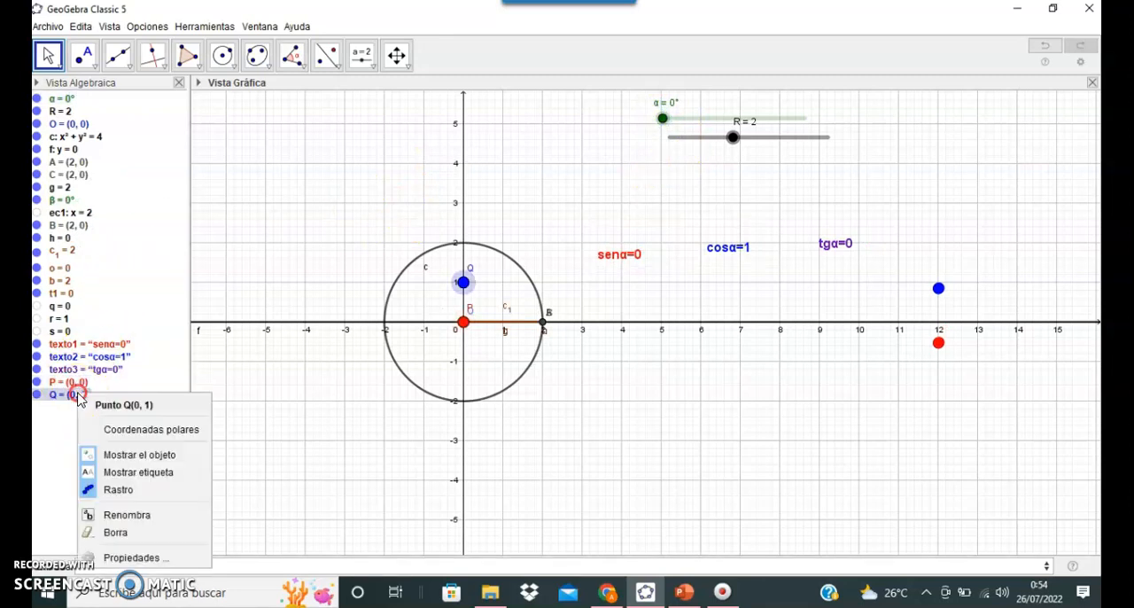
click(112, 490)
click(73, 382)
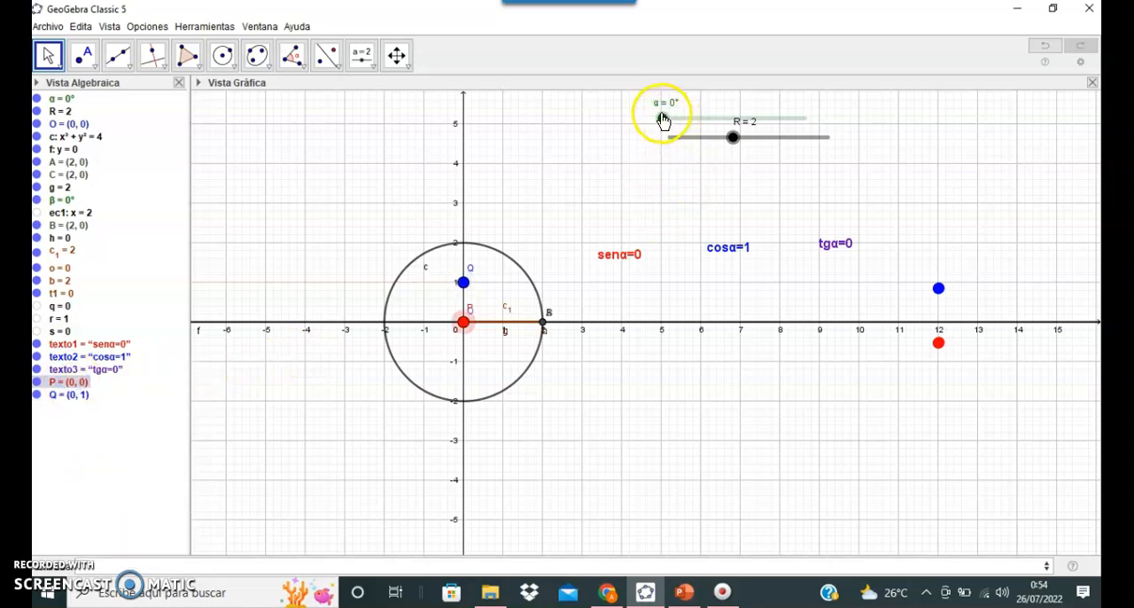
Step: Sweep the α slider up to 1080° so that P and Q trace several periods of sine and cosine
drag(662, 118, 675, 119)
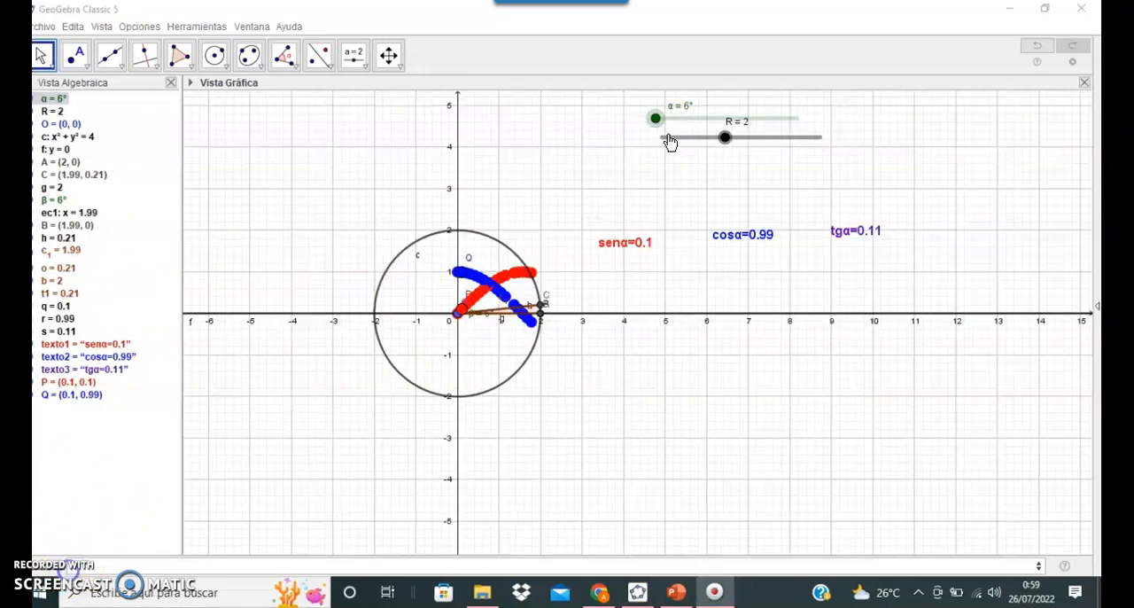
drag(663, 120, 802, 139)
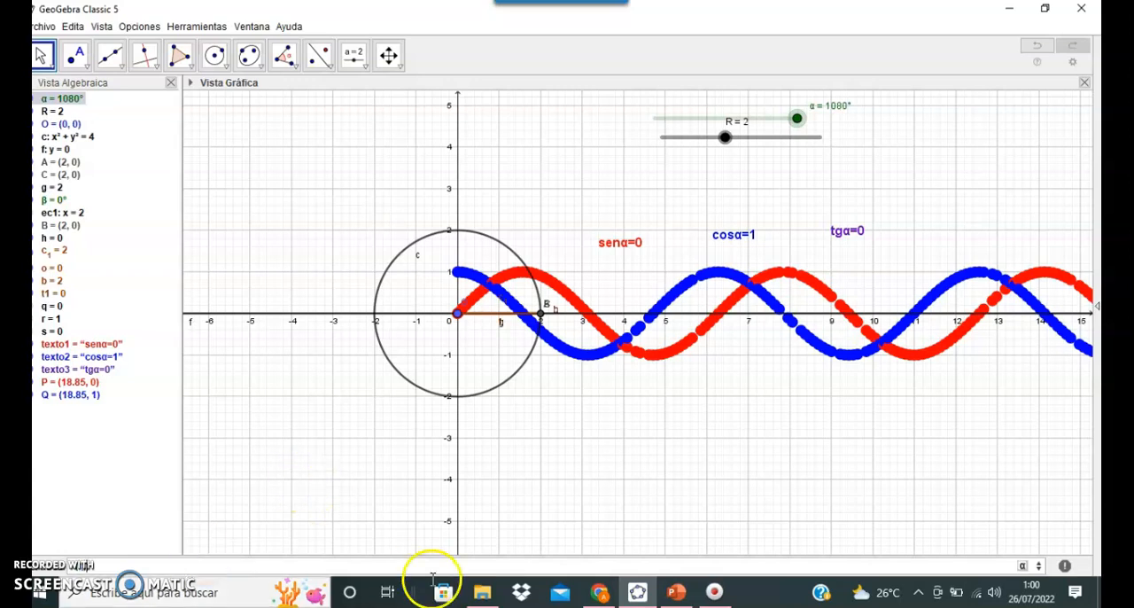
Step: Create a point with the coordinates (q, α), inserting α from the symbol palette
click(1023, 568)
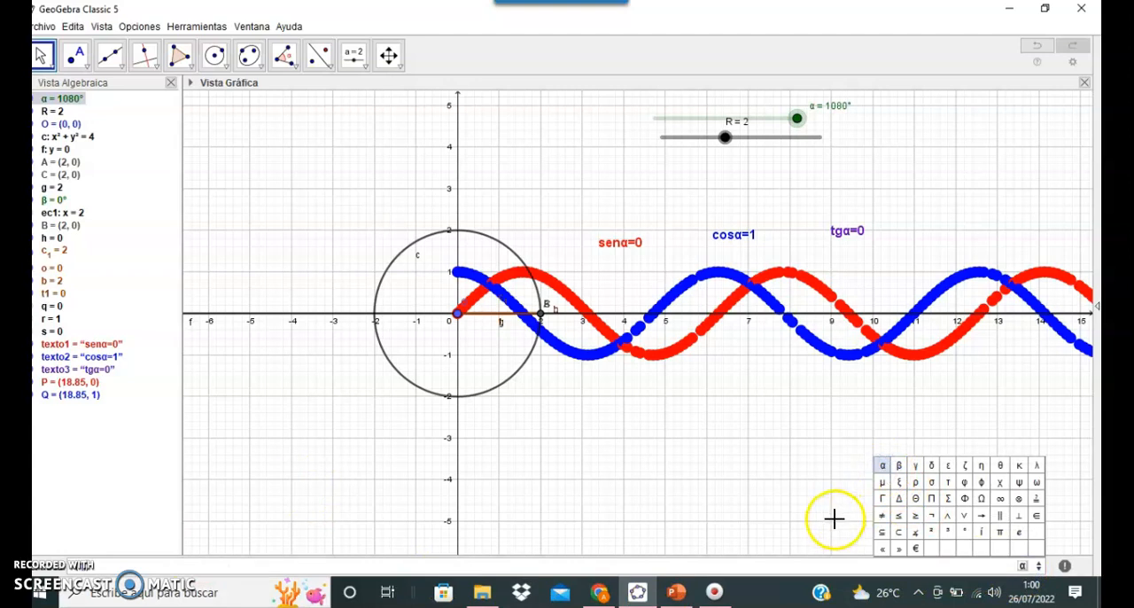
click(797, 519)
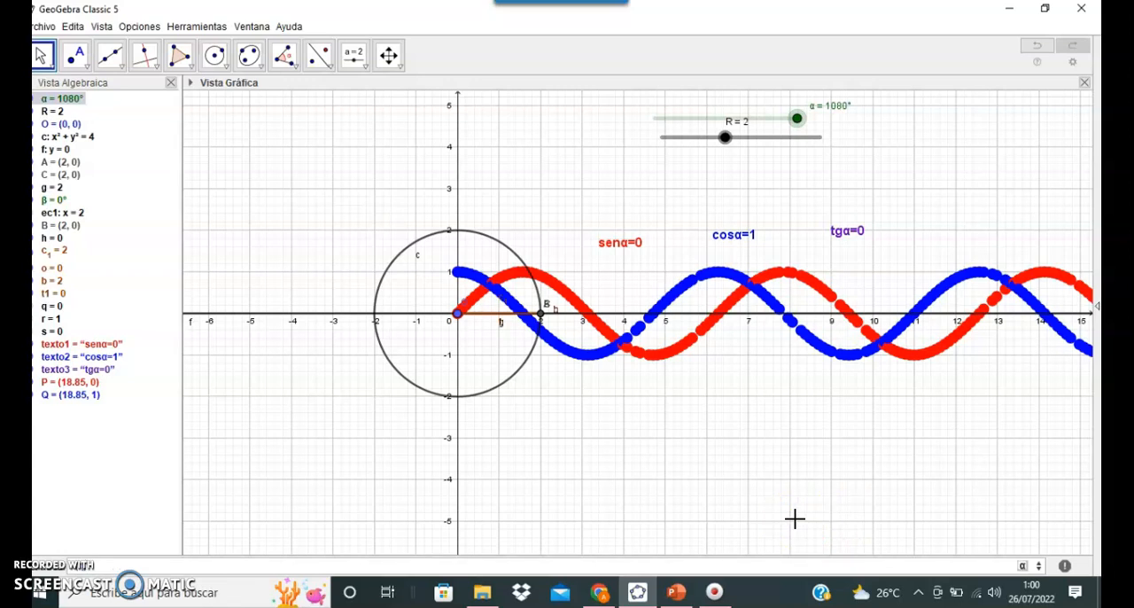
click(1023, 565)
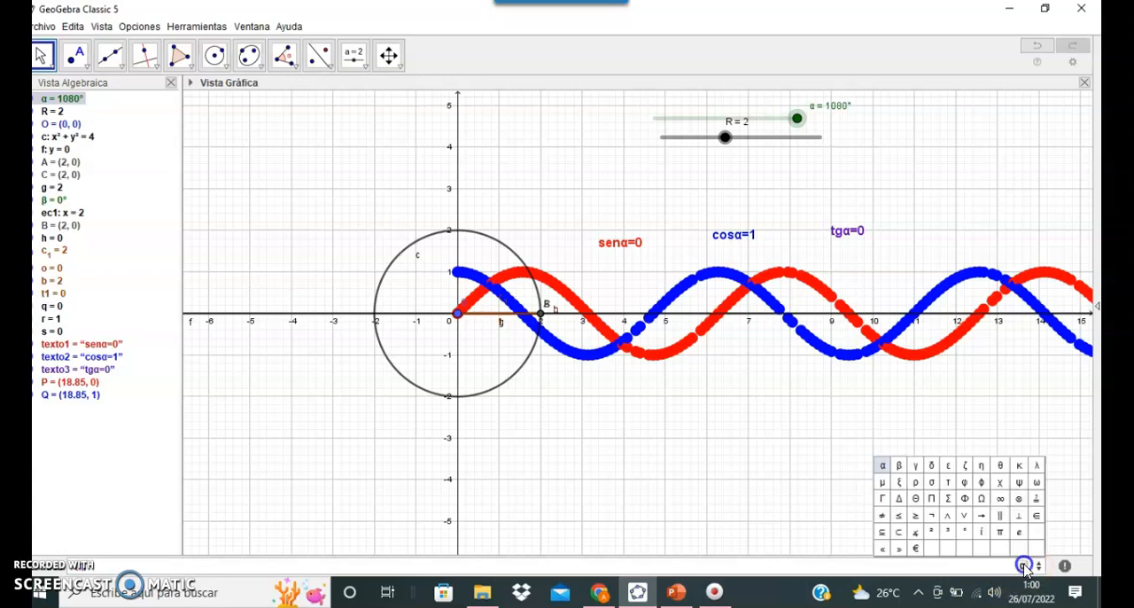
click(886, 464)
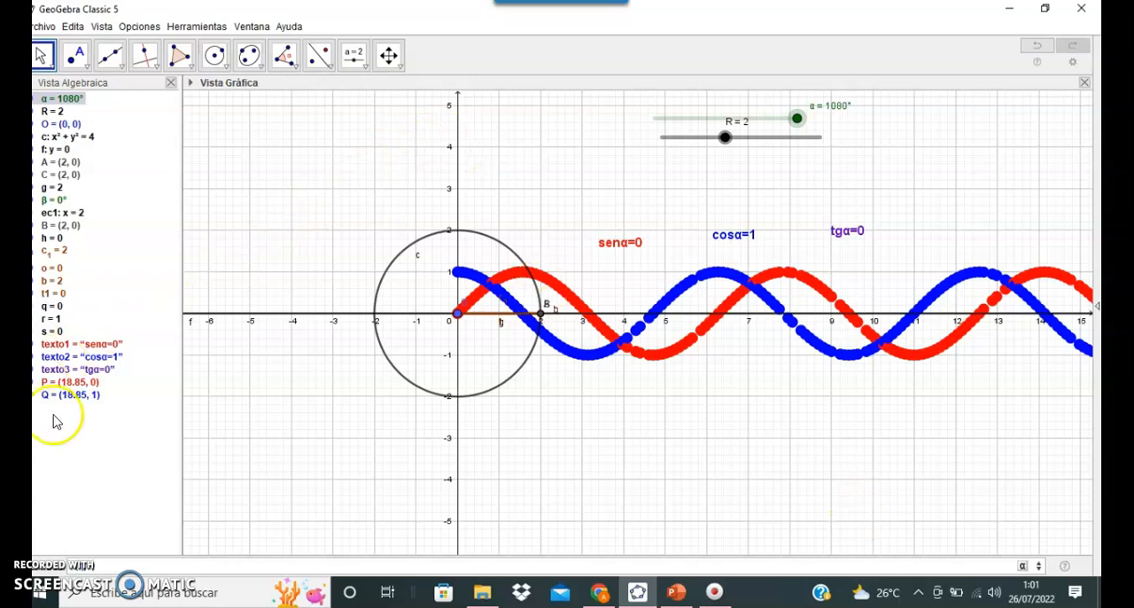
Step: Format point H with a medium blue color and point size 7, and close its properties
right_click(79, 401)
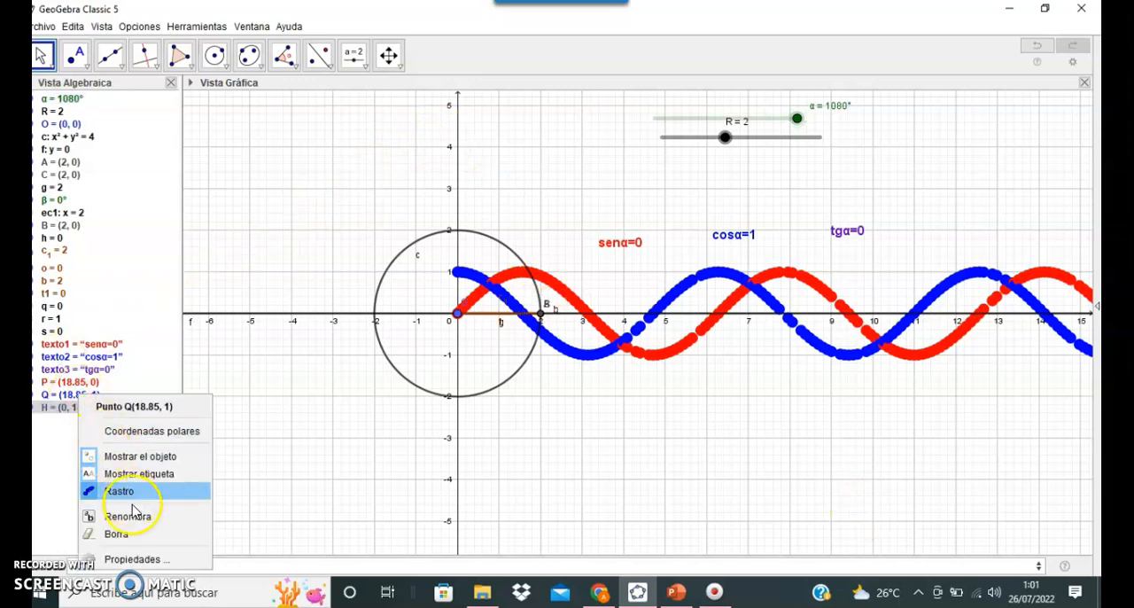
click(134, 560)
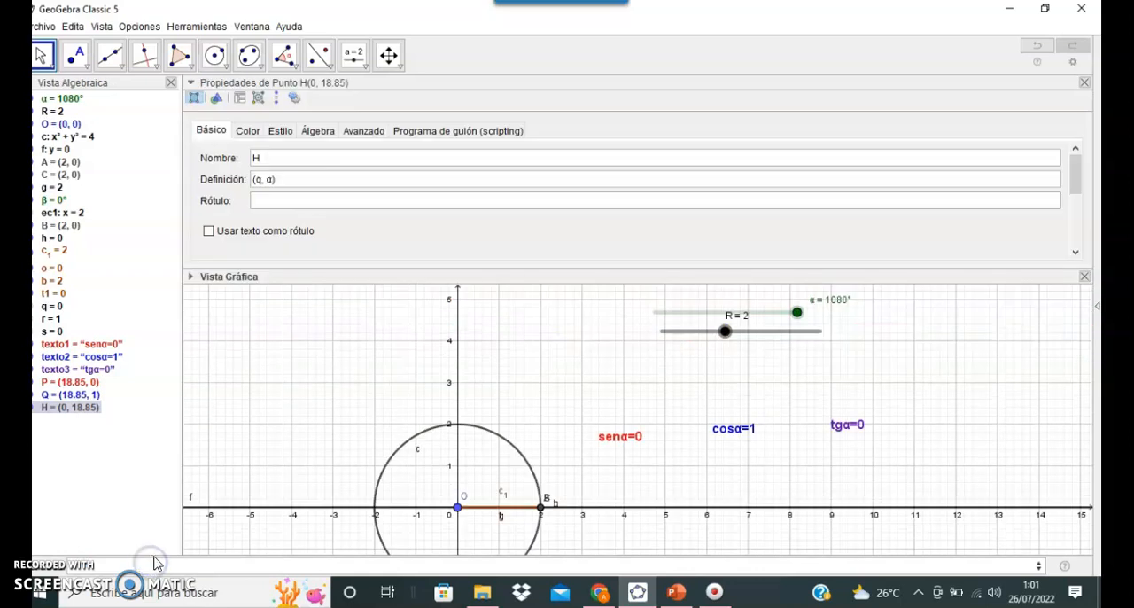
click(247, 130)
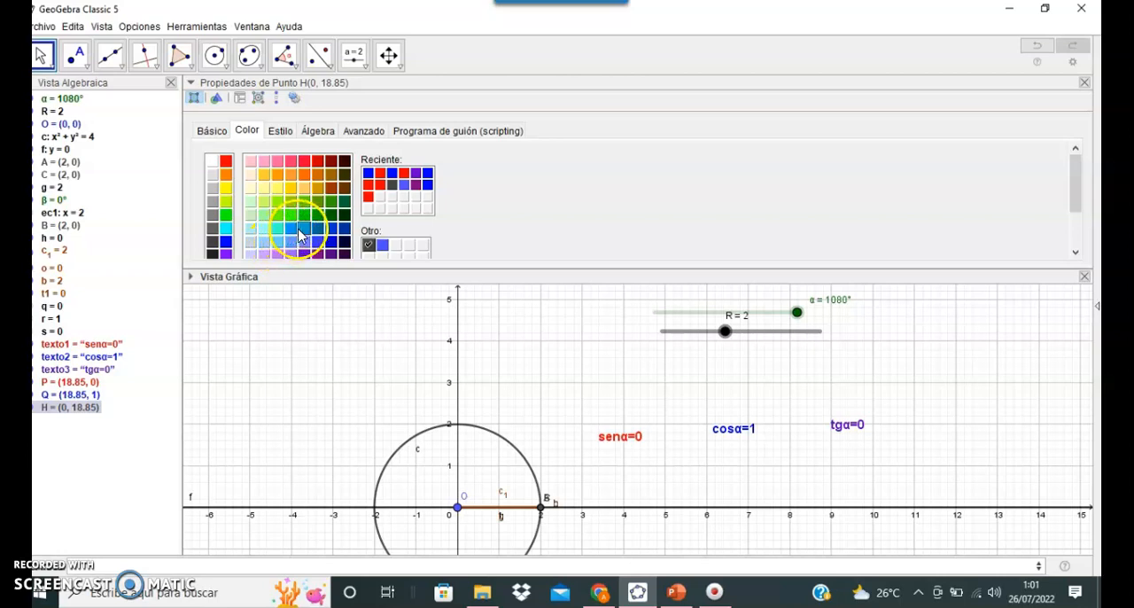
click(302, 228)
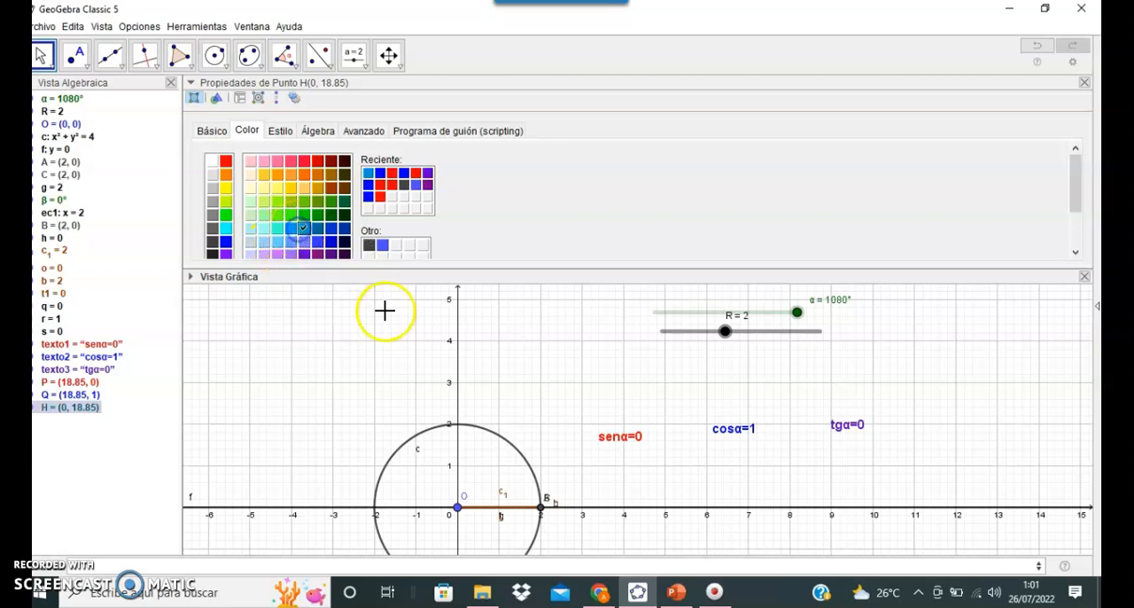
click(280, 130)
click(322, 180)
click(325, 182)
click(323, 182)
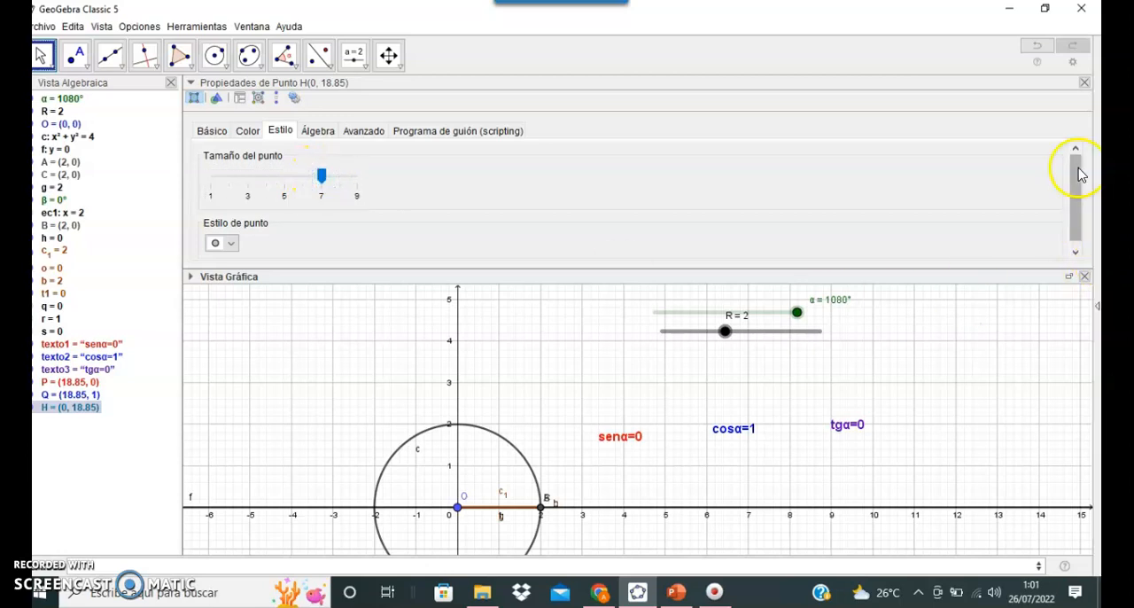
click(1084, 82)
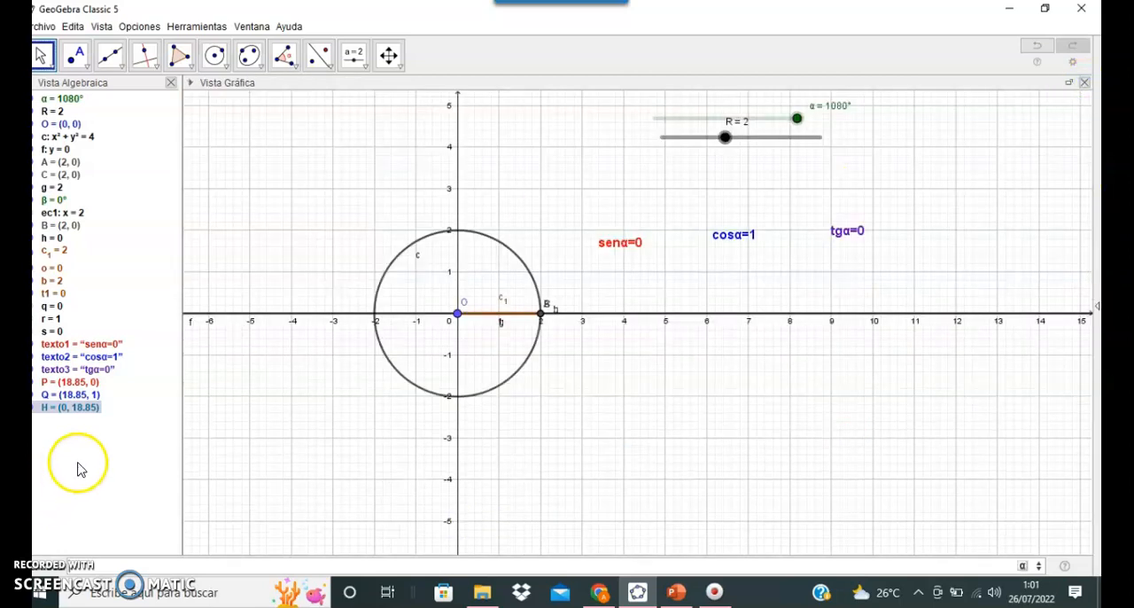
Step: Turn on the trace for point H and sweep α from 1080° to 0° to trace its vertical curve
right_click(57, 423)
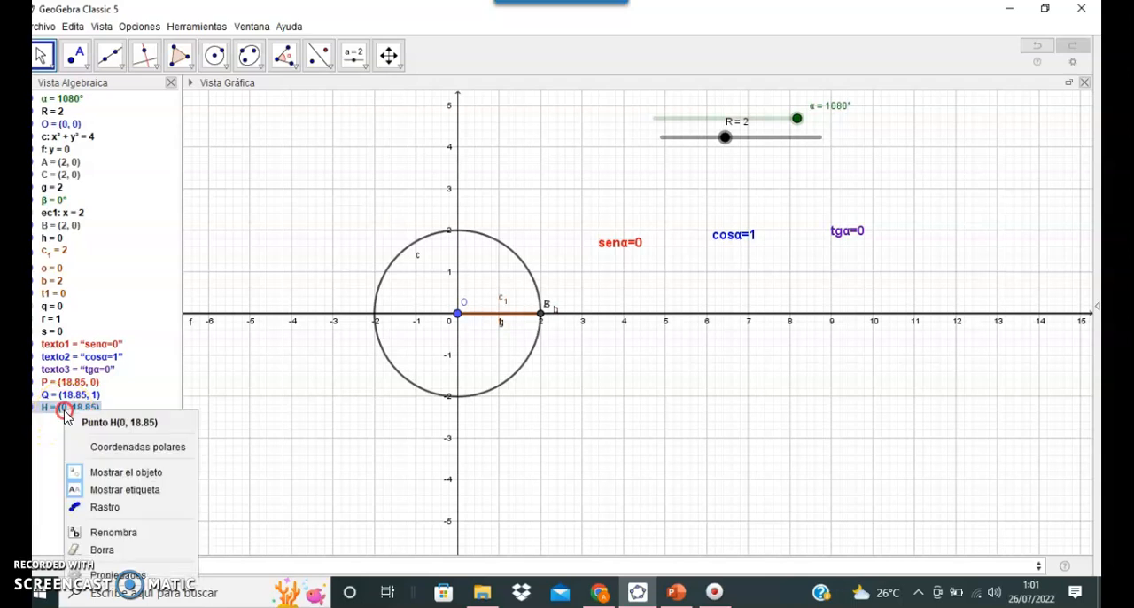
click(98, 504)
drag(796, 117, 652, 131)
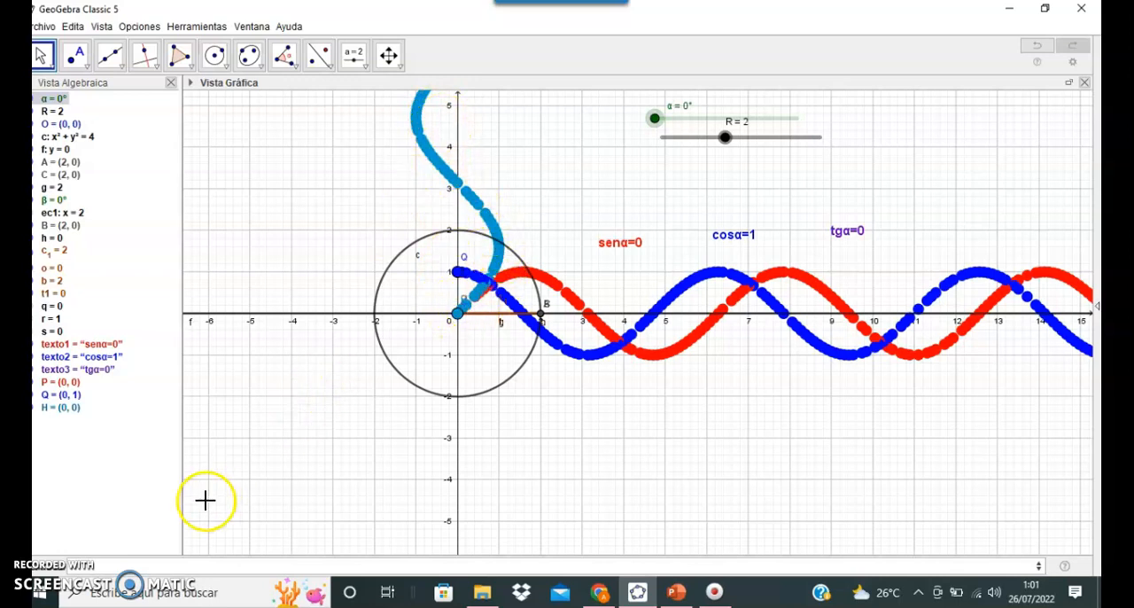
Step: Start a new entry in the algebra input
click(54, 571)
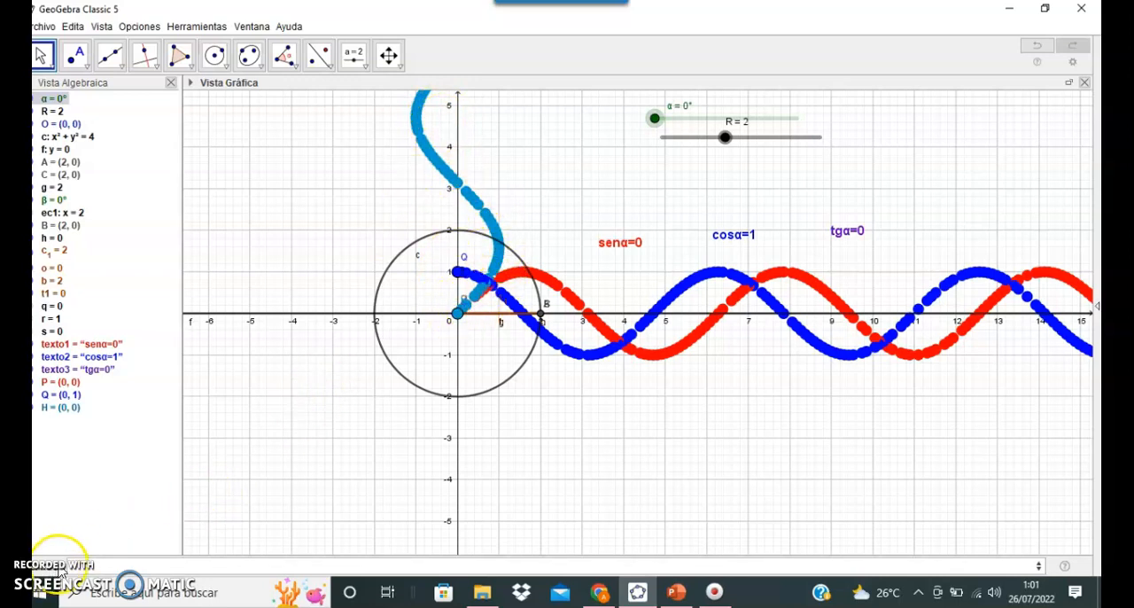